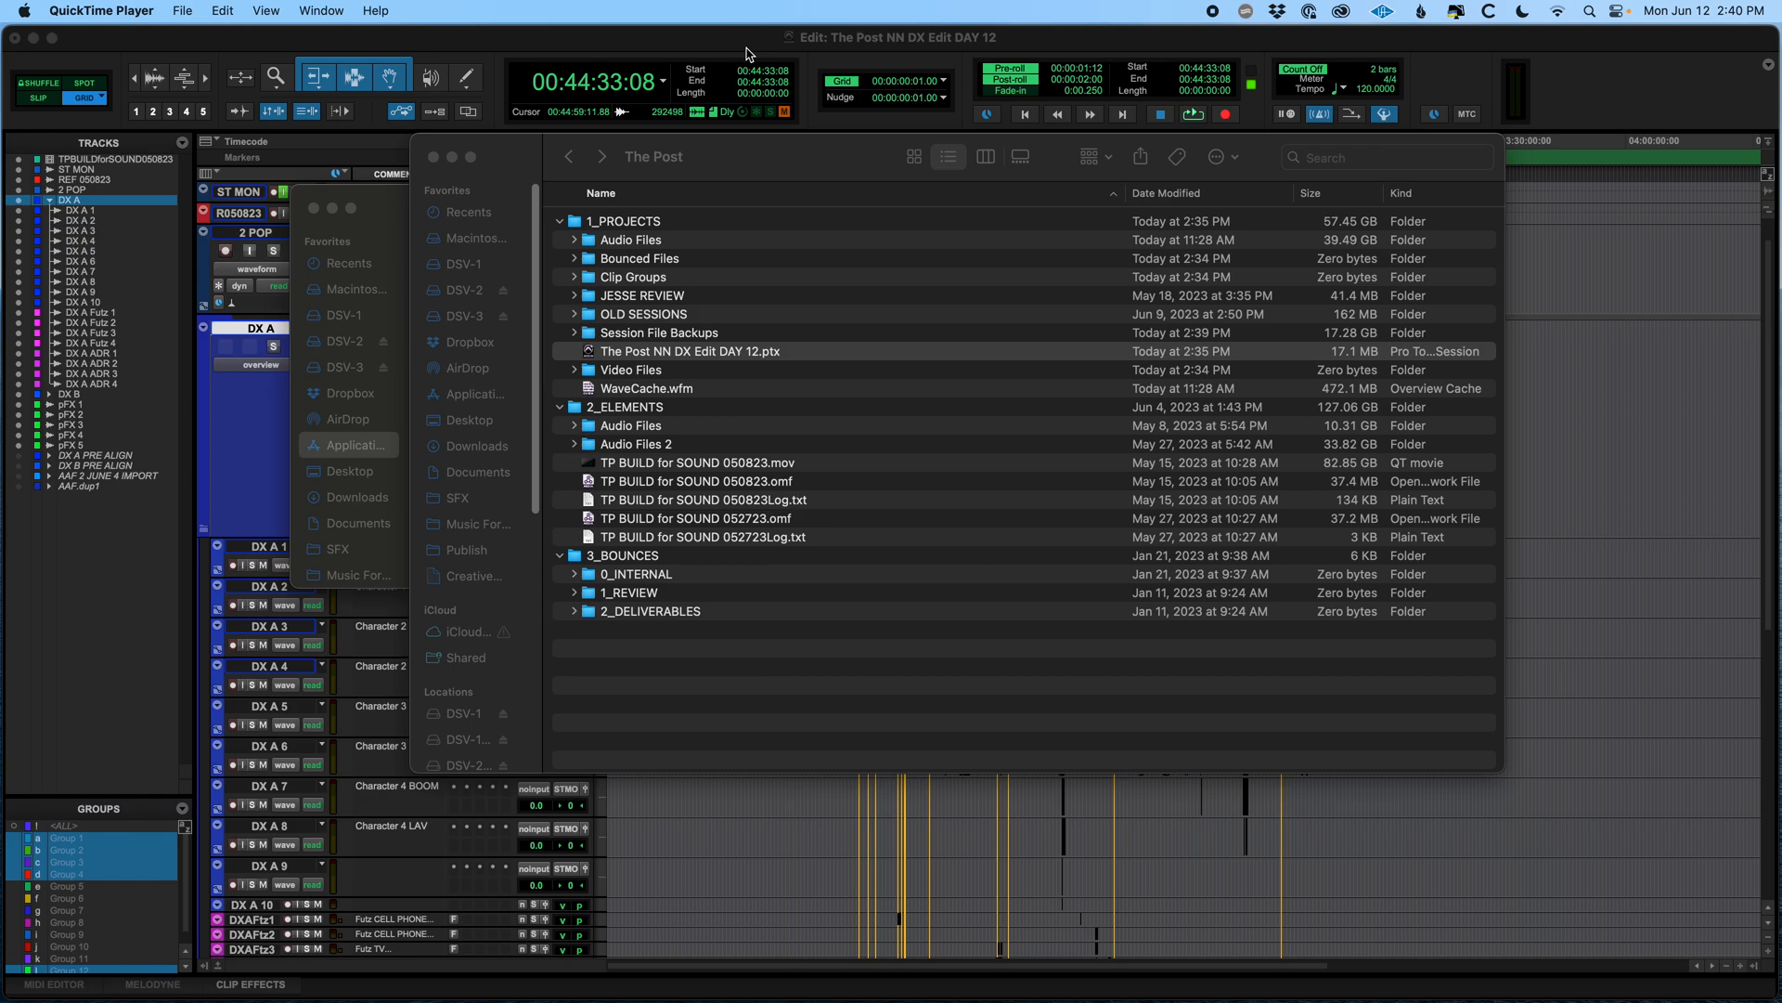
Switch to the Pro Tools edit window and zoom and scroll around the dialogue tracks to review the edit
left_click(747, 48)
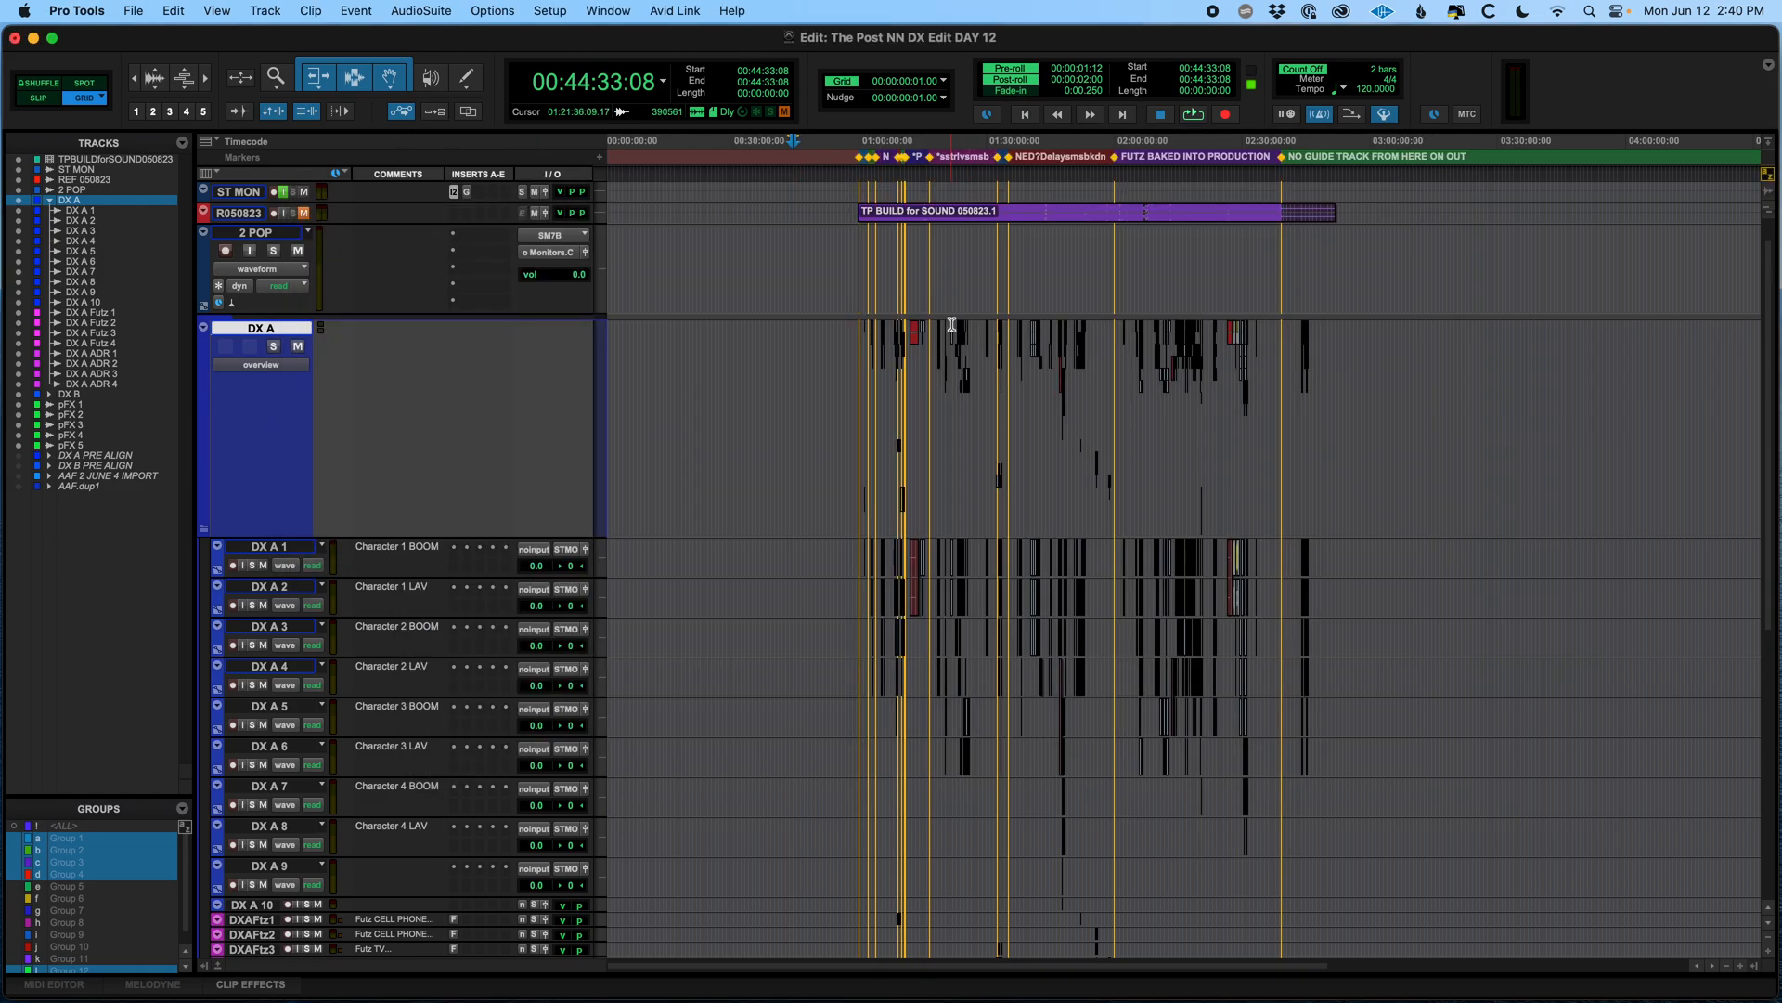
scroll(927, 494, "down", 8)
scroll(927, 494, "up", 8)
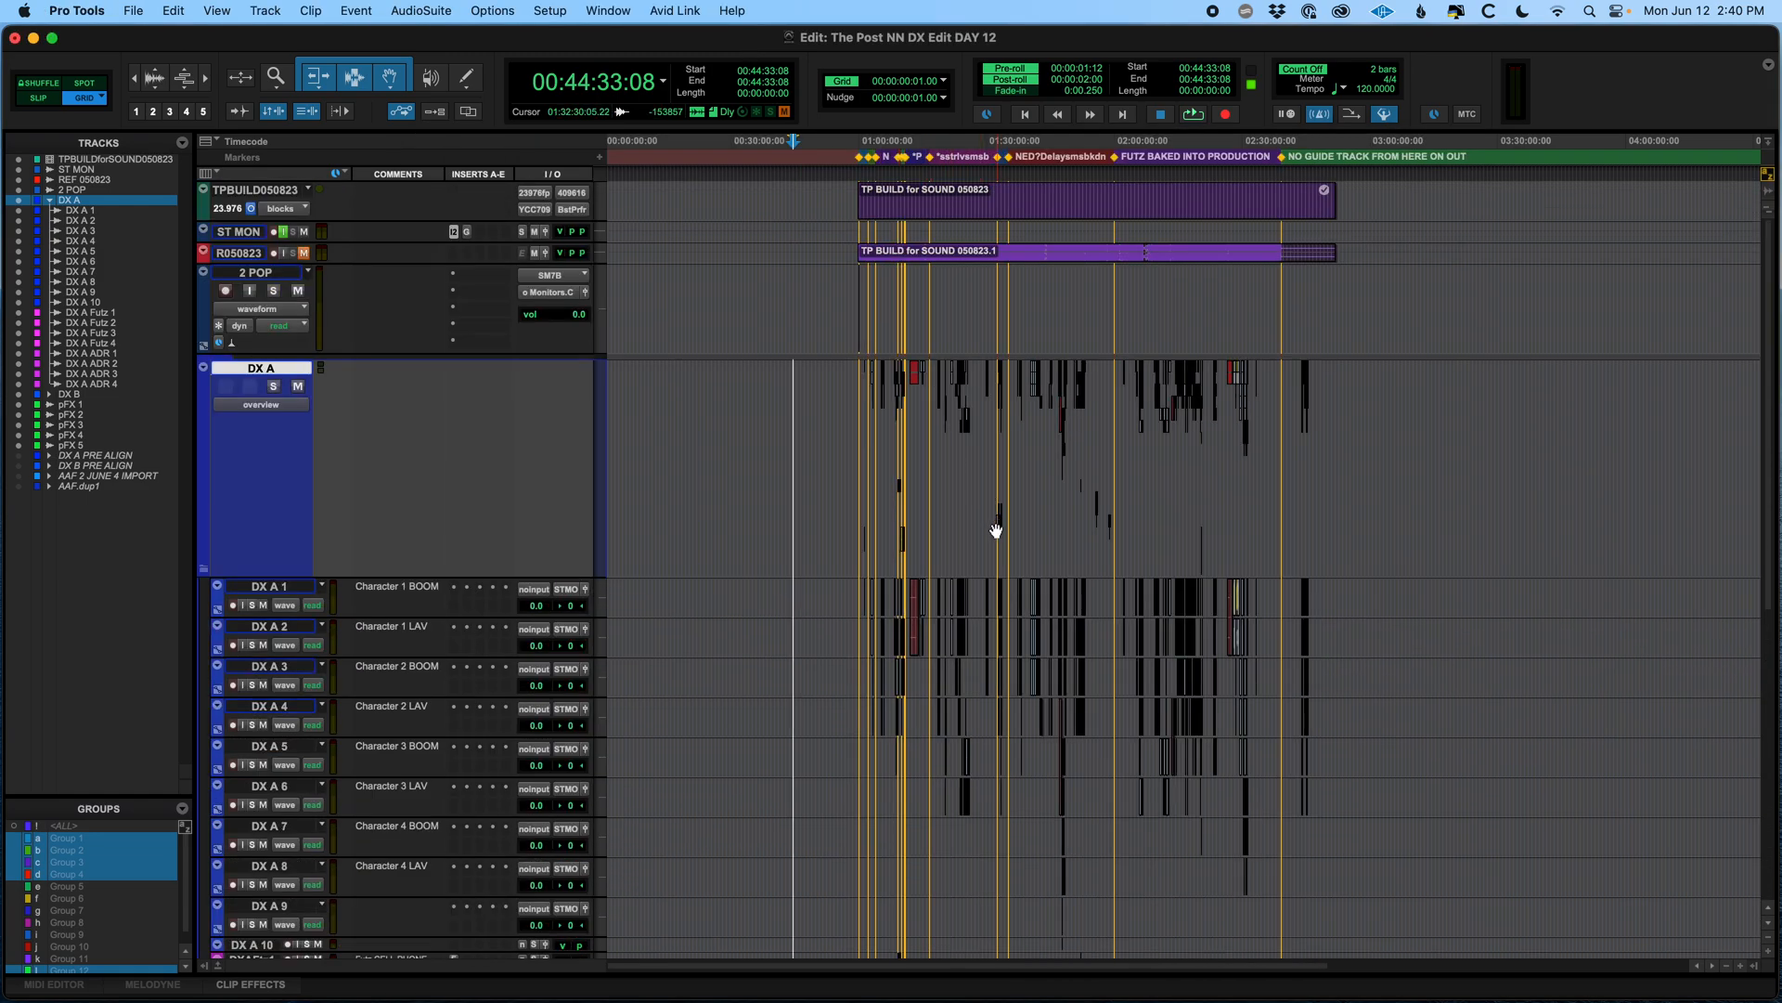
left_click(939, 455)
key("t")
key("t")
key("t")
key("t")
key("t")
key("t")
key("t")
key("t")
key("t")
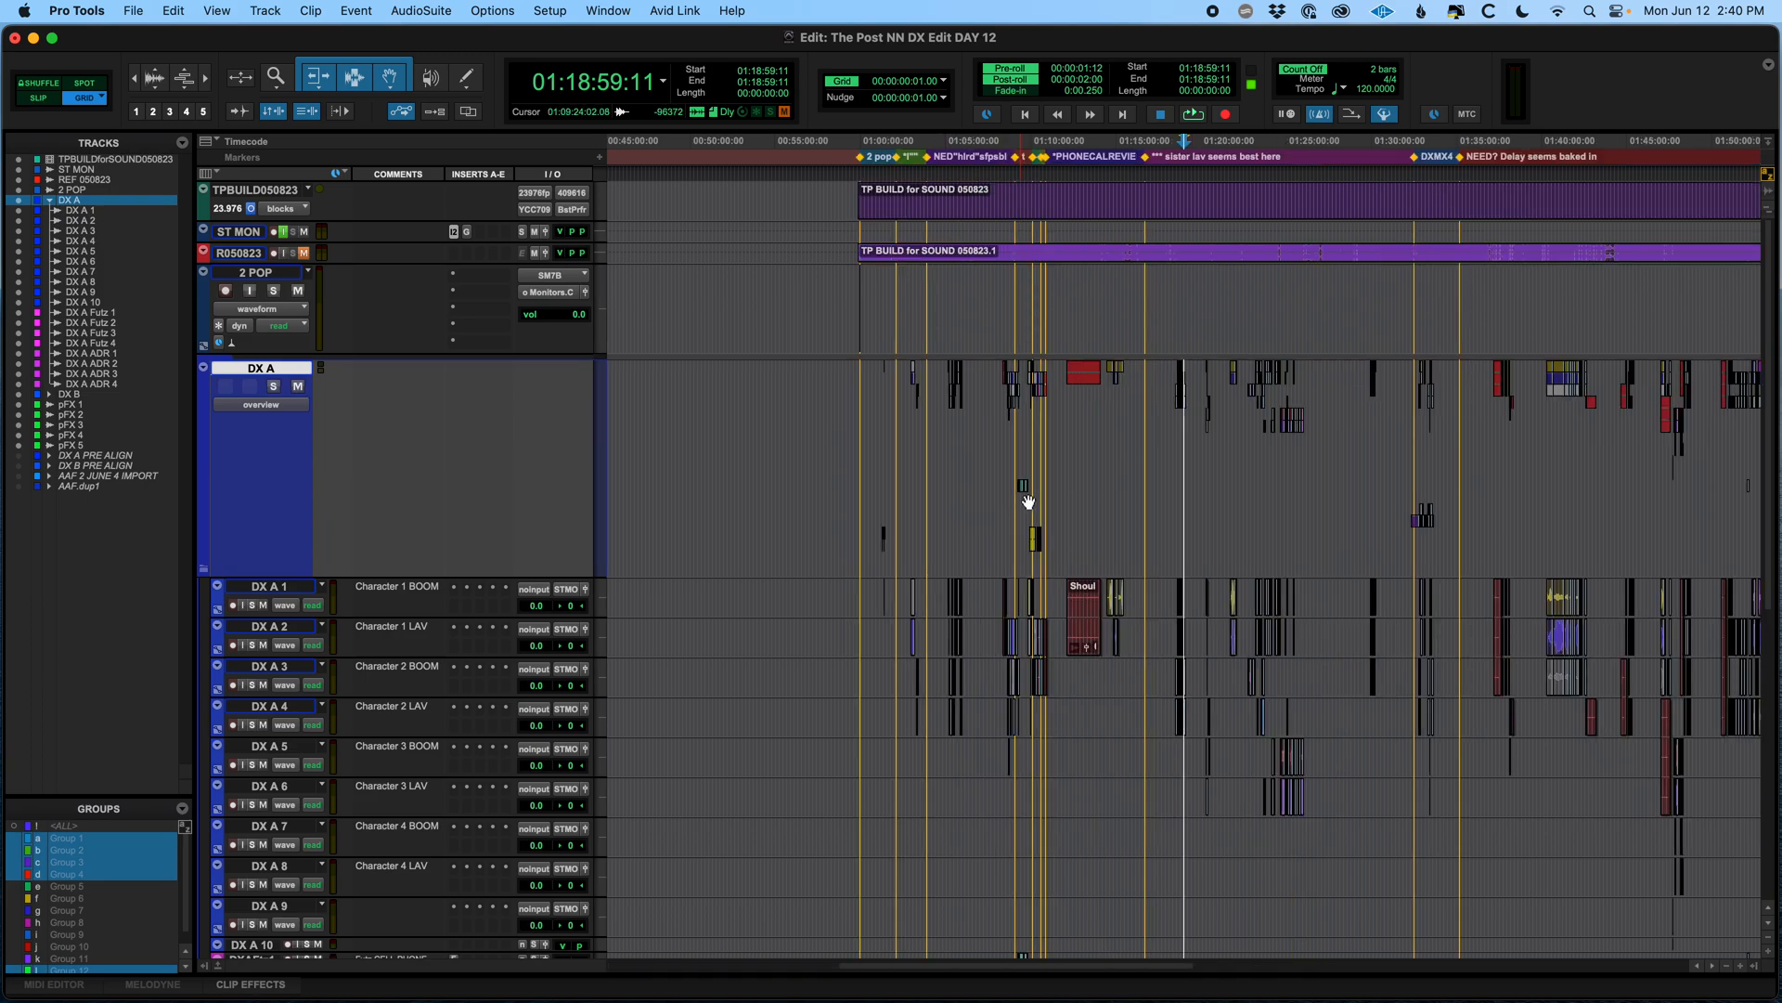
key("r")
key("r")
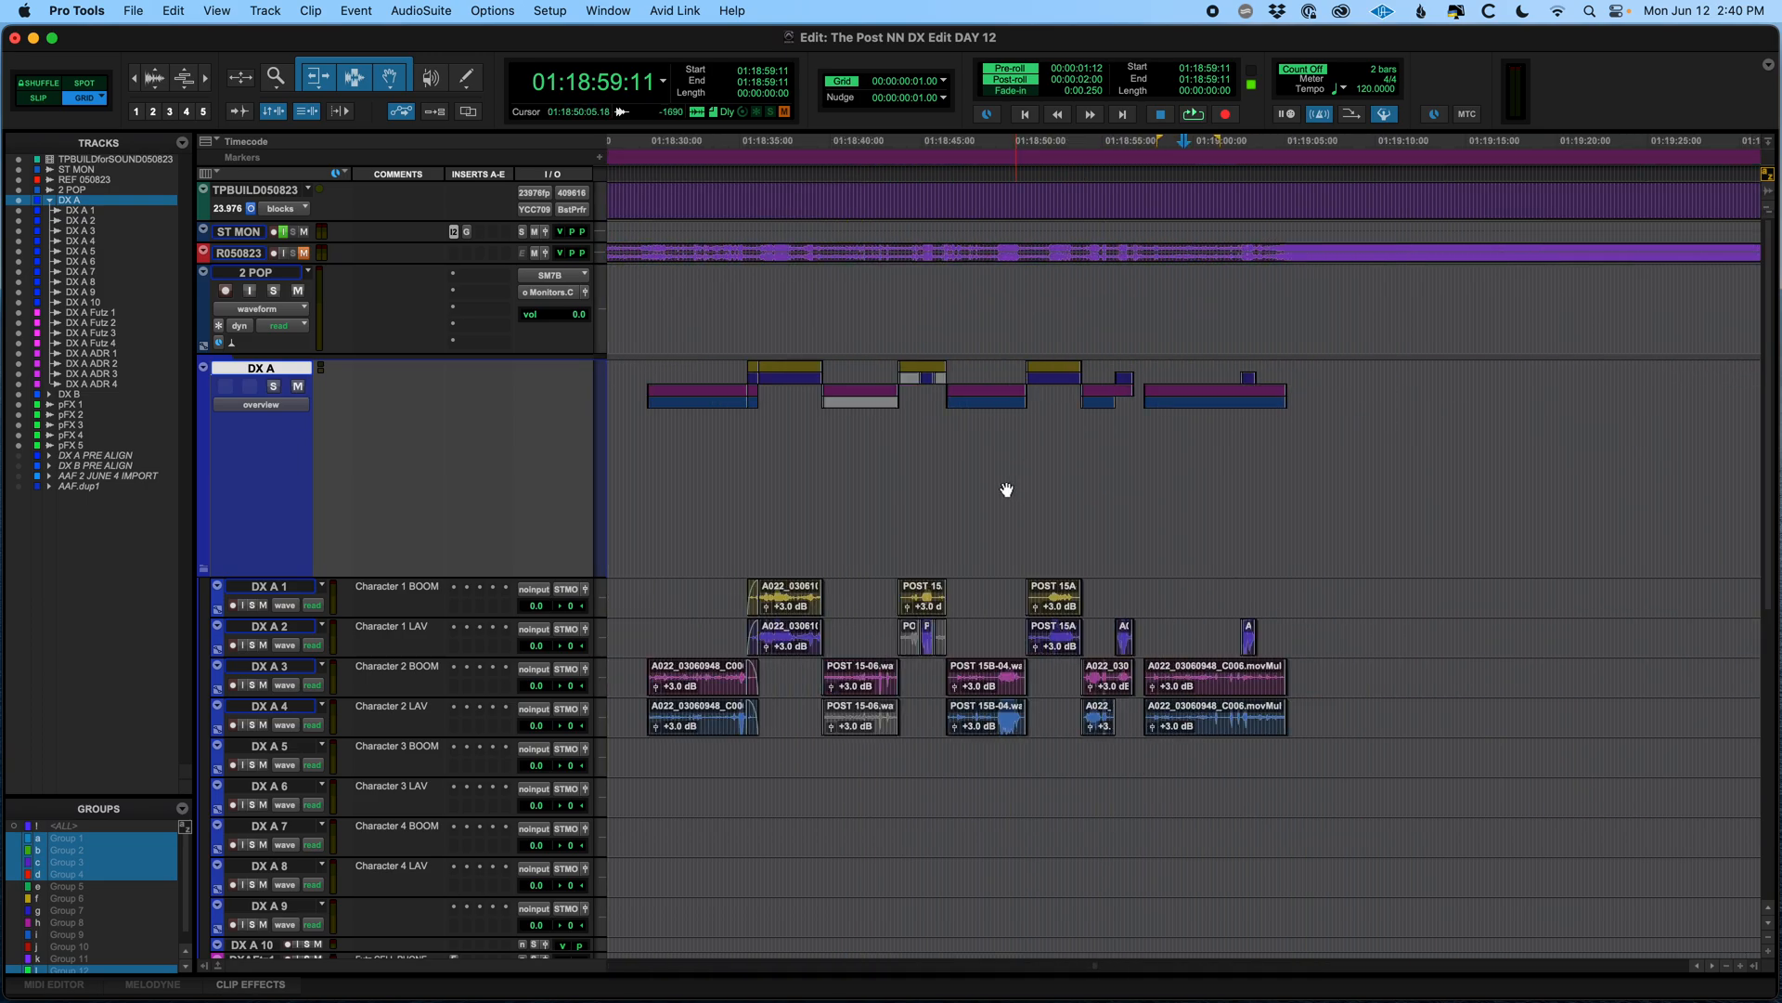
scroll(1121, 508, "down", 8)
scroll(1121, 508, "right", 3)
scroll(1118, 506, "down", 5)
key("r")
key("r")
key("r")
scroll(953, 555, "up", 15)
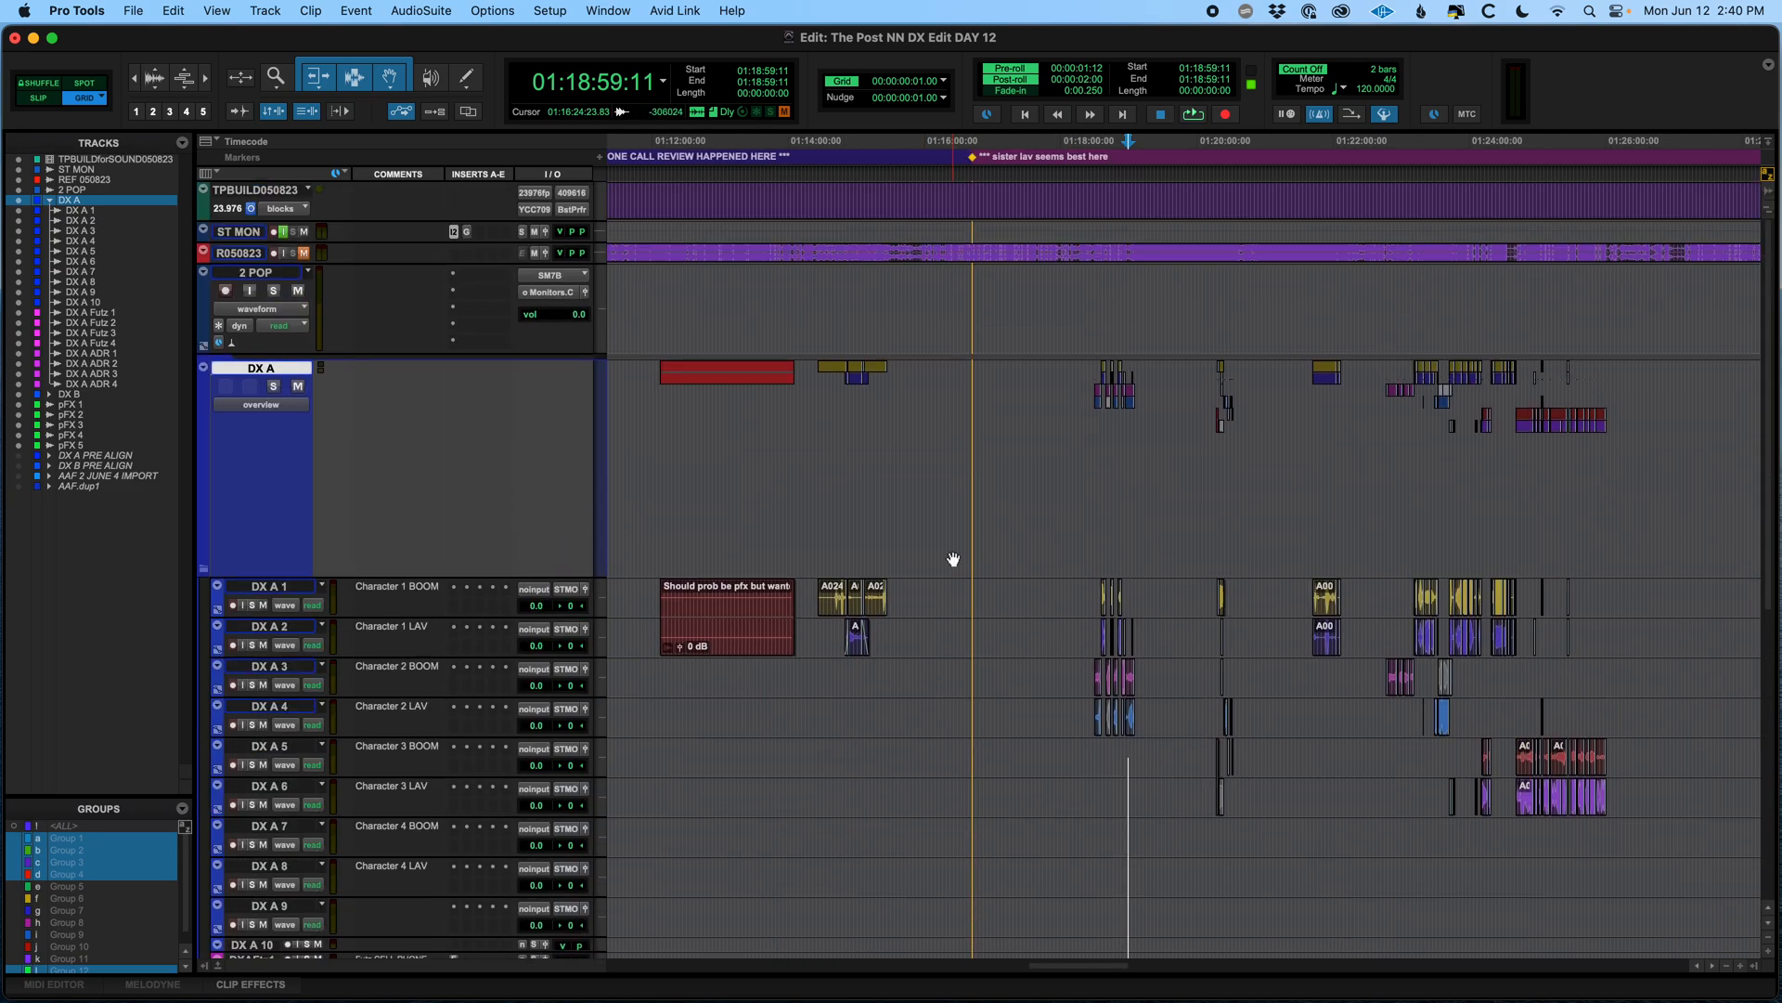
Collapse the DX A folder track, place the cursor in the timeline and save the session
left_click(206, 574)
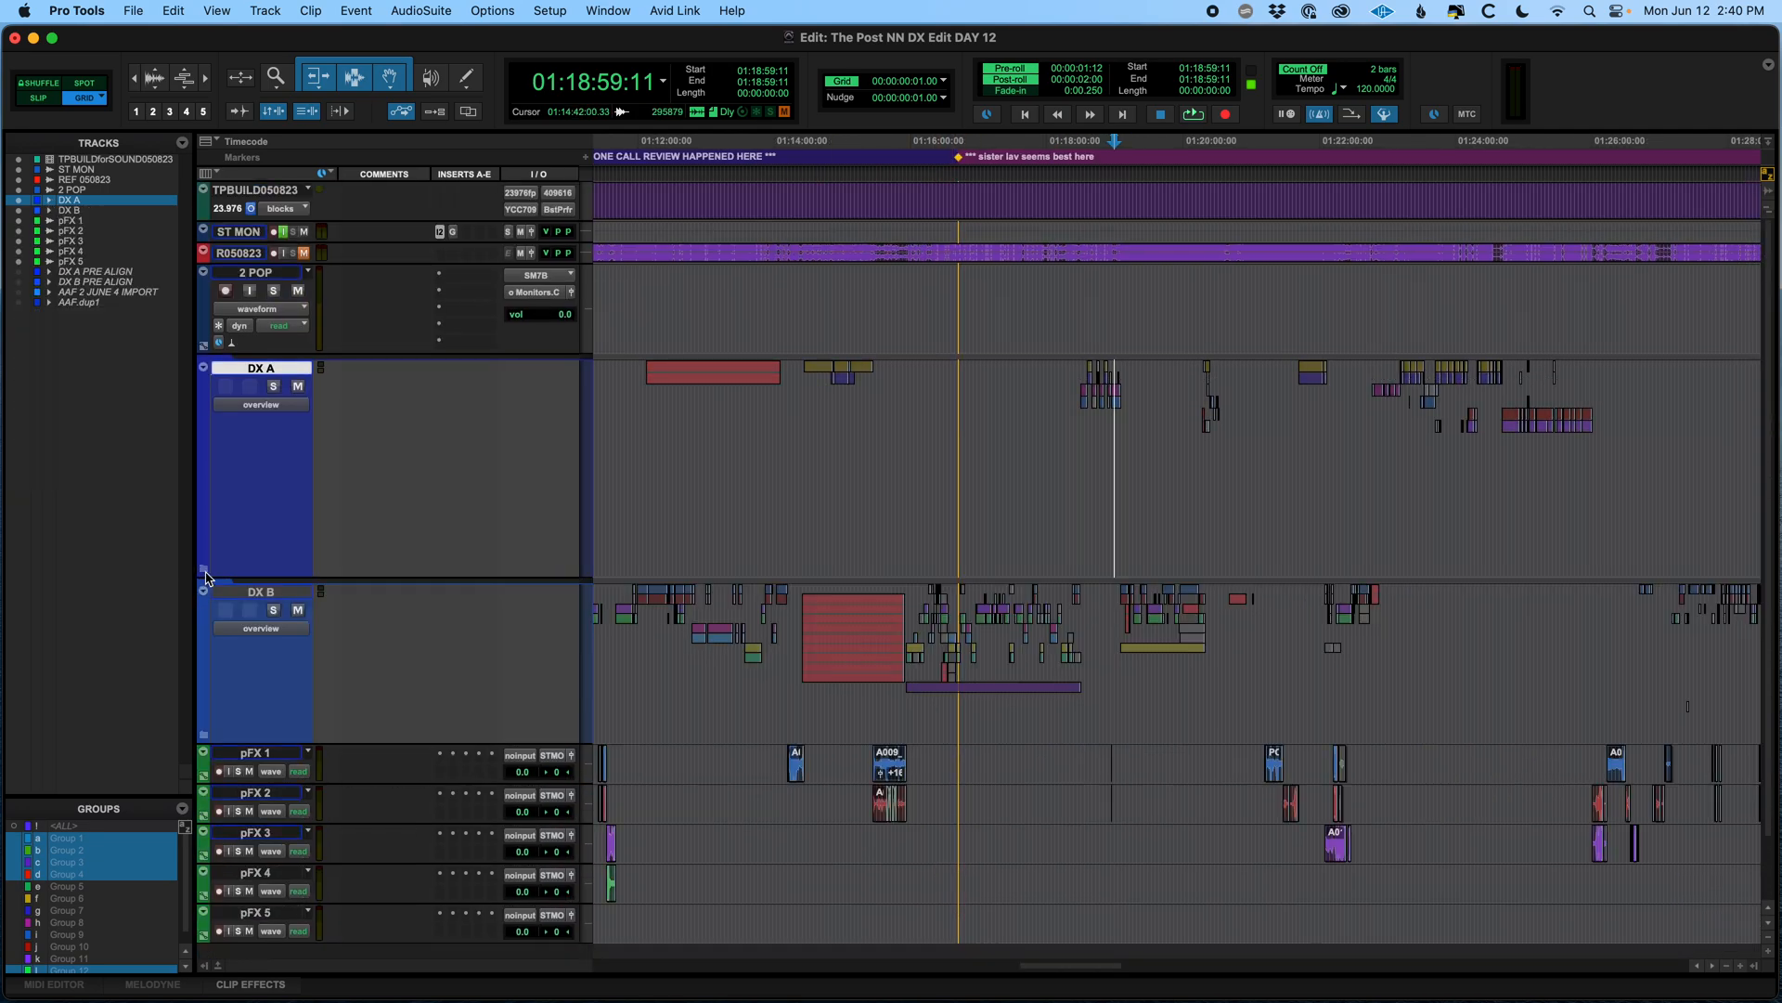
scroll(855, 505, "down", 3)
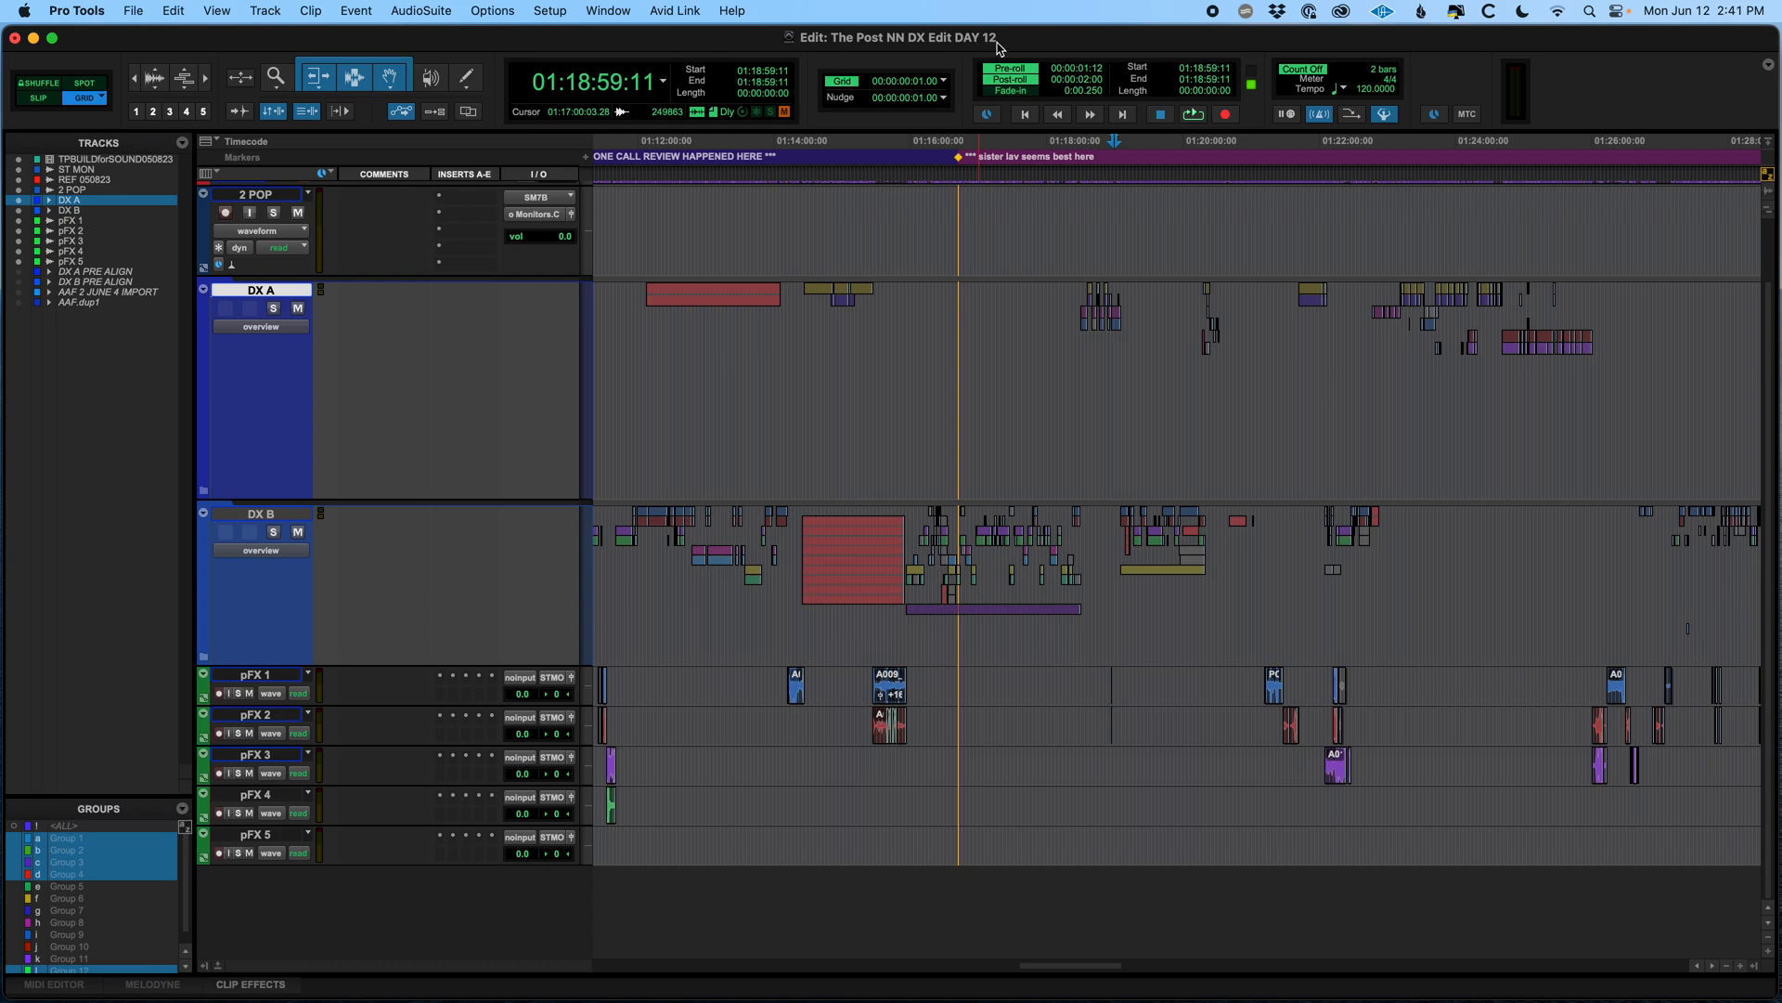
left_click(979, 311)
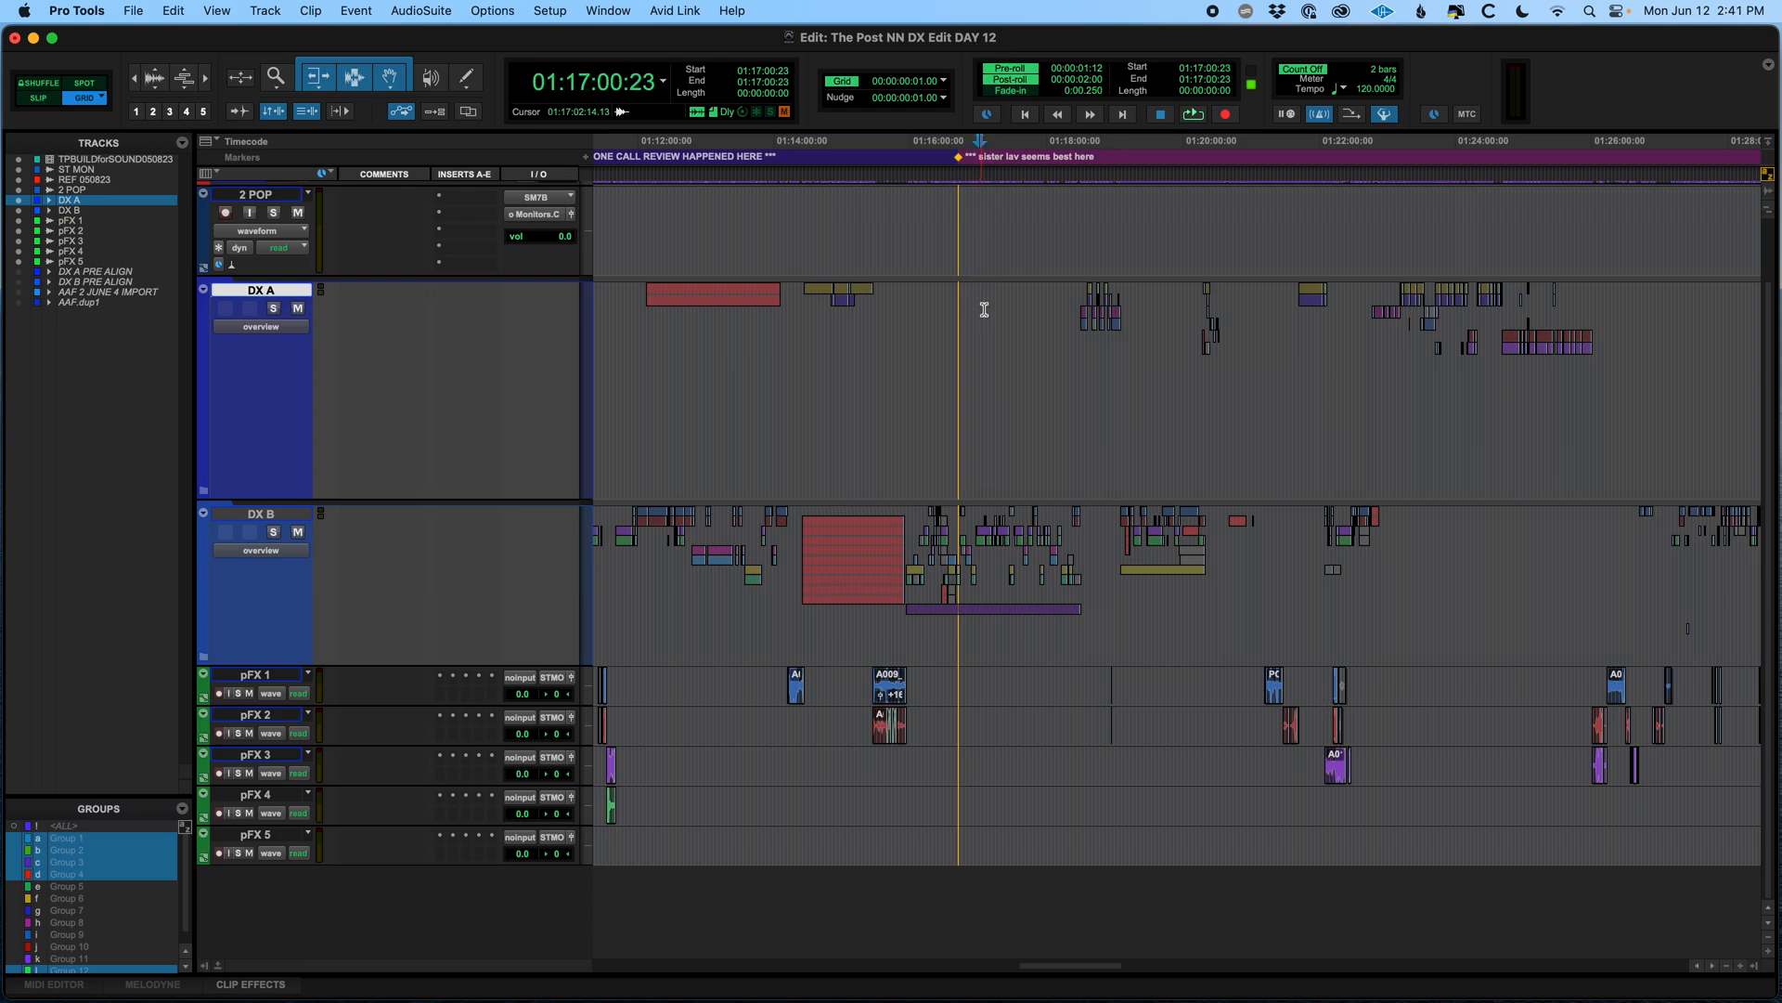
key("super+s")
Save the session as a new copy named "The Post NN DX Edit TO DELIVER" in 1_PROJECTS
left_click(1028, 322)
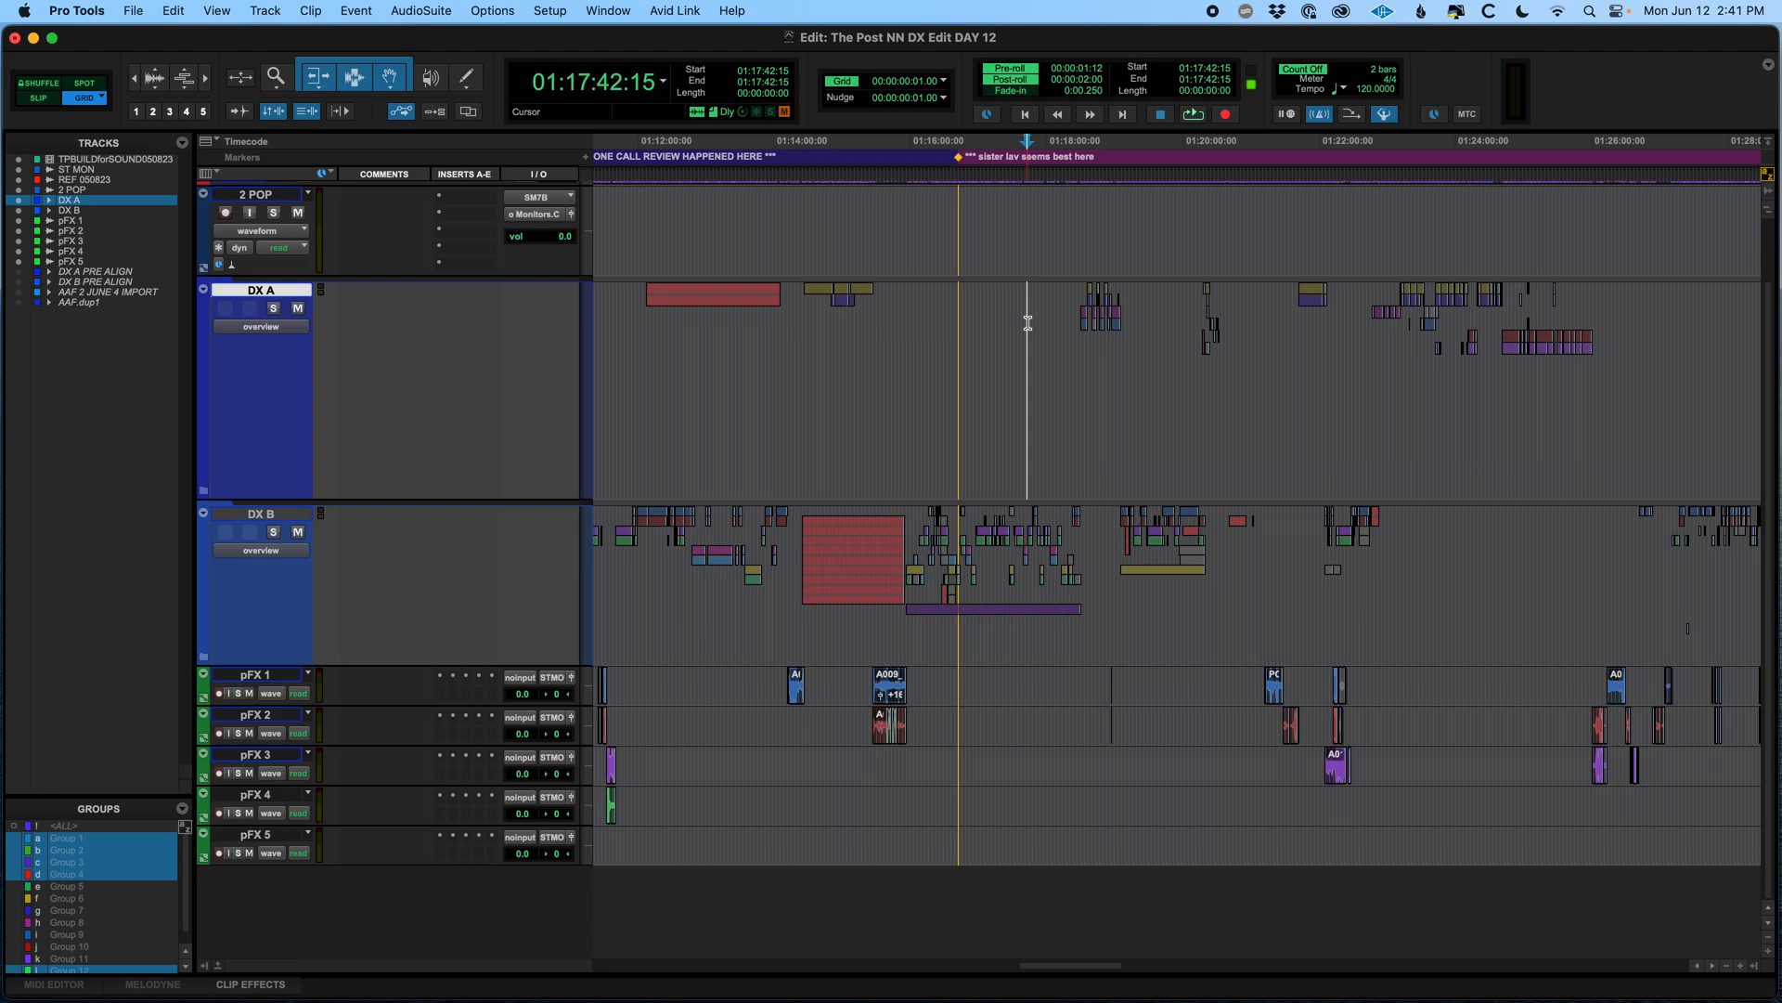
key("super+s")
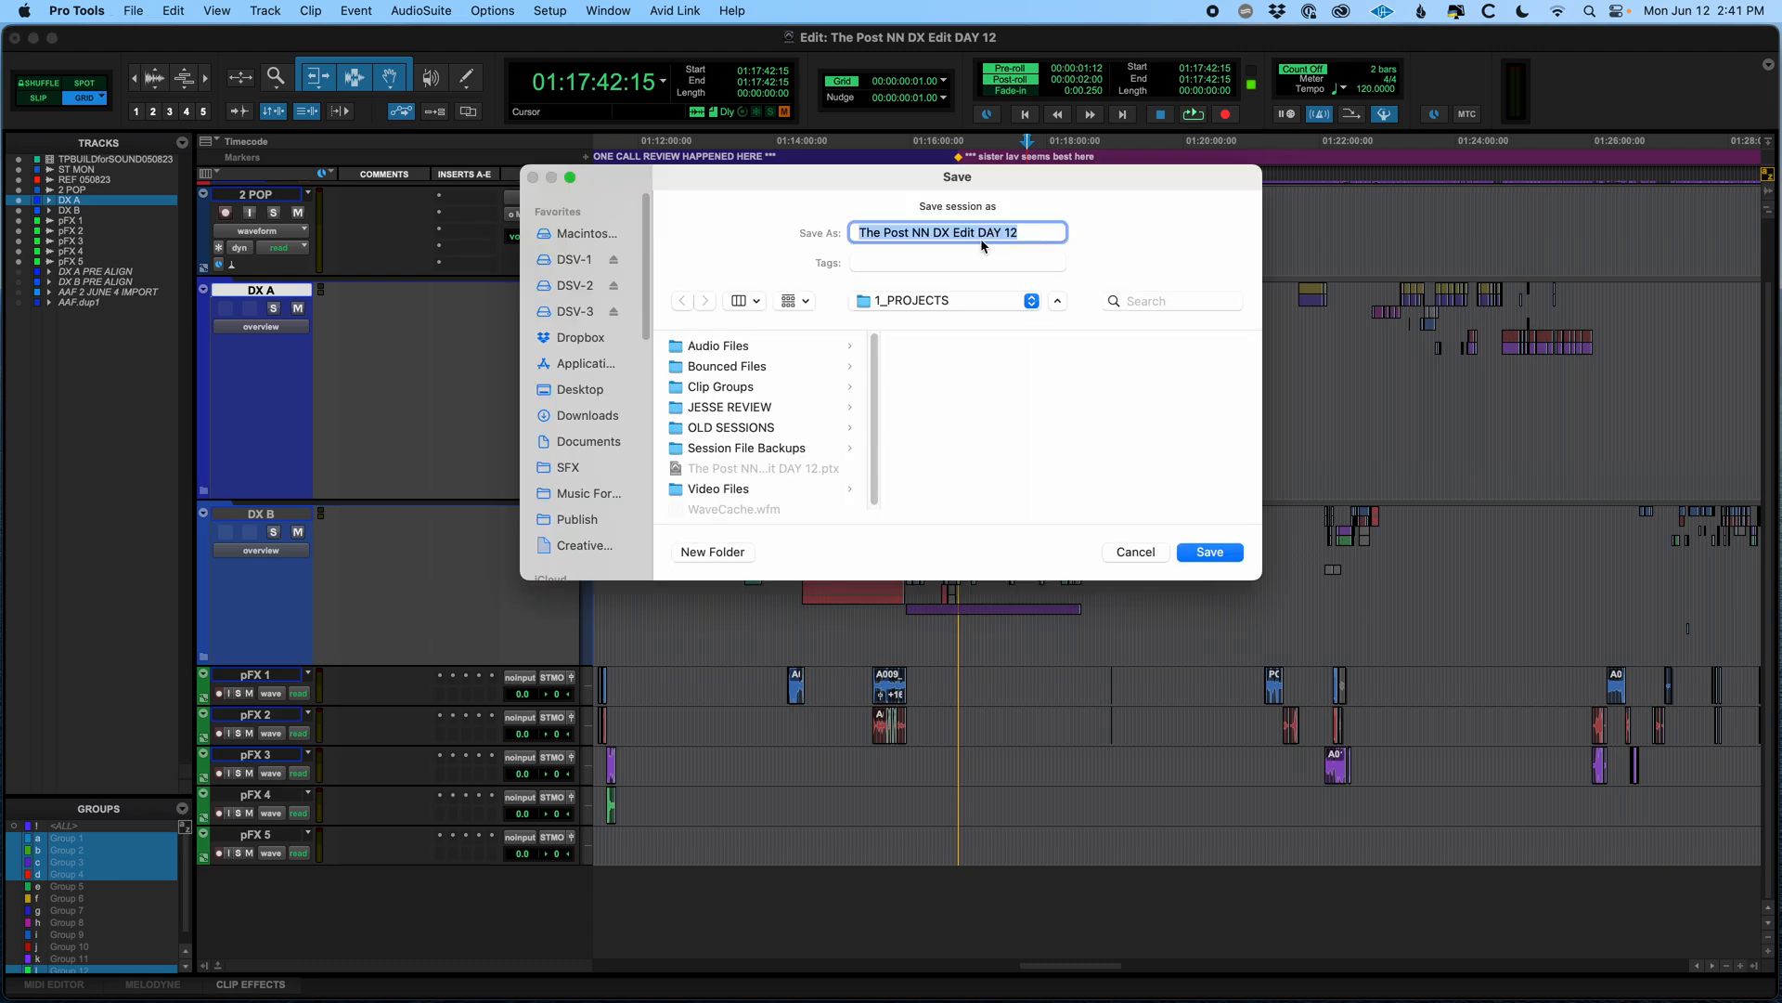
left_click(948, 233)
left_click_drag(980, 234, 1094, 232)
type("TO DELIVER")
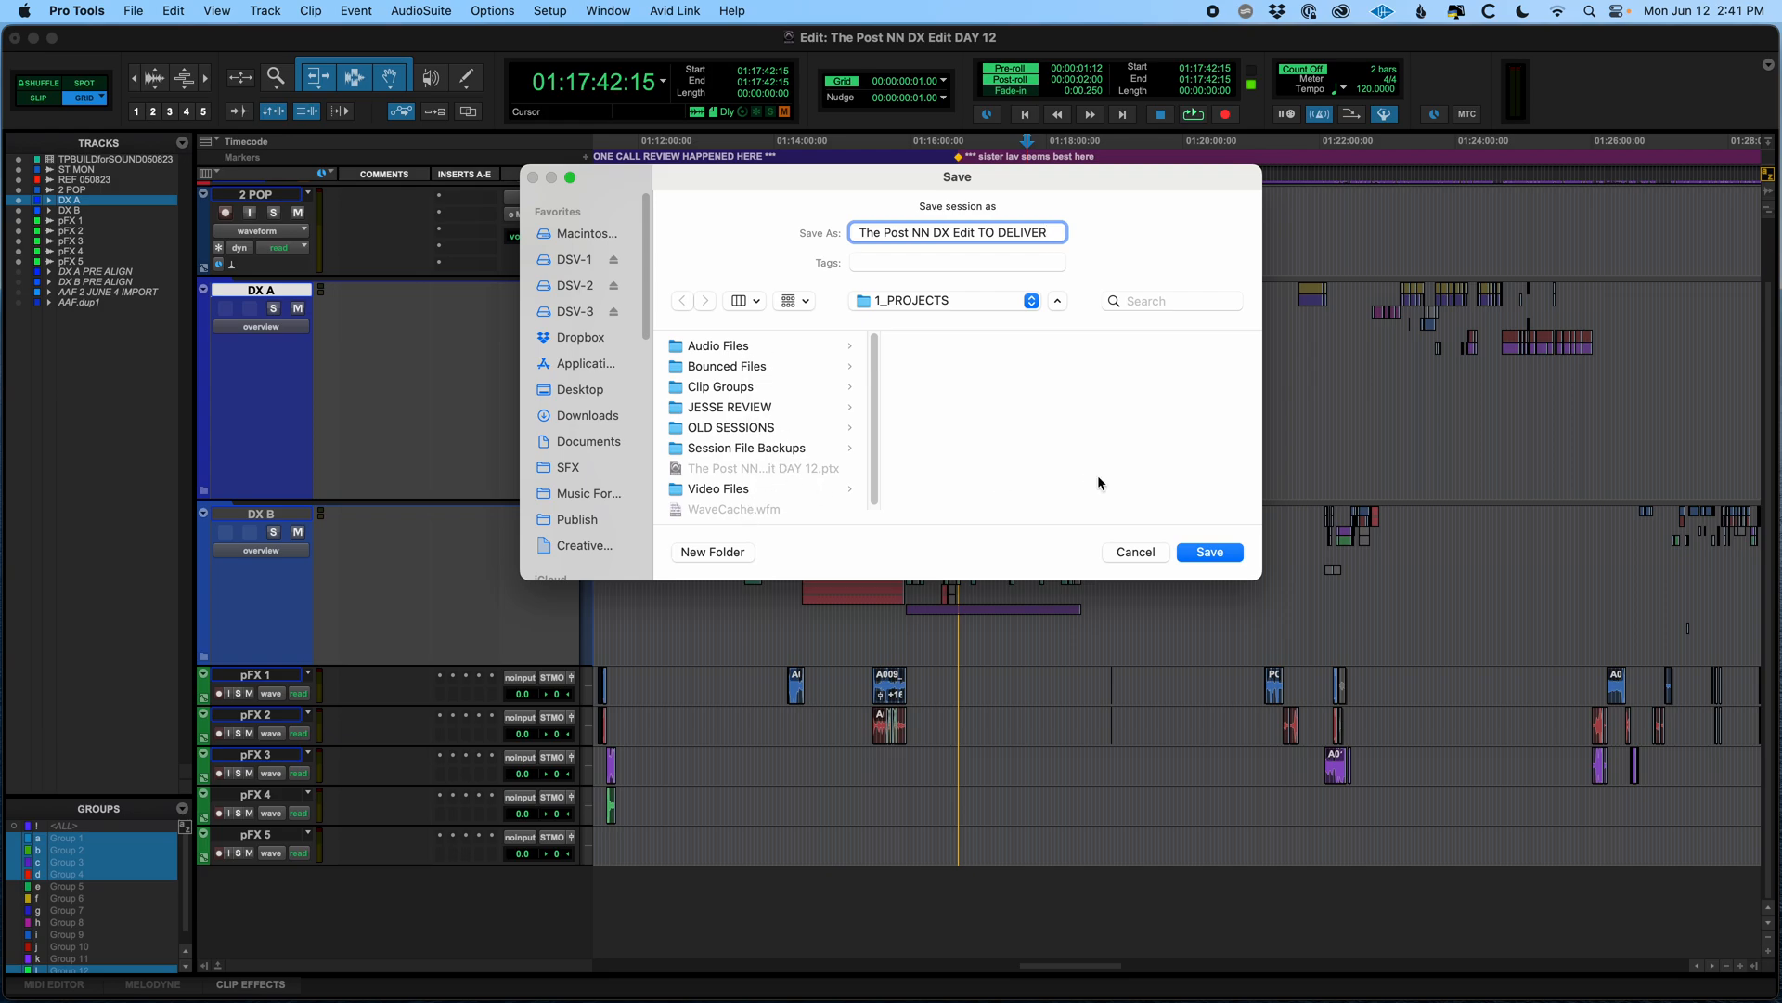
left_click(1204, 553)
Expand the DX A folder track, select all its subtracks and shrink them to a smaller track height
left_click(1007, 327)
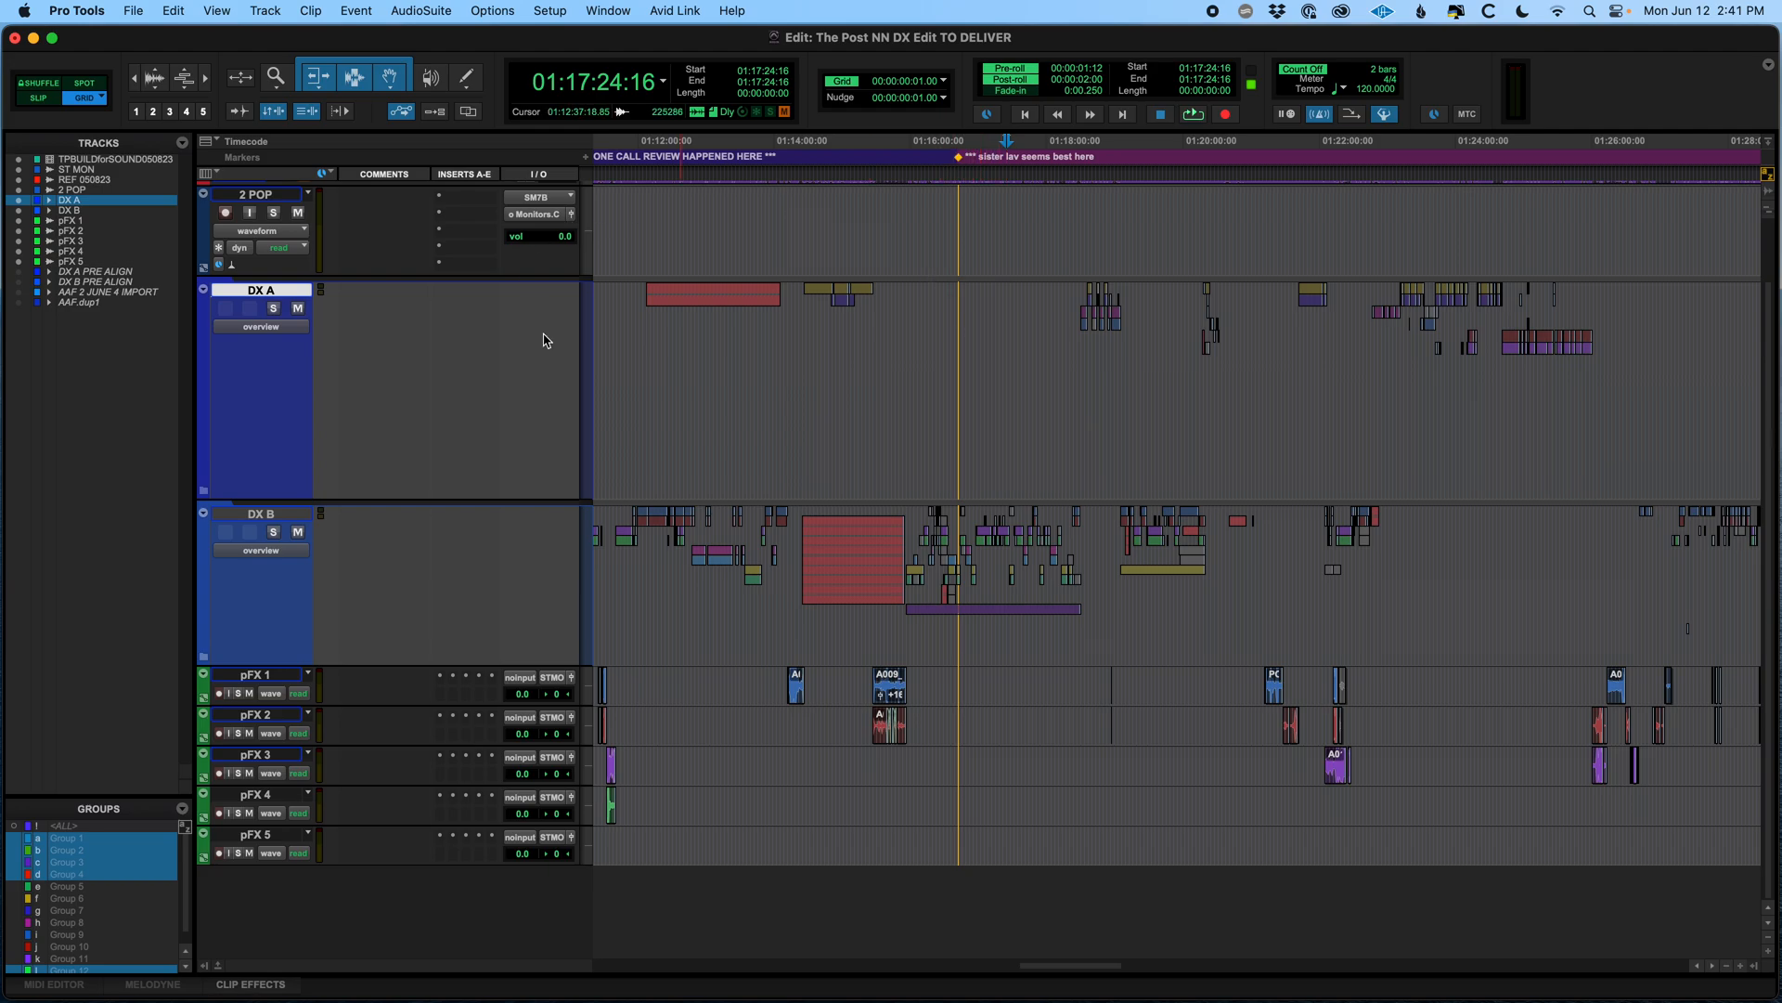
left_click(204, 495)
scroll(710, 513, "down", 5)
scroll(869, 461, "up", 4)
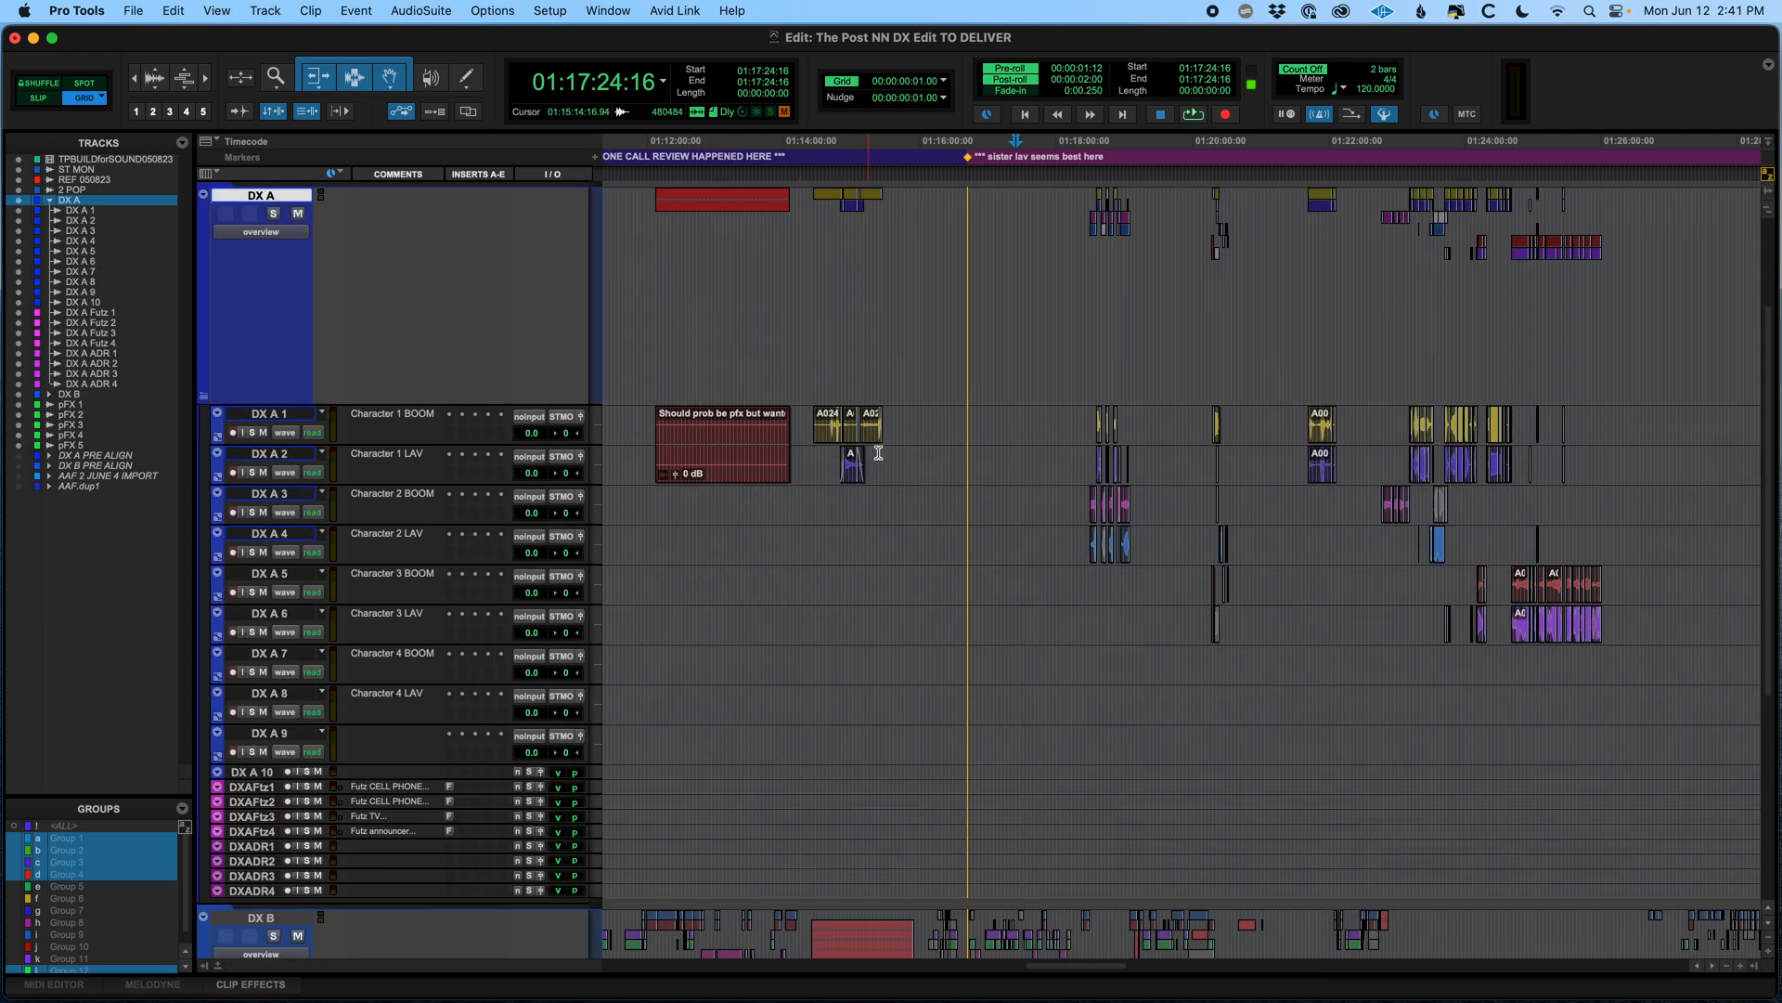
left_click_drag(910, 422, 1026, 676)
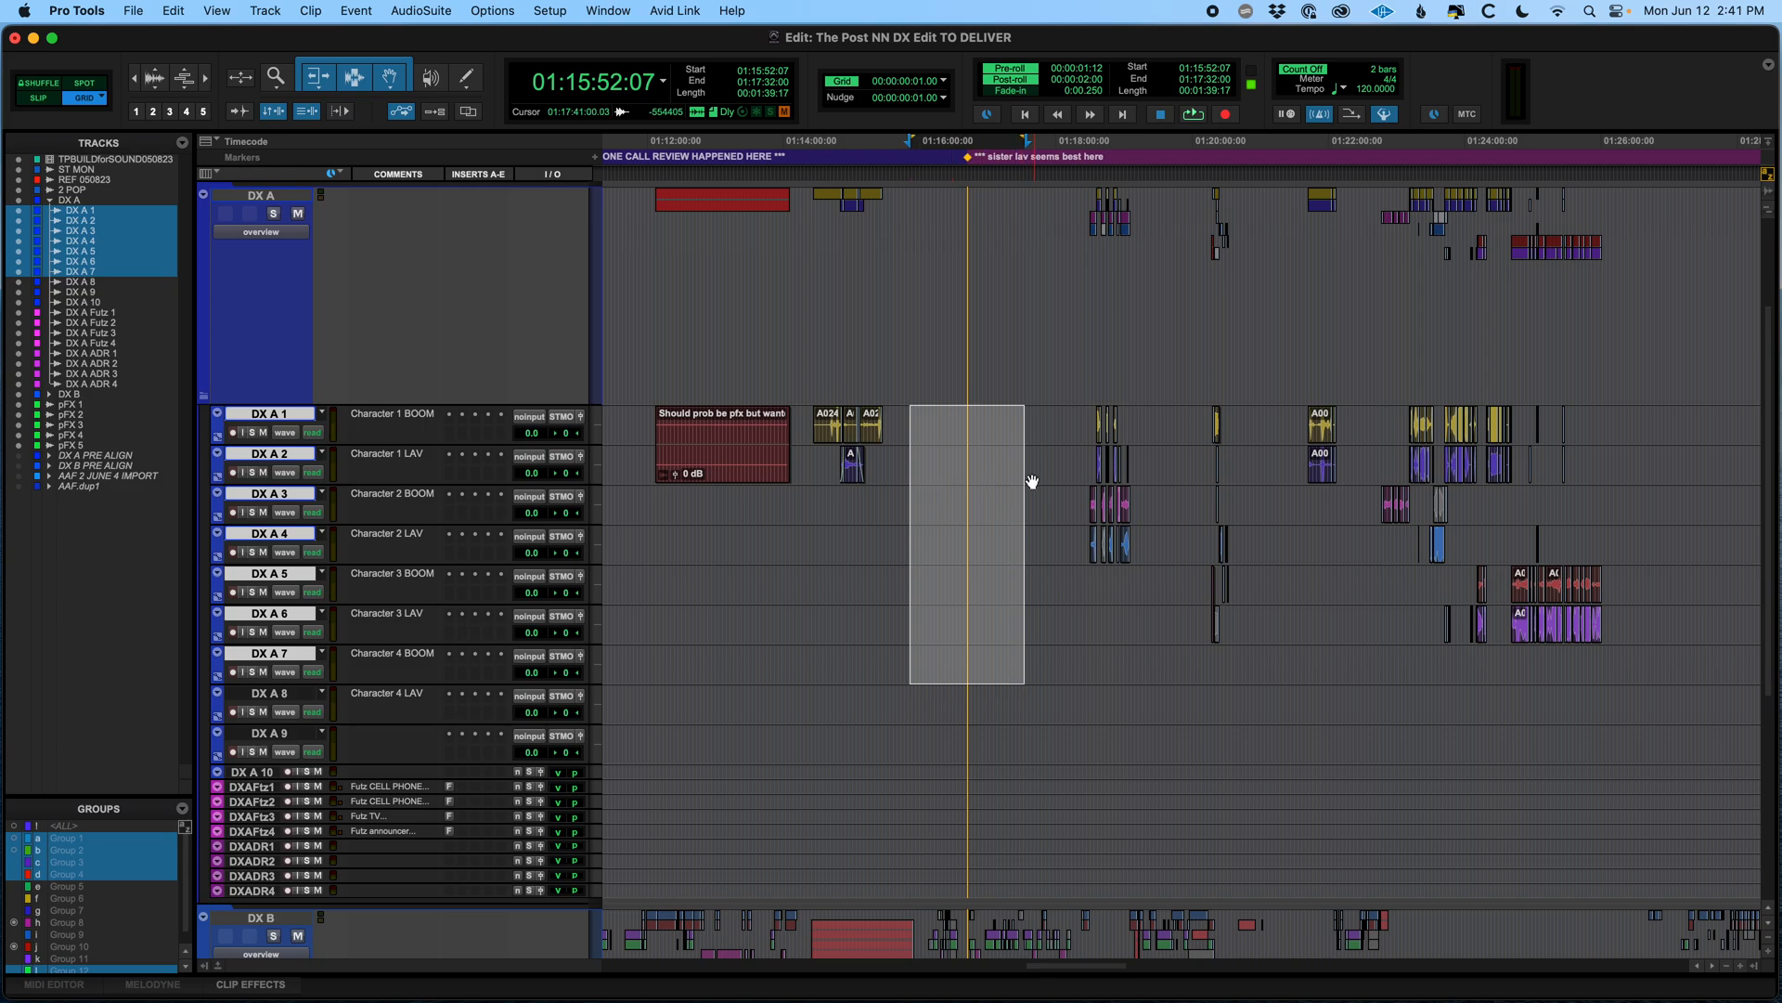
scroll(1021, 473, "right", 3)
scroll(1007, 470, "down", 6)
left_click_drag(835, 545, 1095, 614)
key("ctrl+Down")
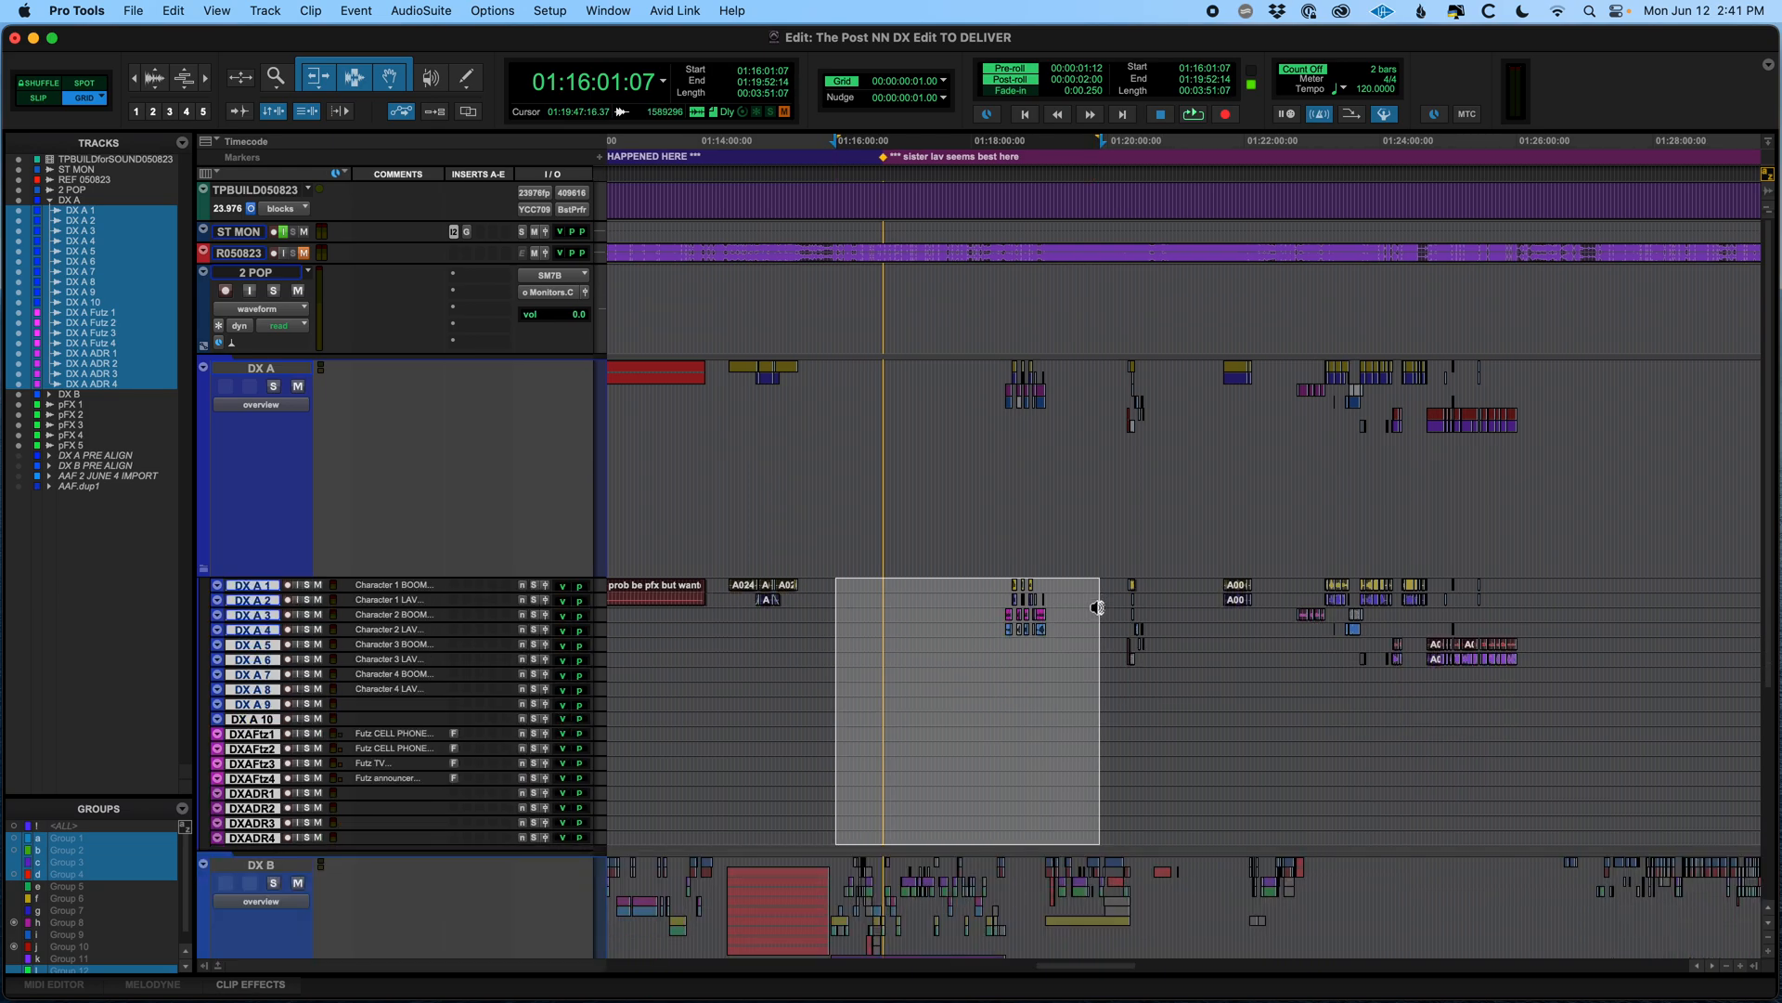
Expand the DX B folder track, select its subtracks and reduce them to the smallest track height
scroll(1086, 498, "down", 5)
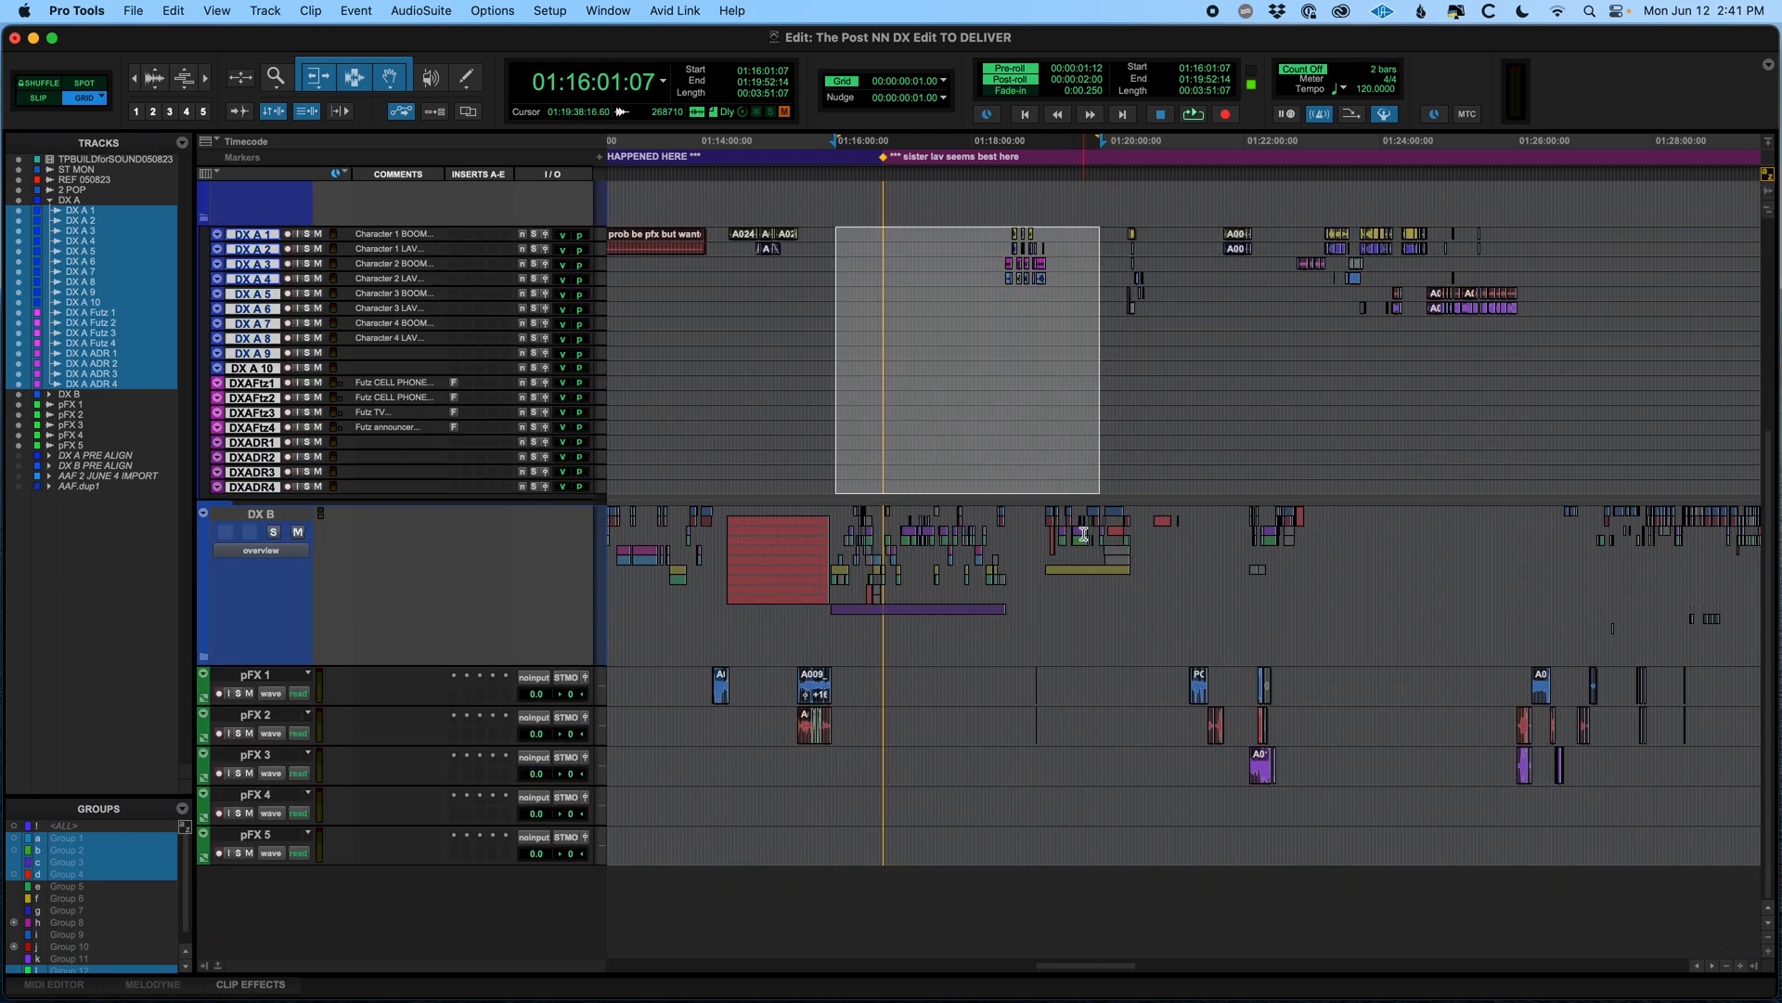
left_click(205, 658)
scroll(1138, 658, "down", 2)
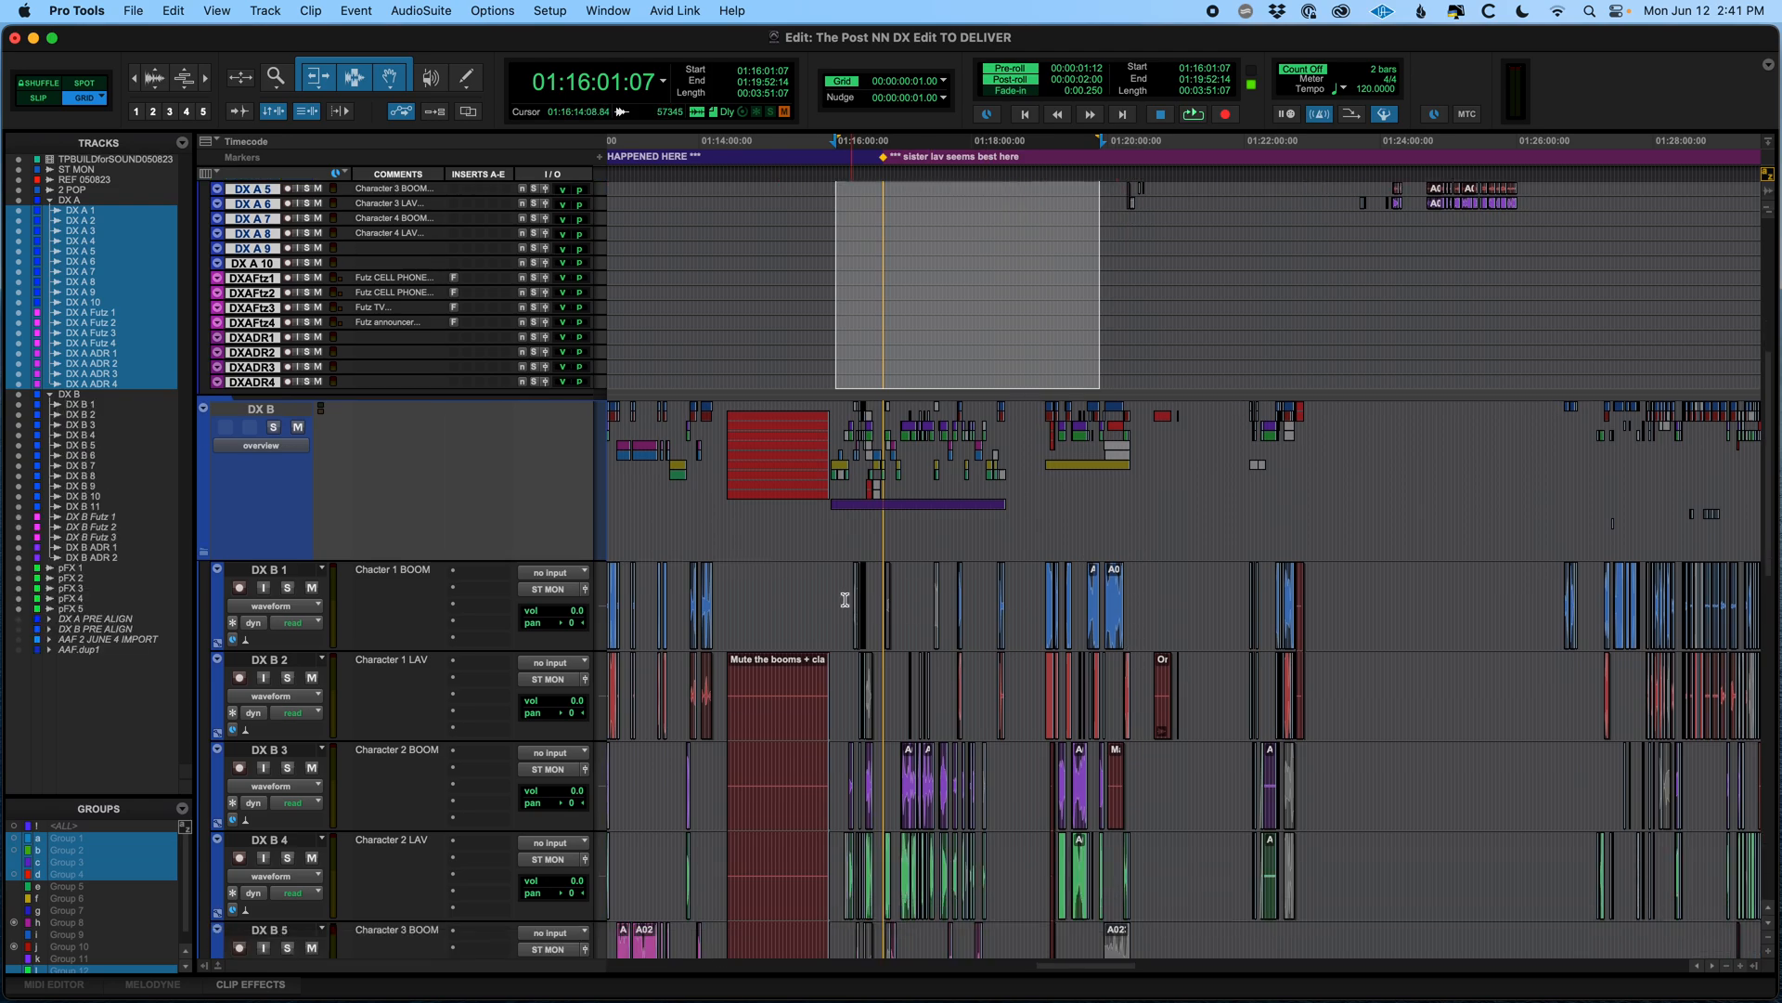
left_click_drag(804, 592, 1195, 624)
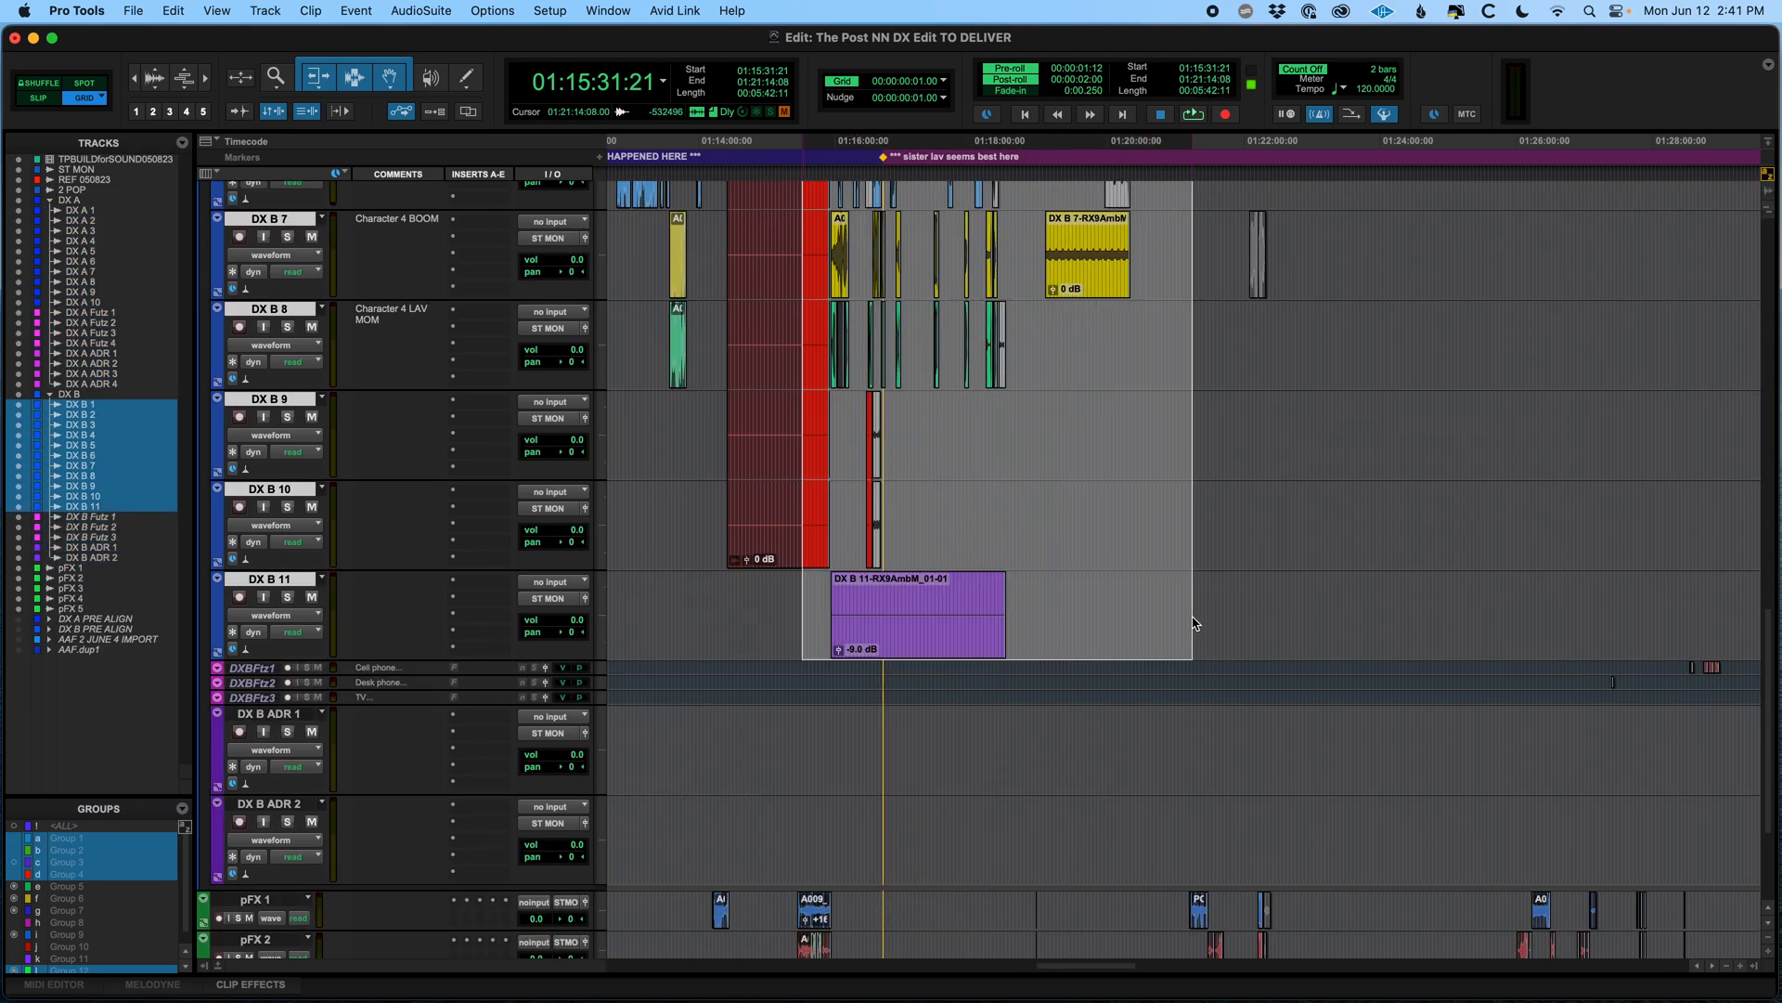
key("ctrl+Down")
key("ctrl+Down")
key("ctrl+Down")
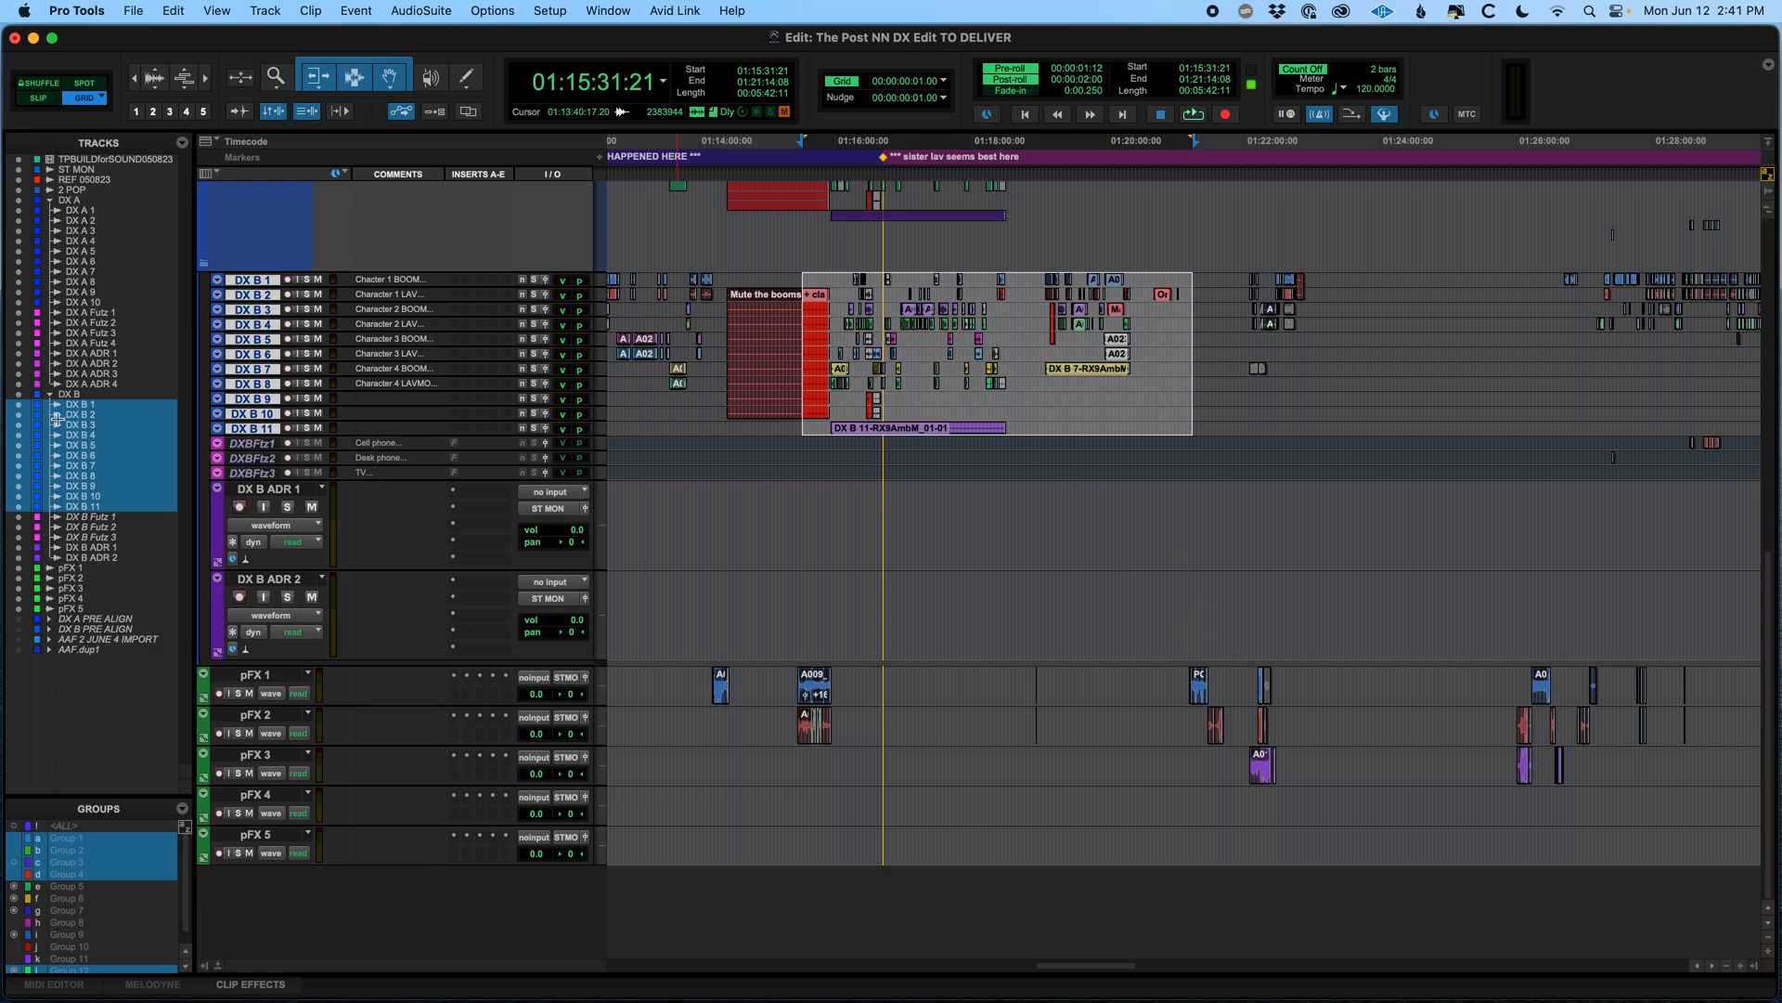
Scroll and zoom out across the session to review the dialogue and effects tracks
left_click_drag(18, 438, 22, 536)
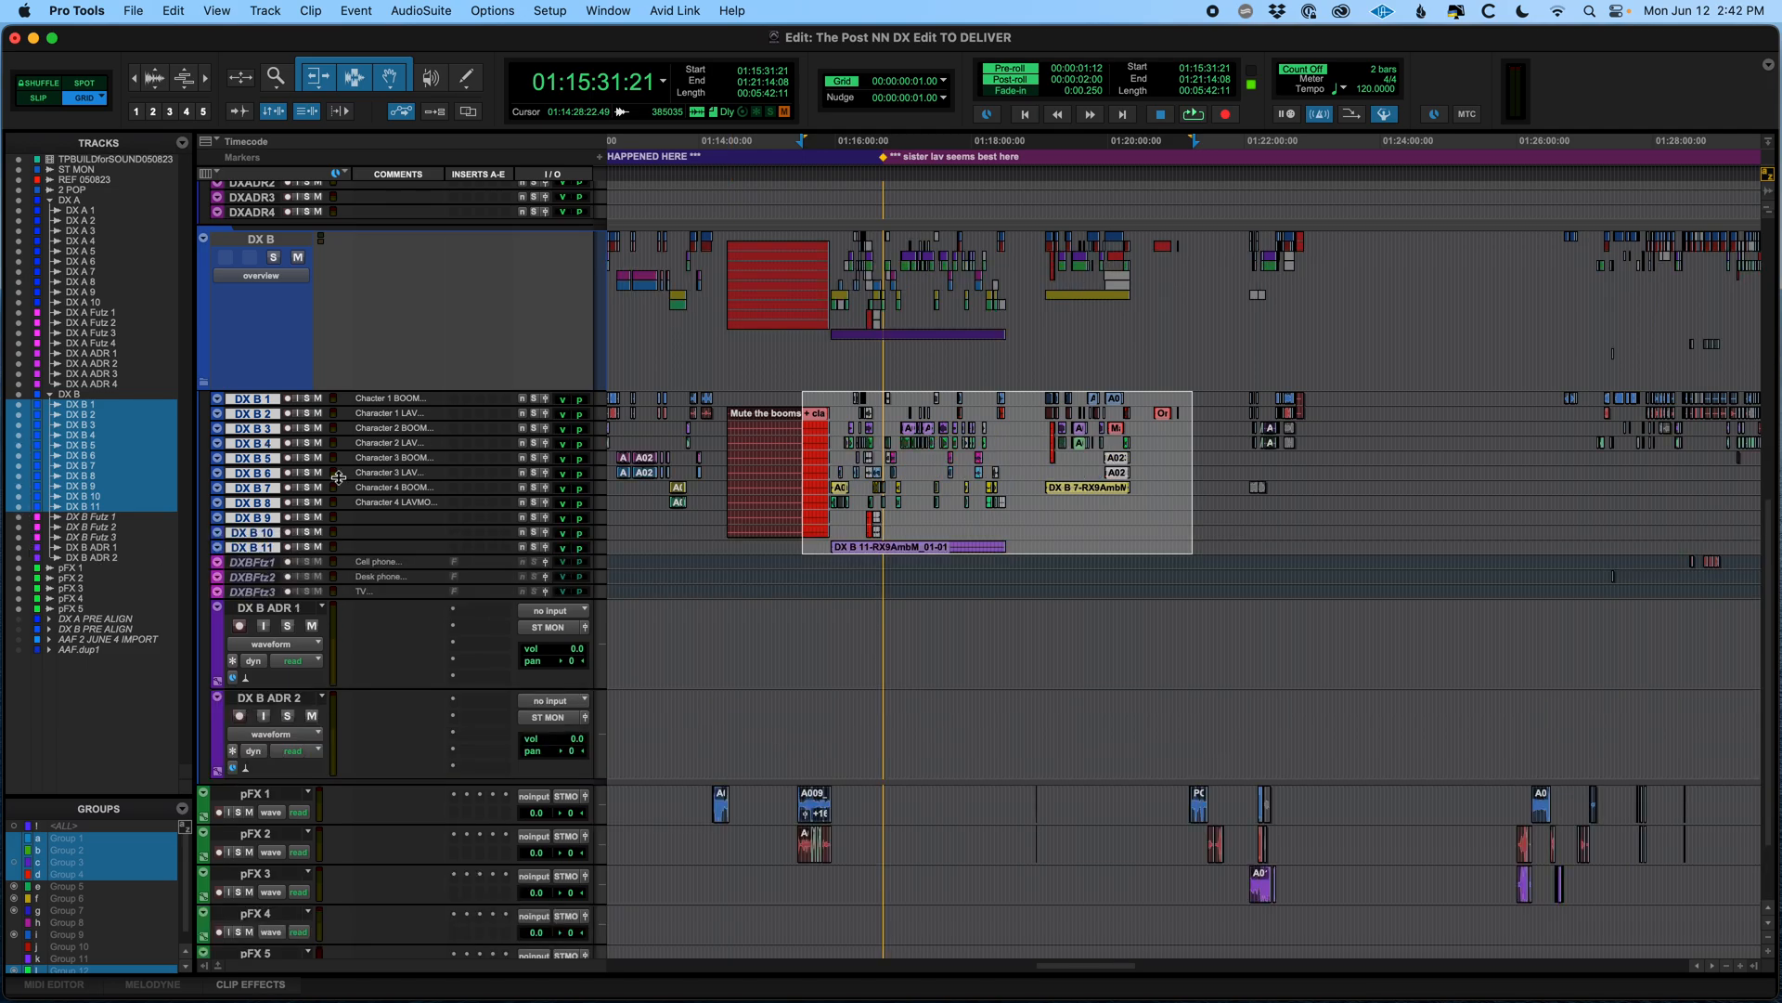
left_click(867, 626)
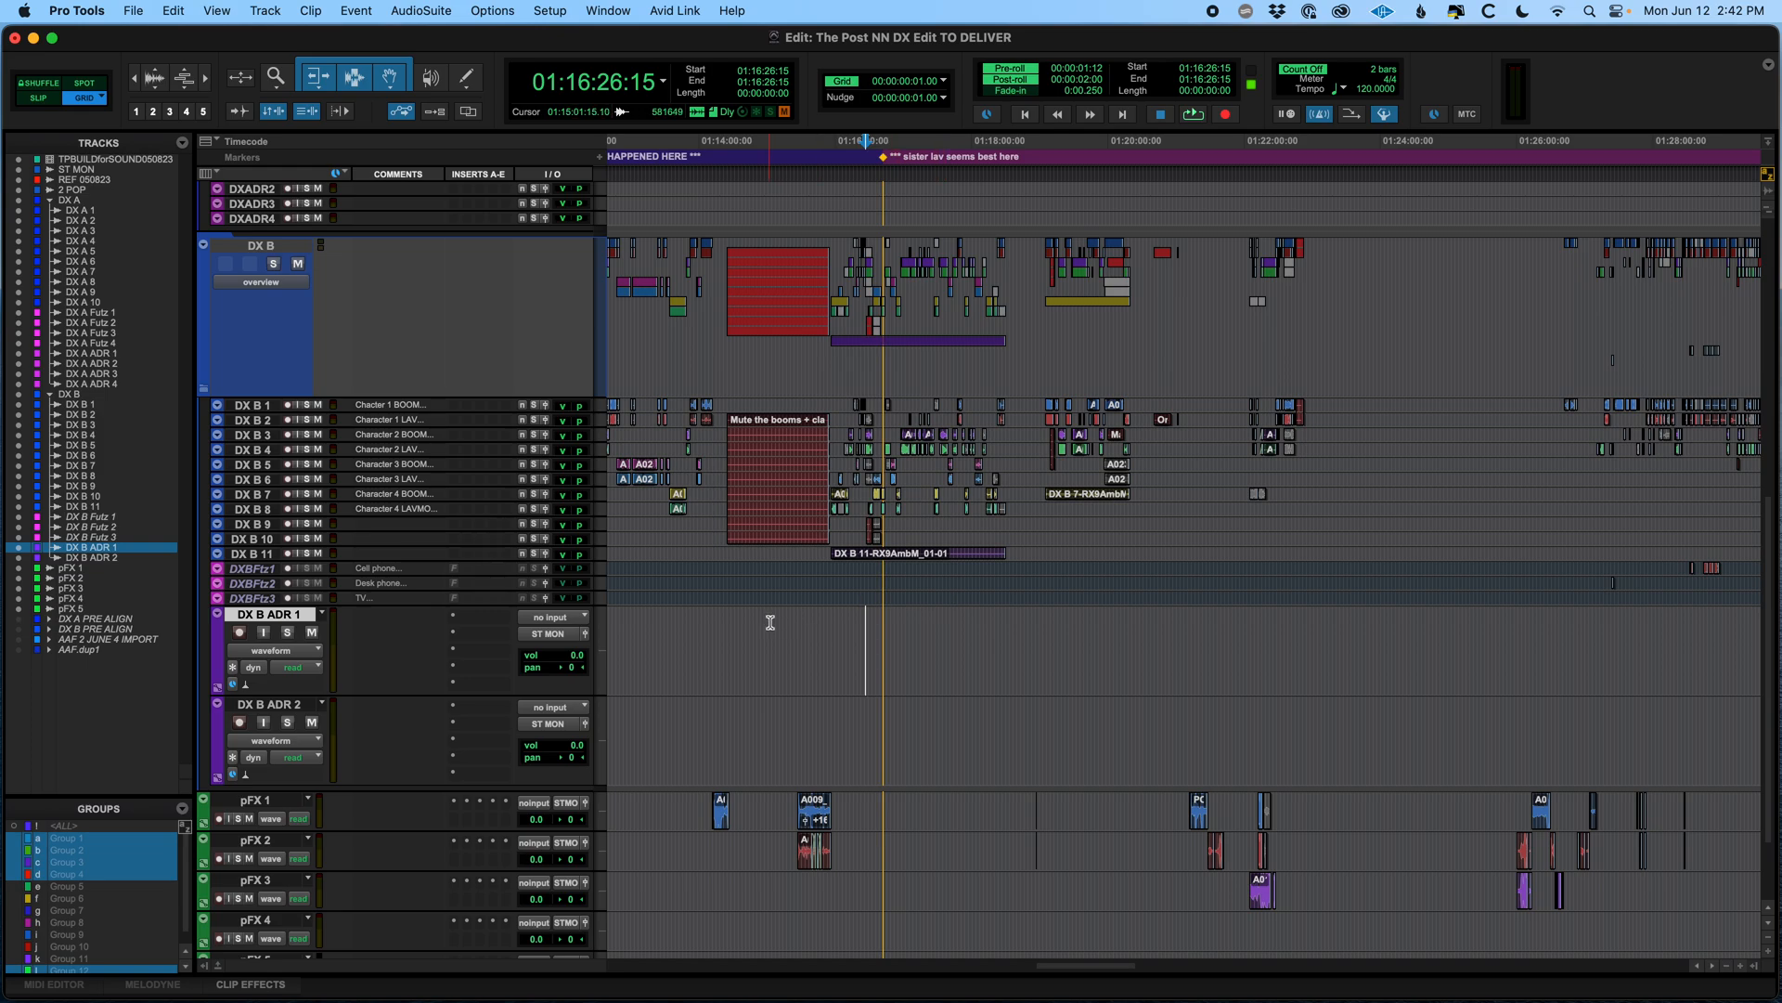
scroll(768, 617, "up", 10)
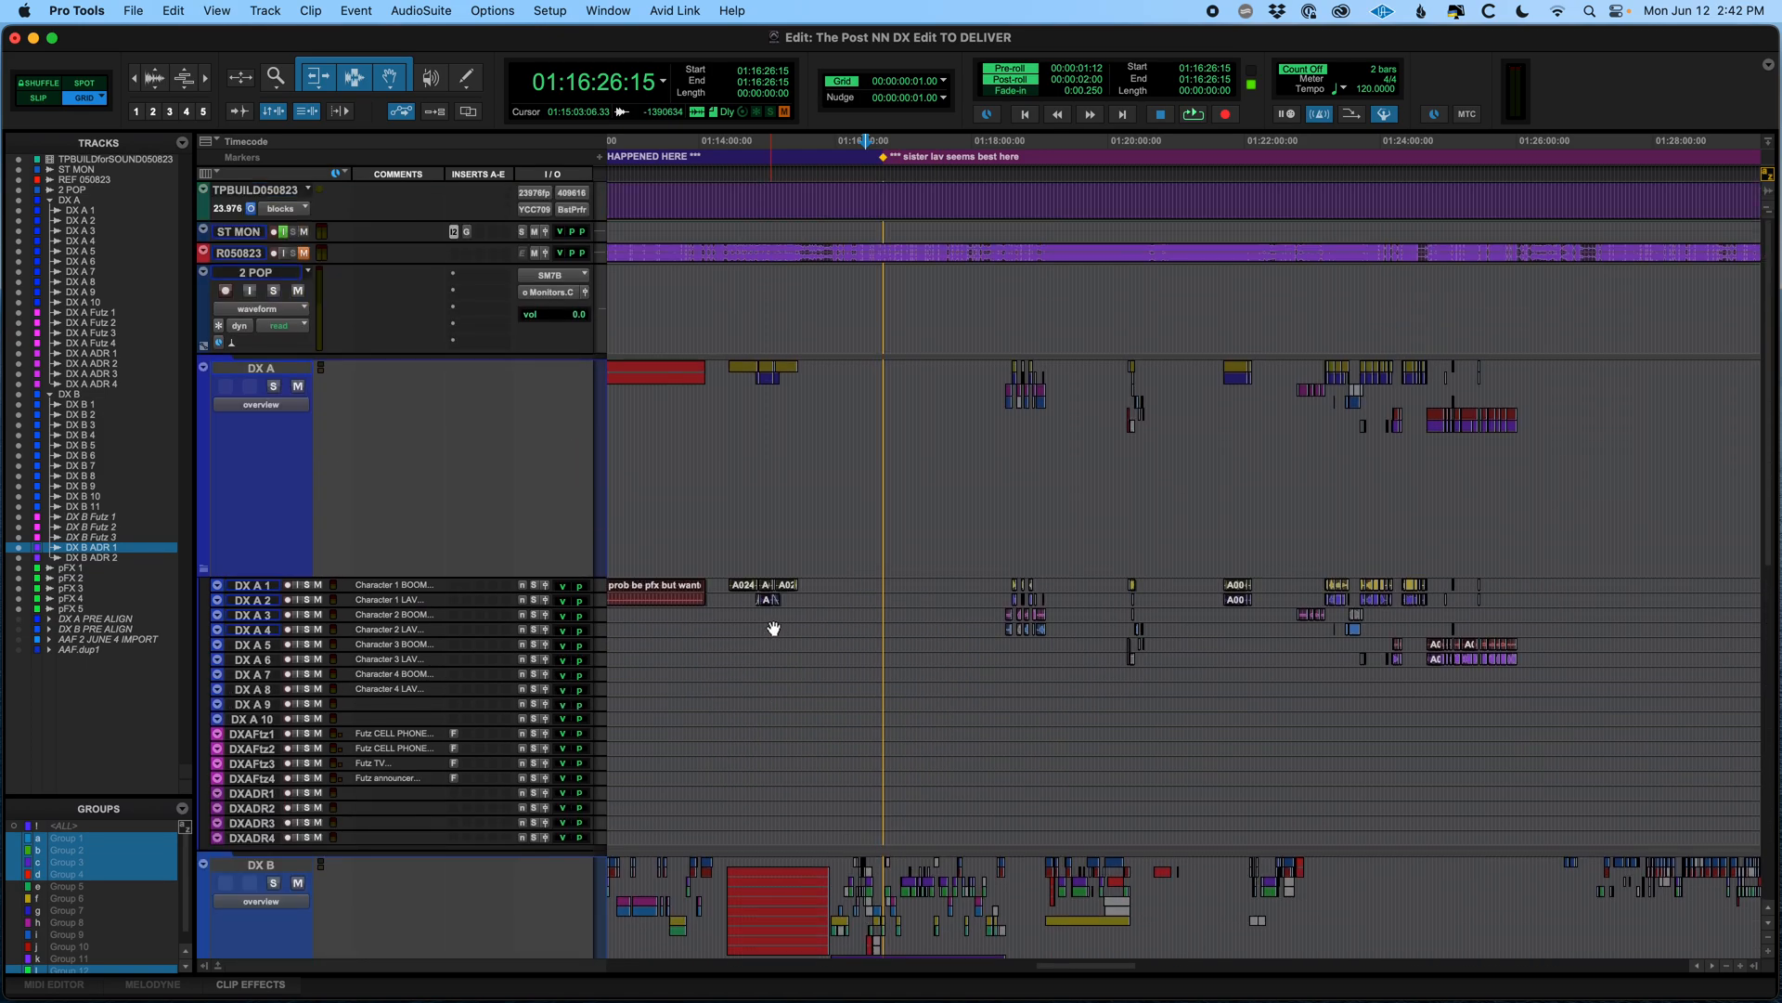
key("r")
scroll(1034, 625, "left", 10)
scroll(1034, 626, "right", 6)
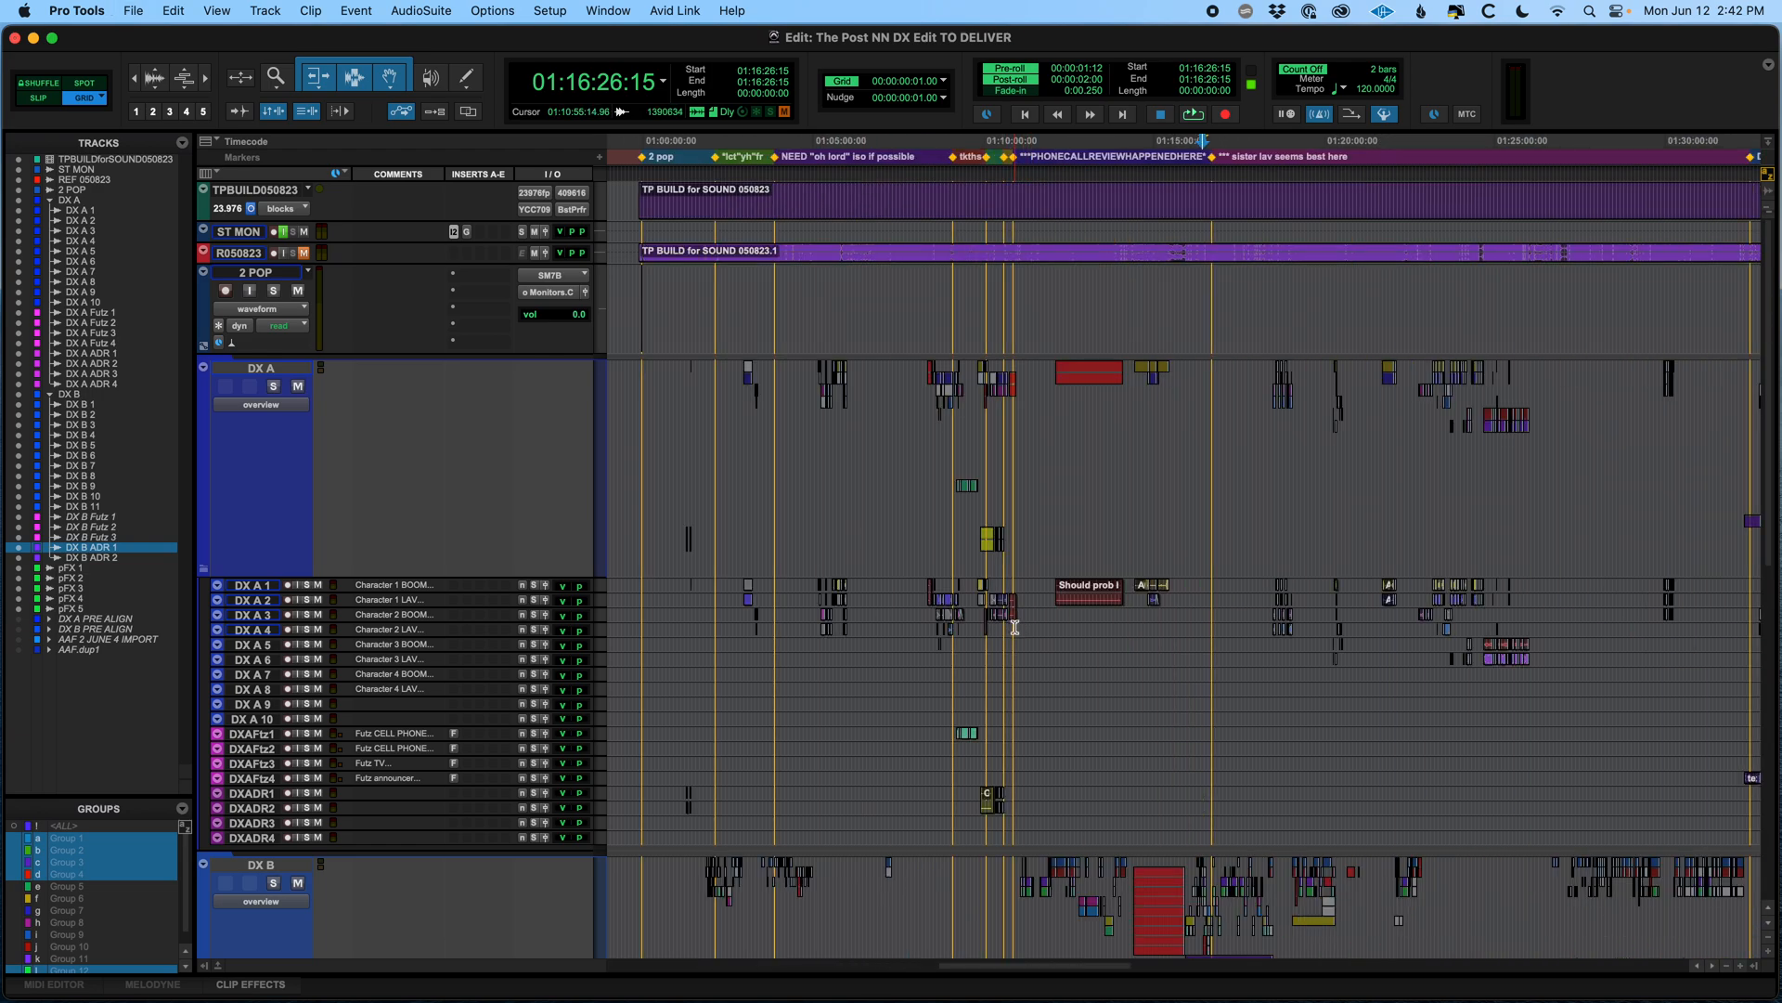
scroll(1015, 627, "down", 10)
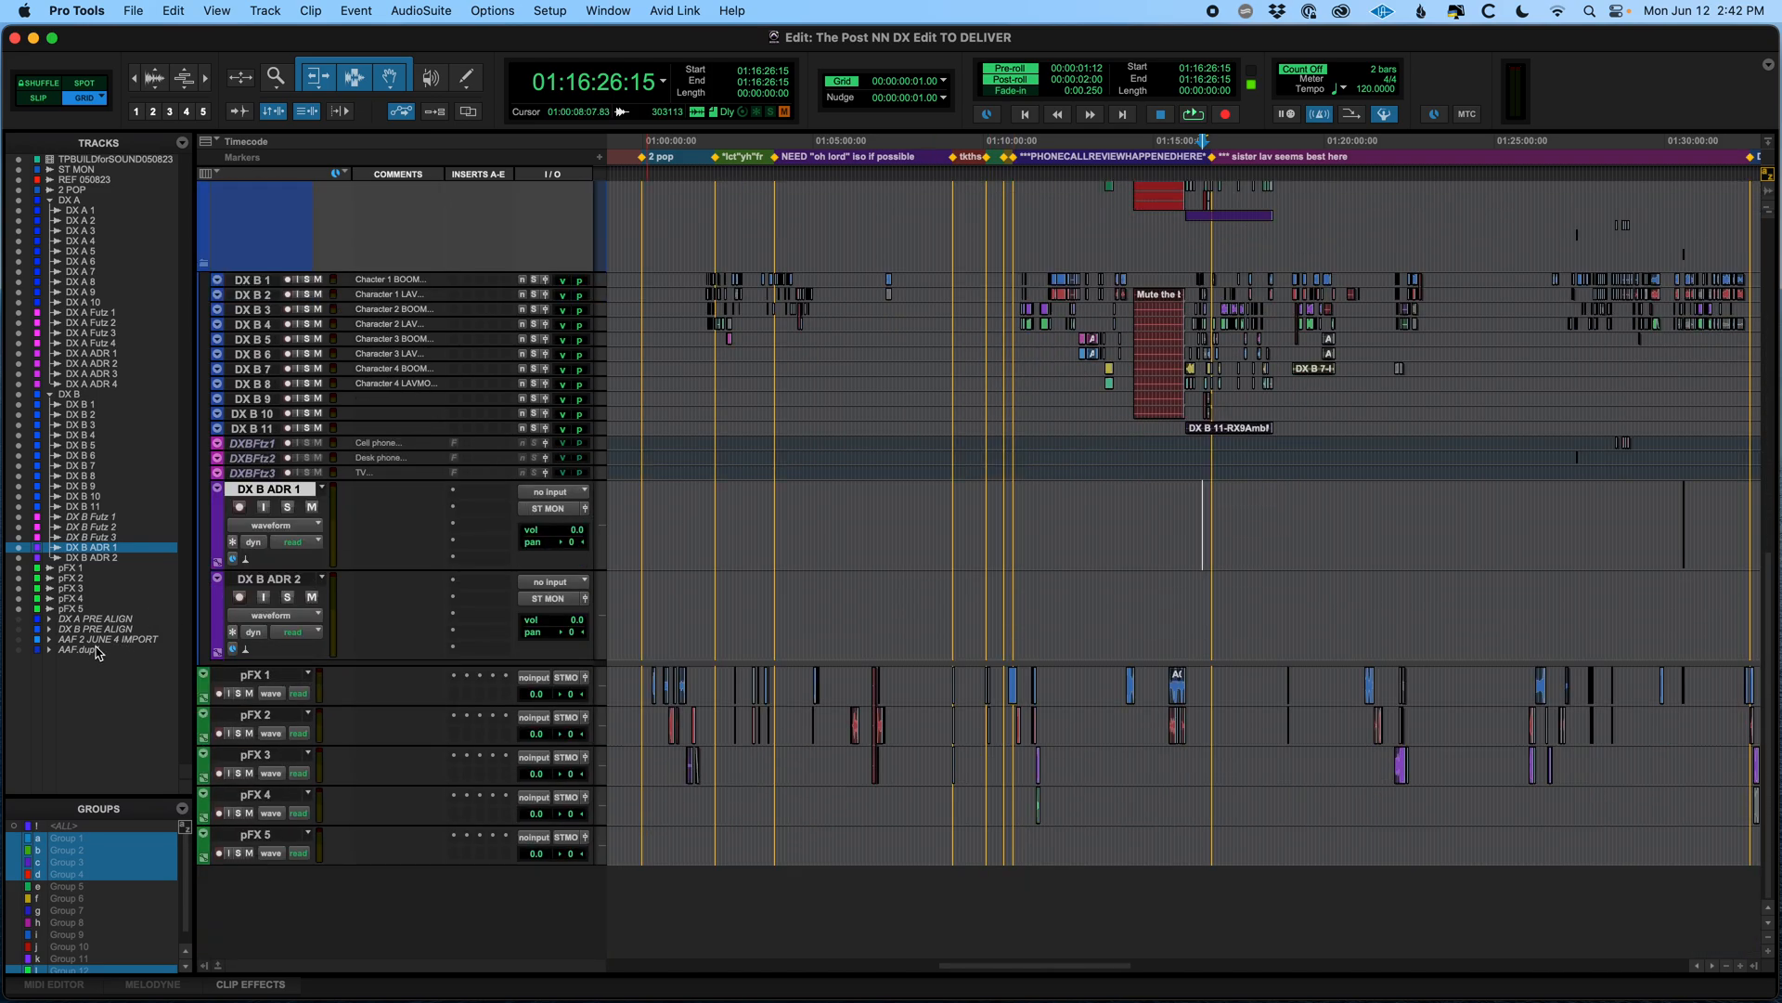
Show and expand the hidden AAF.dup1 folder track, then zoom out to inspect its audio tracks
left_click(48, 651)
left_click(49, 650)
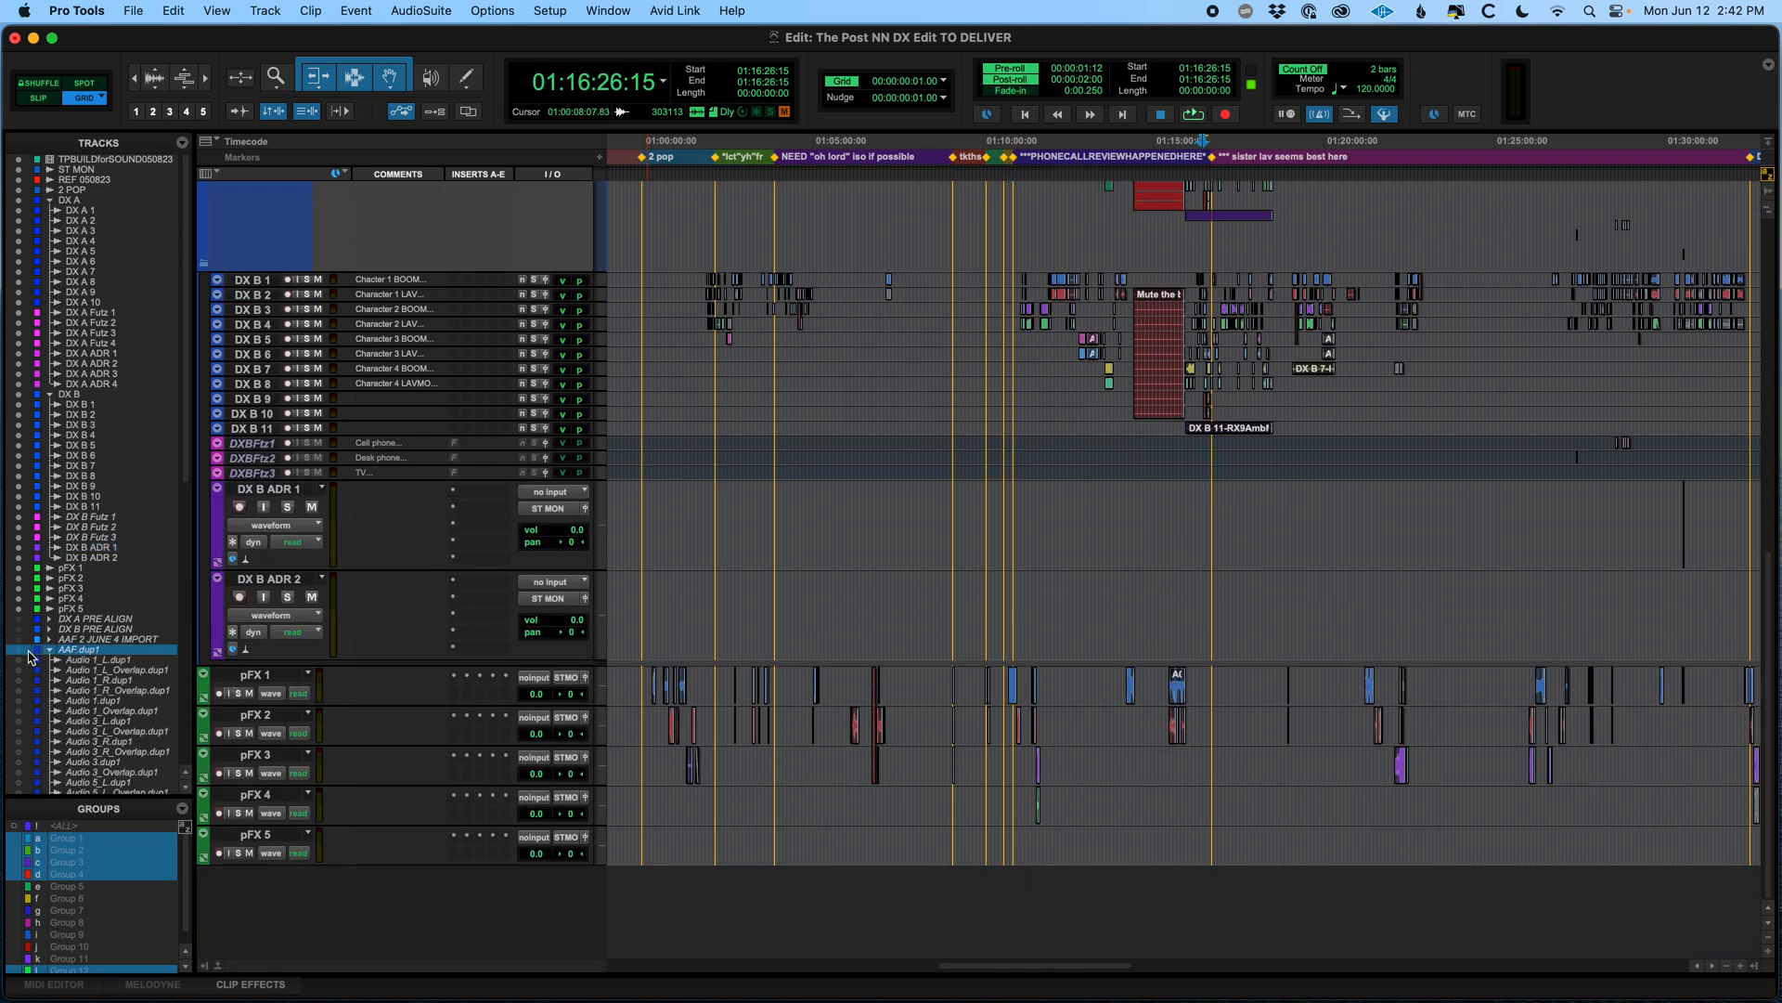
scroll(1021, 728, "down", 15)
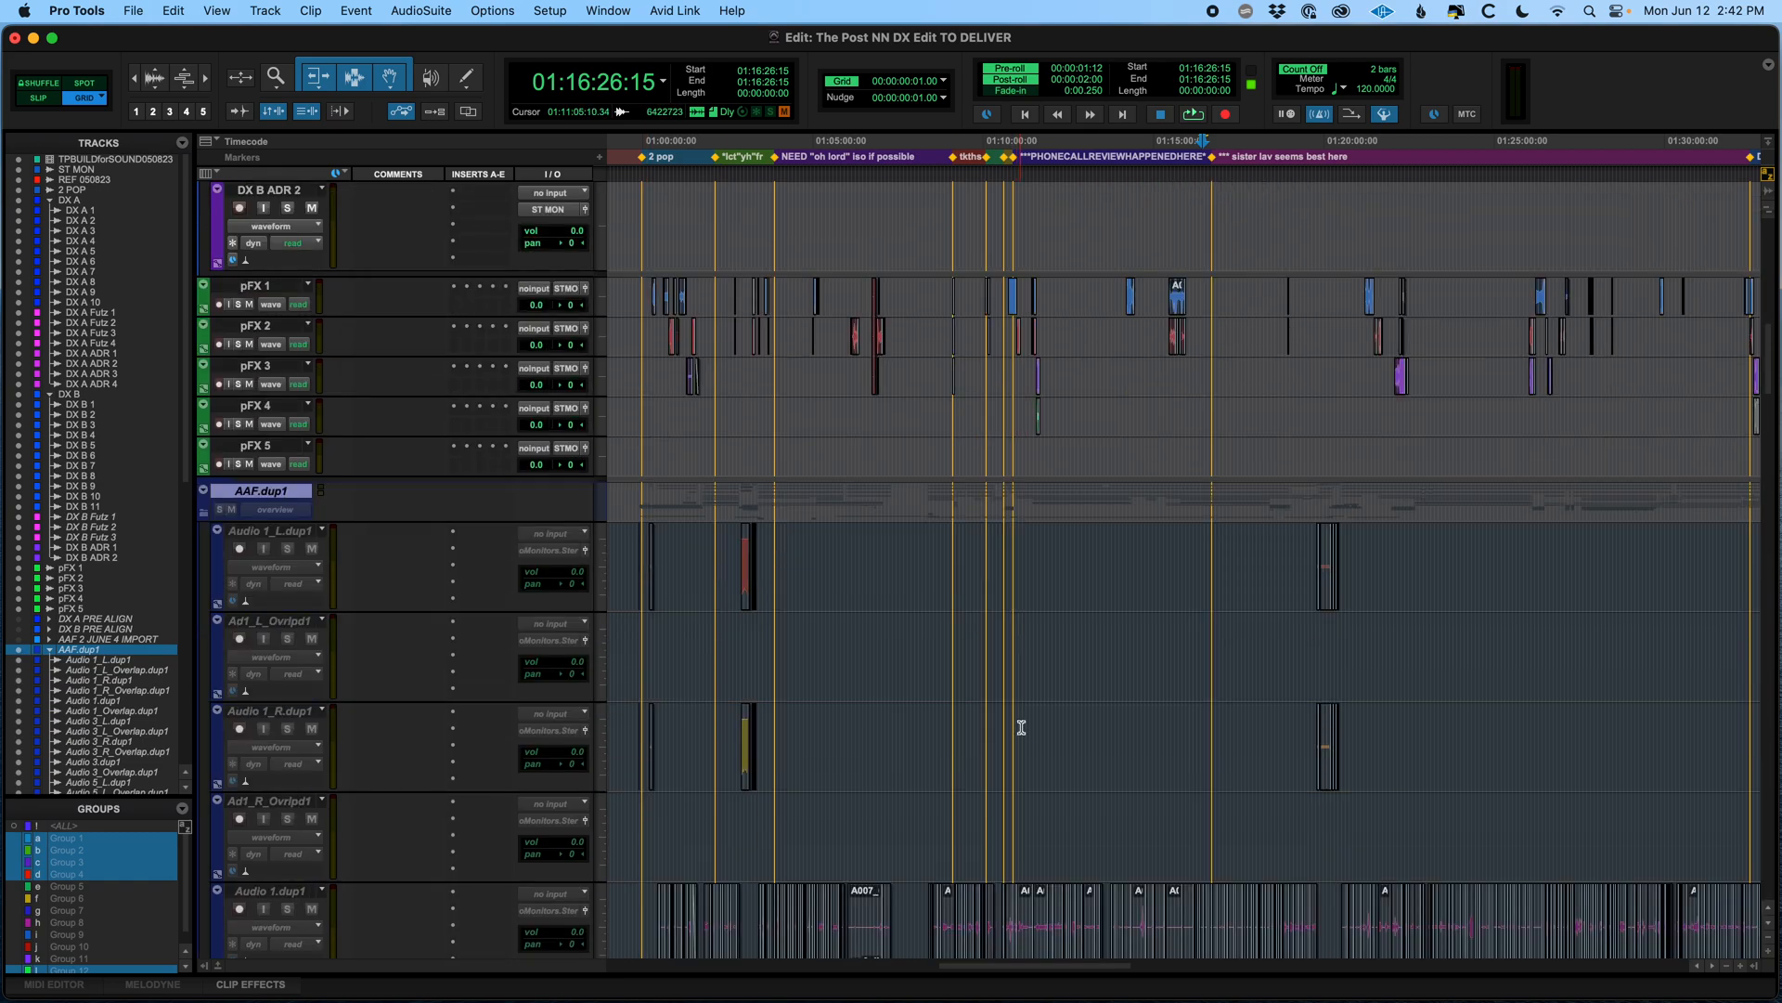
key("r")
key("r")
key("r")
scroll(1119, 692, "right", 1)
scroll(1119, 692, "left", 1)
scroll(1058, 687, "down", 10)
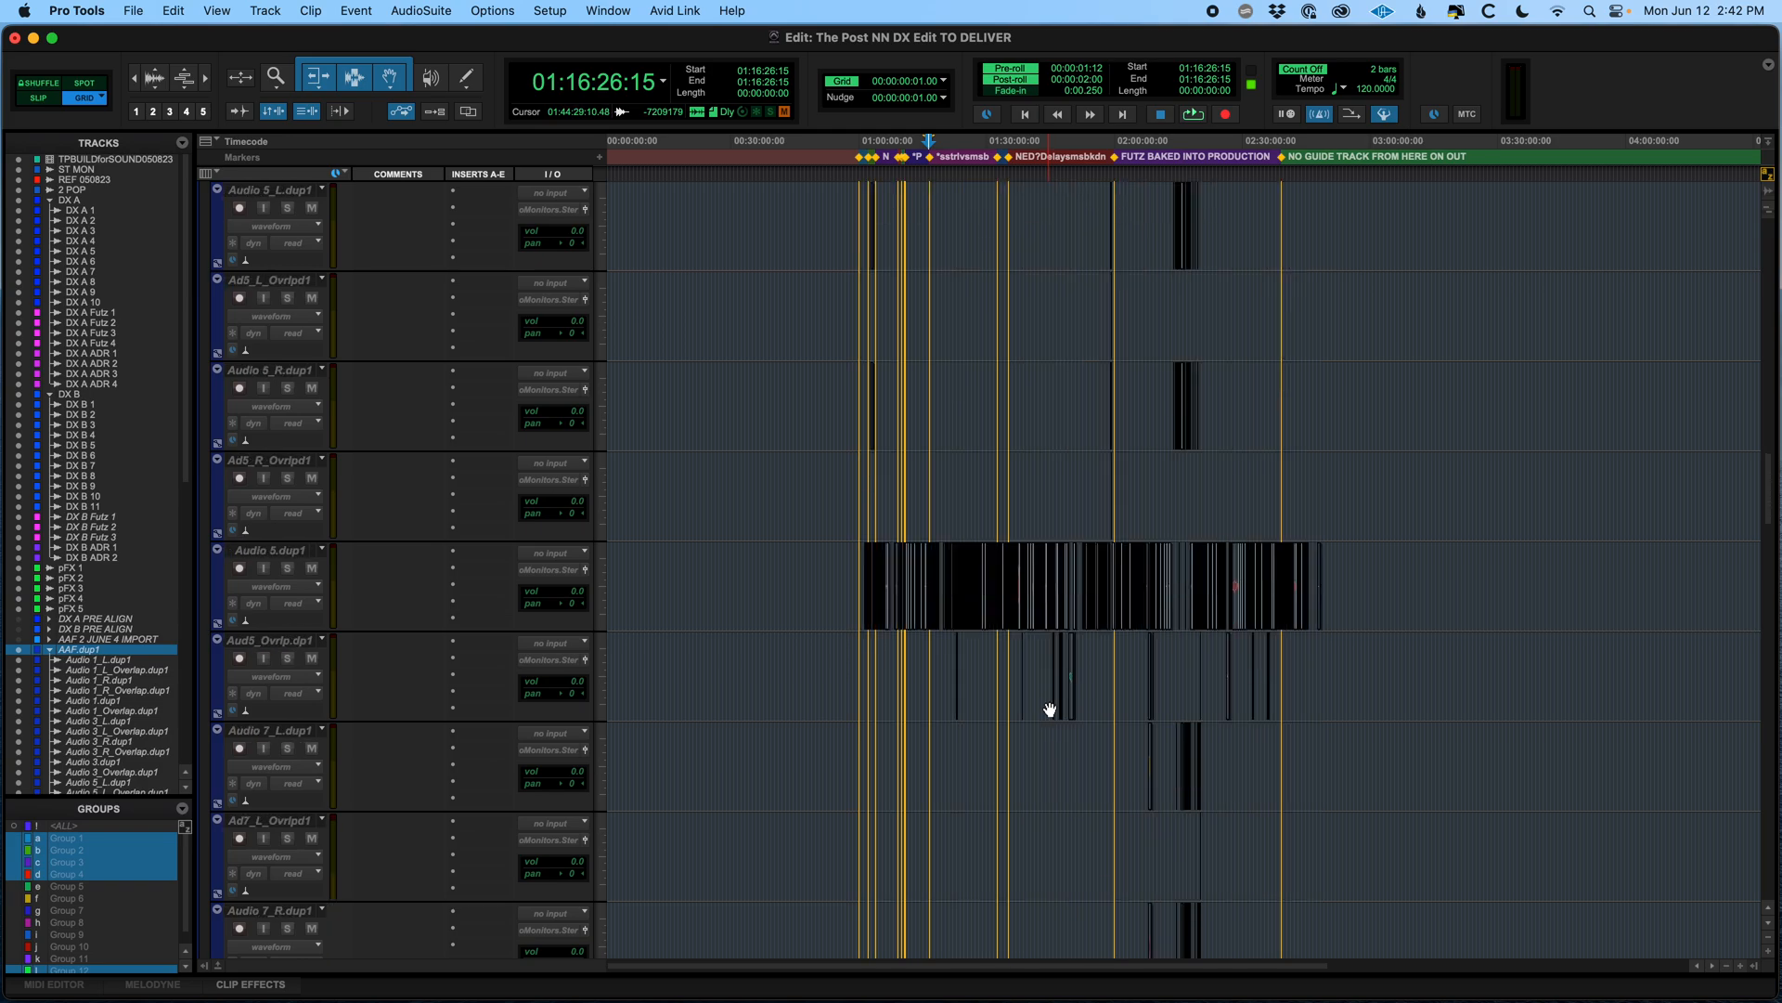
Show the hidden AAF 2 JUNE 4 IMPORT folder track and expand it in the track list
left_click(99, 640)
scroll(1046, 564, "up", 2)
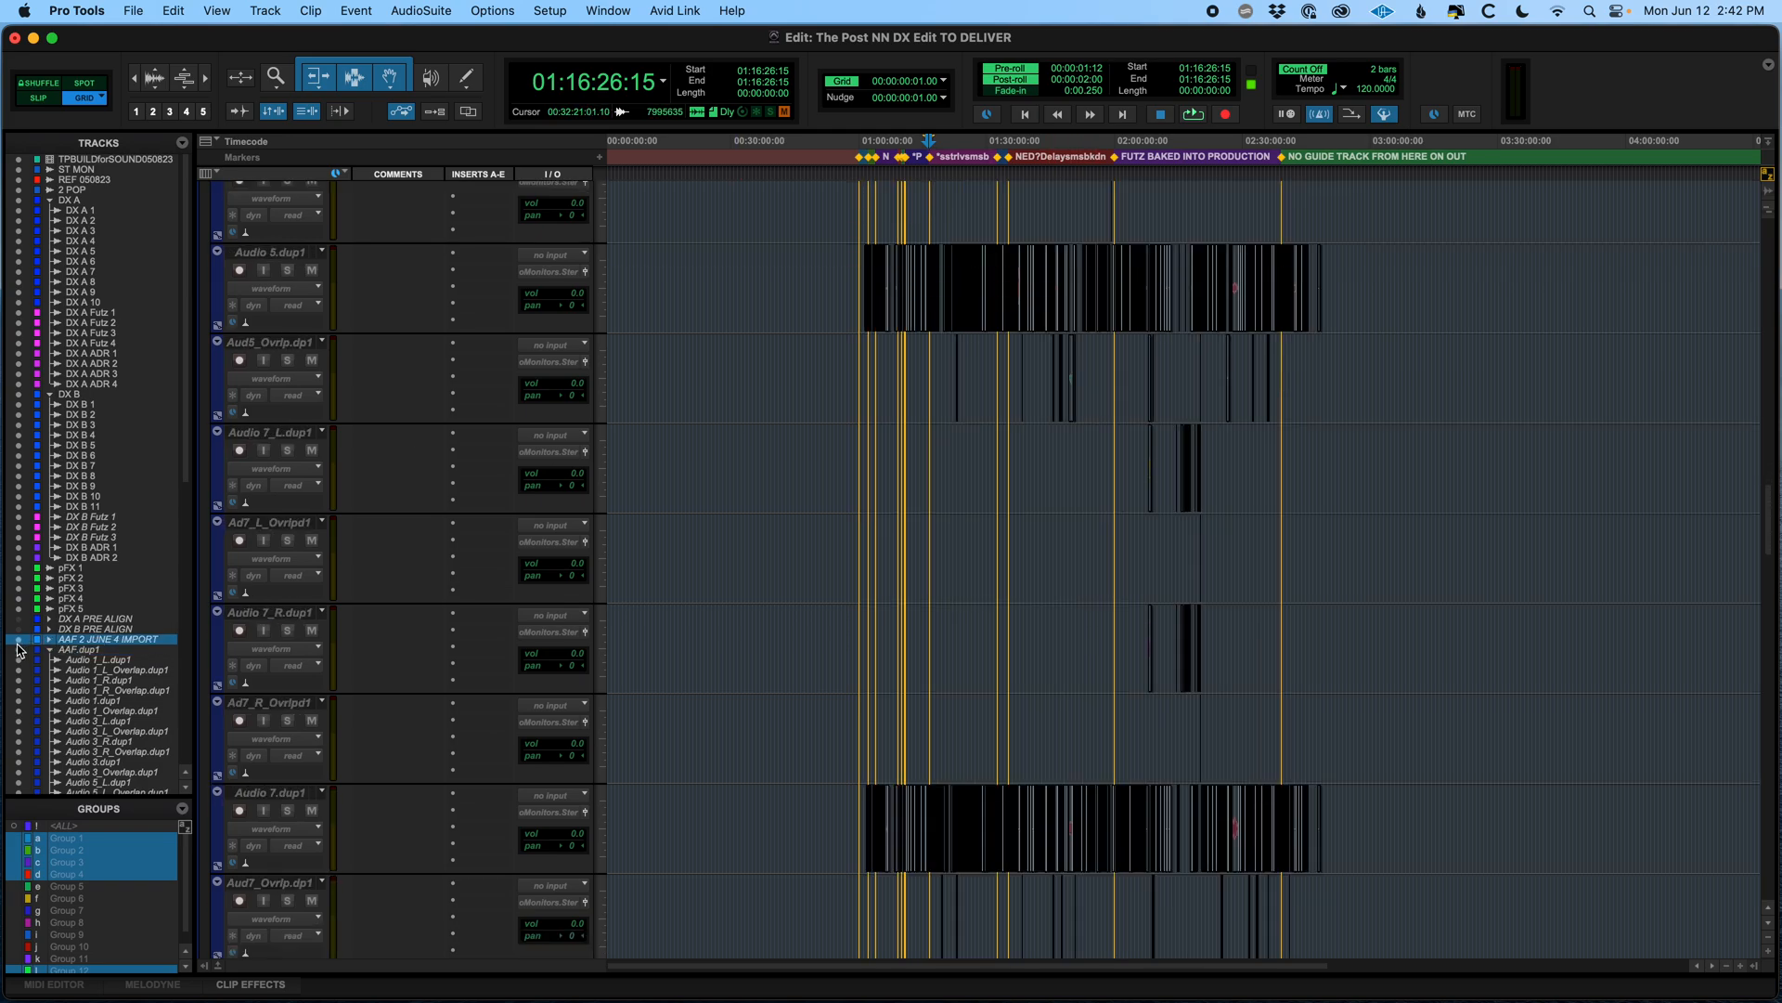
scroll(1003, 612, "up", 11)
scroll(1003, 612, "up", 3)
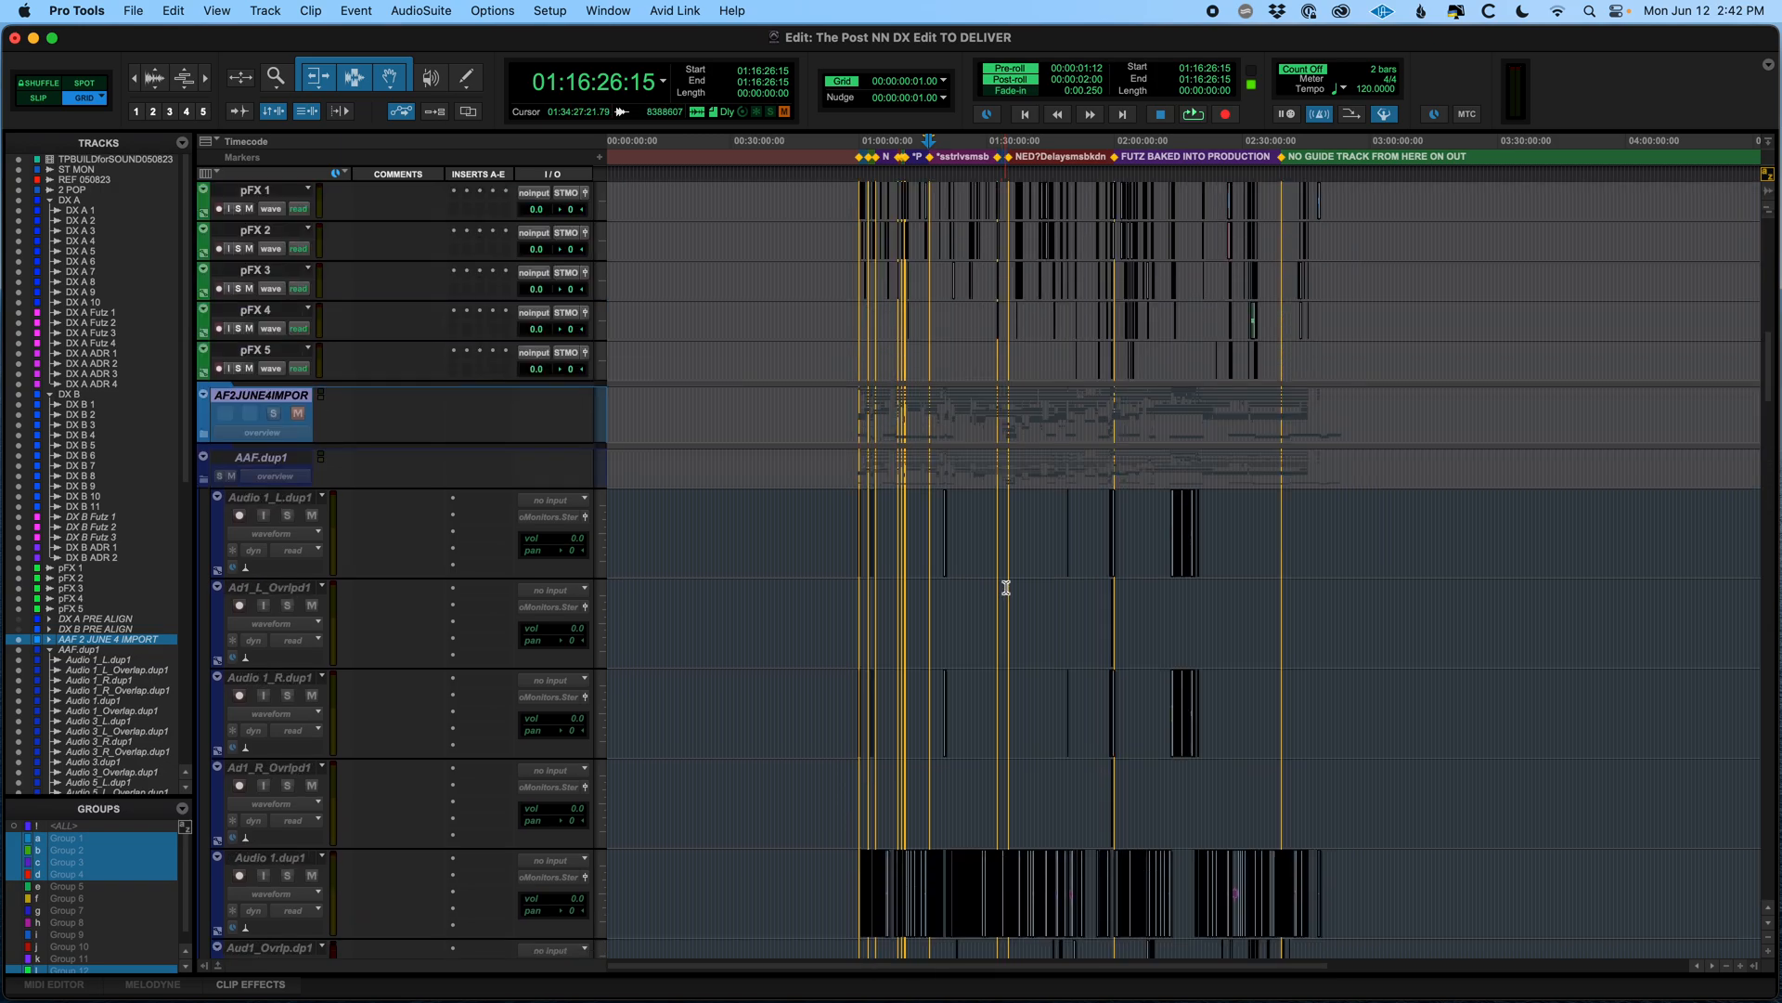
left_click(50, 640)
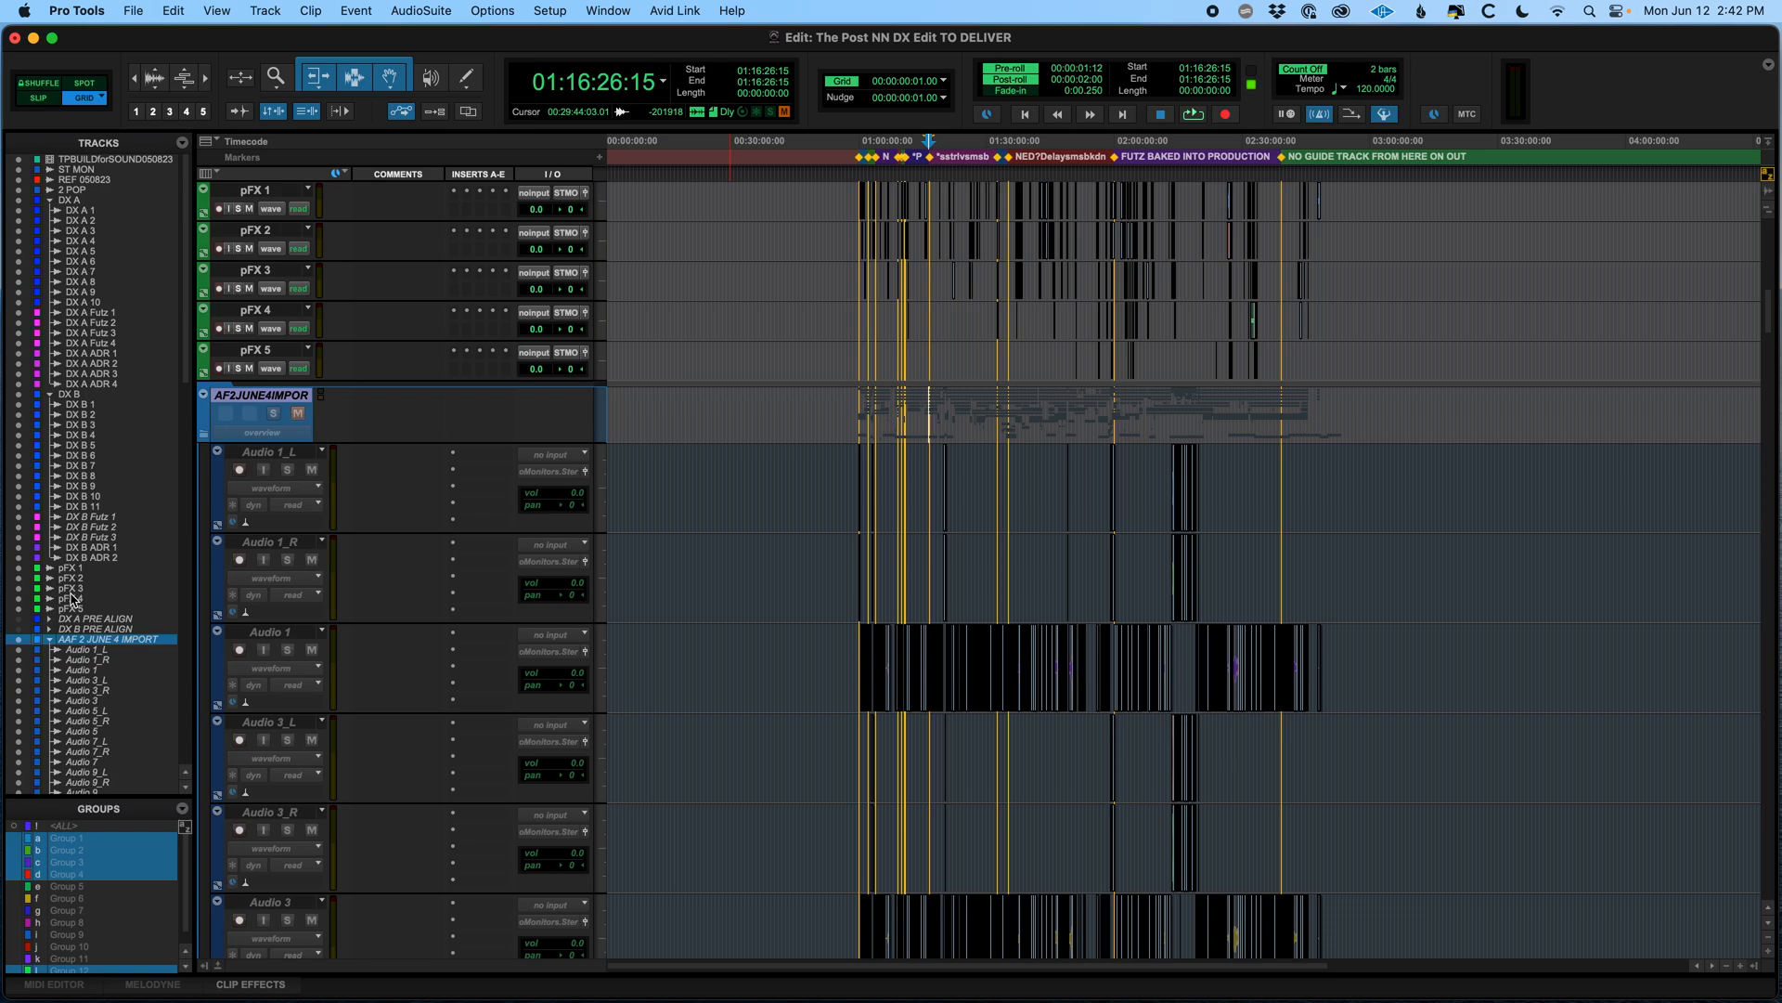
Show the hidden DX A PRE ALIGN folder track, expand its subtracks and move the cursor to the next clip
left_click(91, 618)
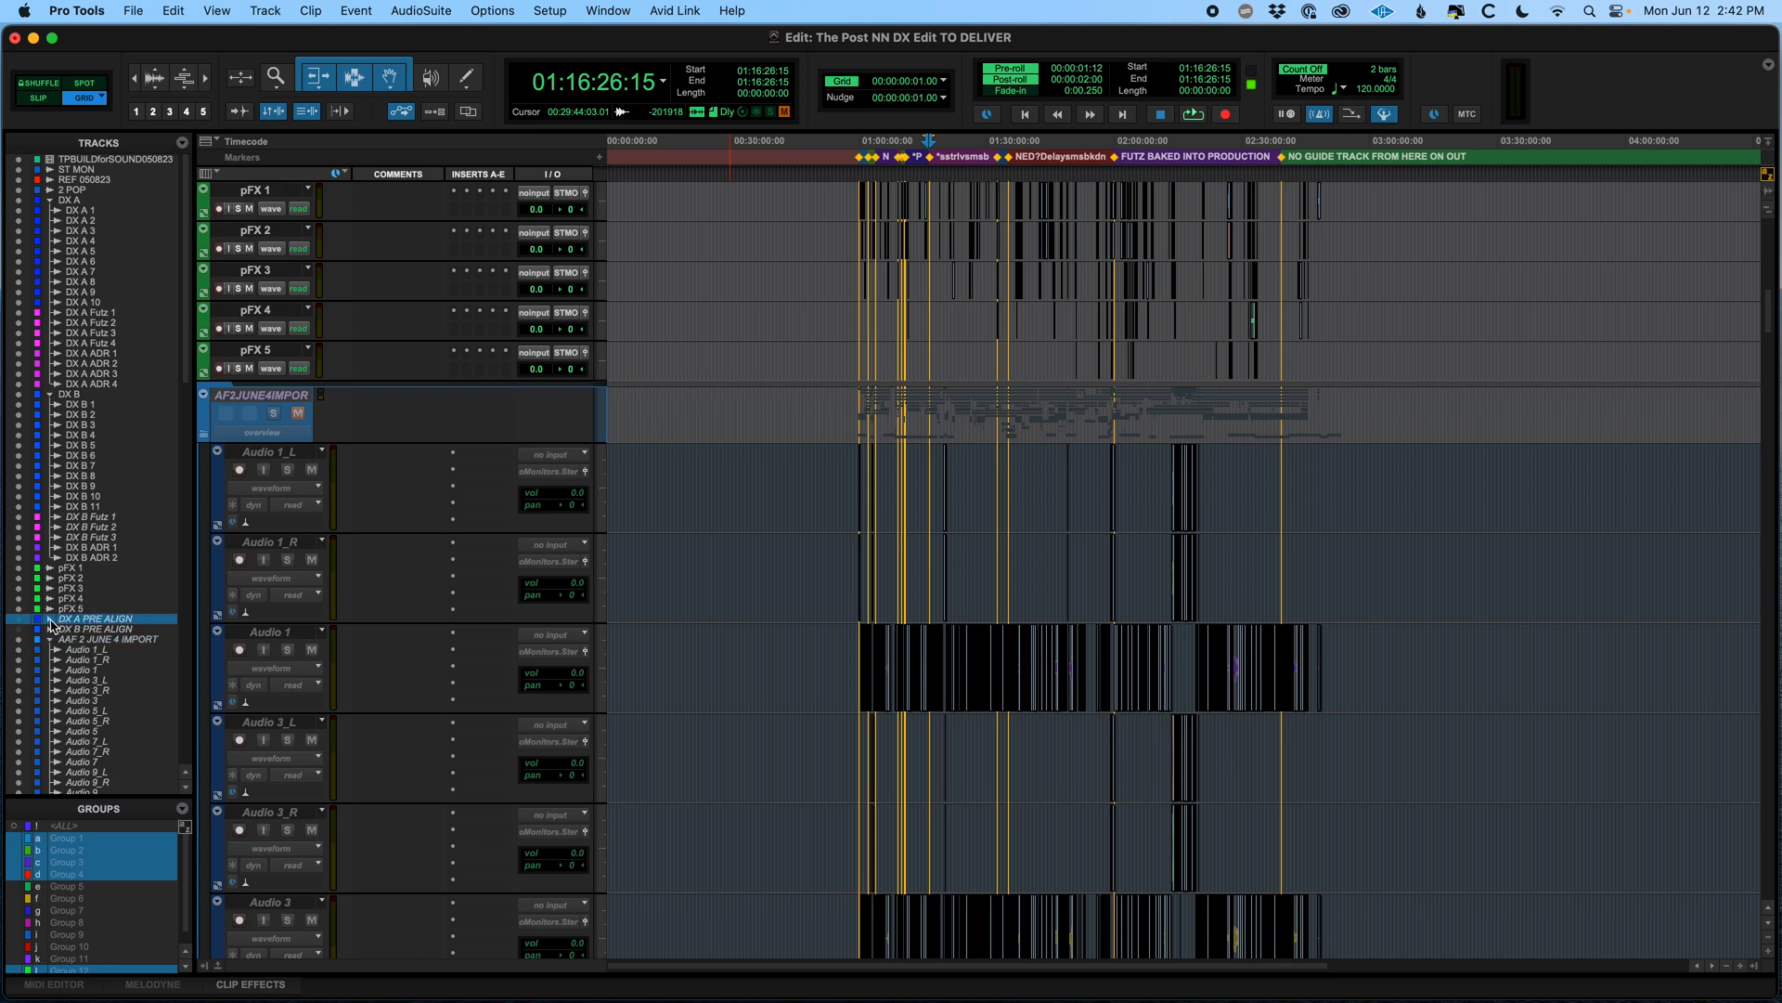
left_click(51, 619)
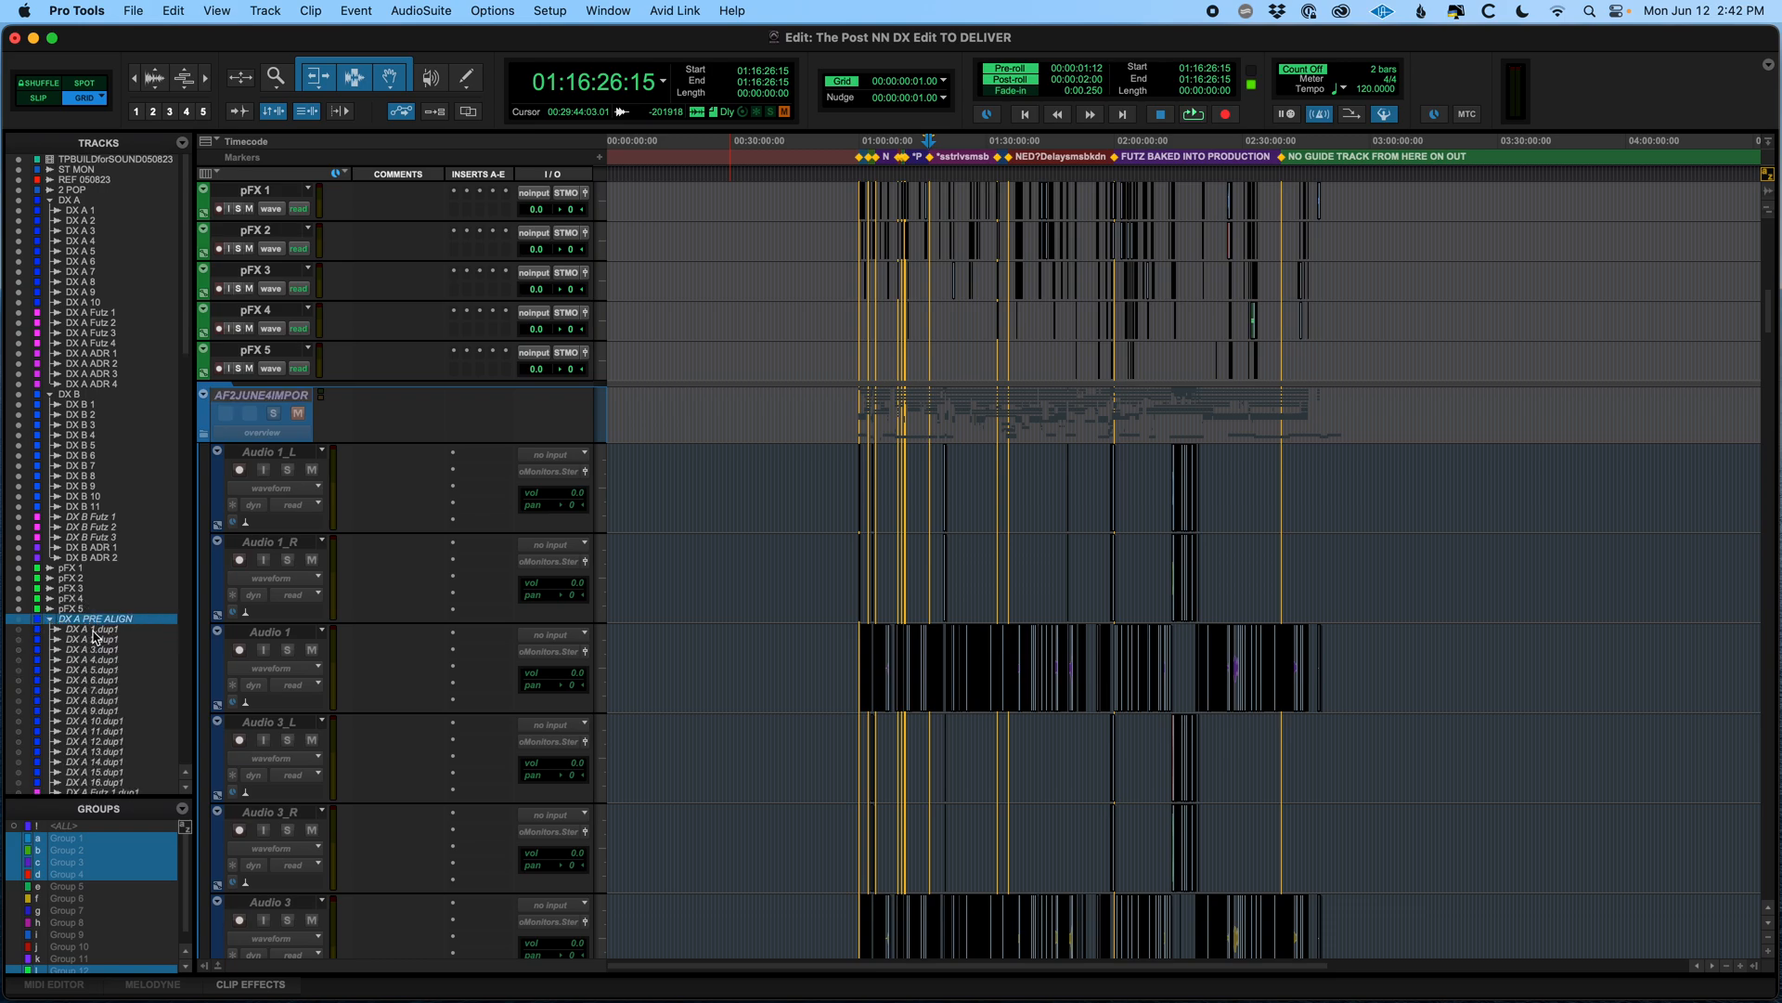
left_click(93, 629)
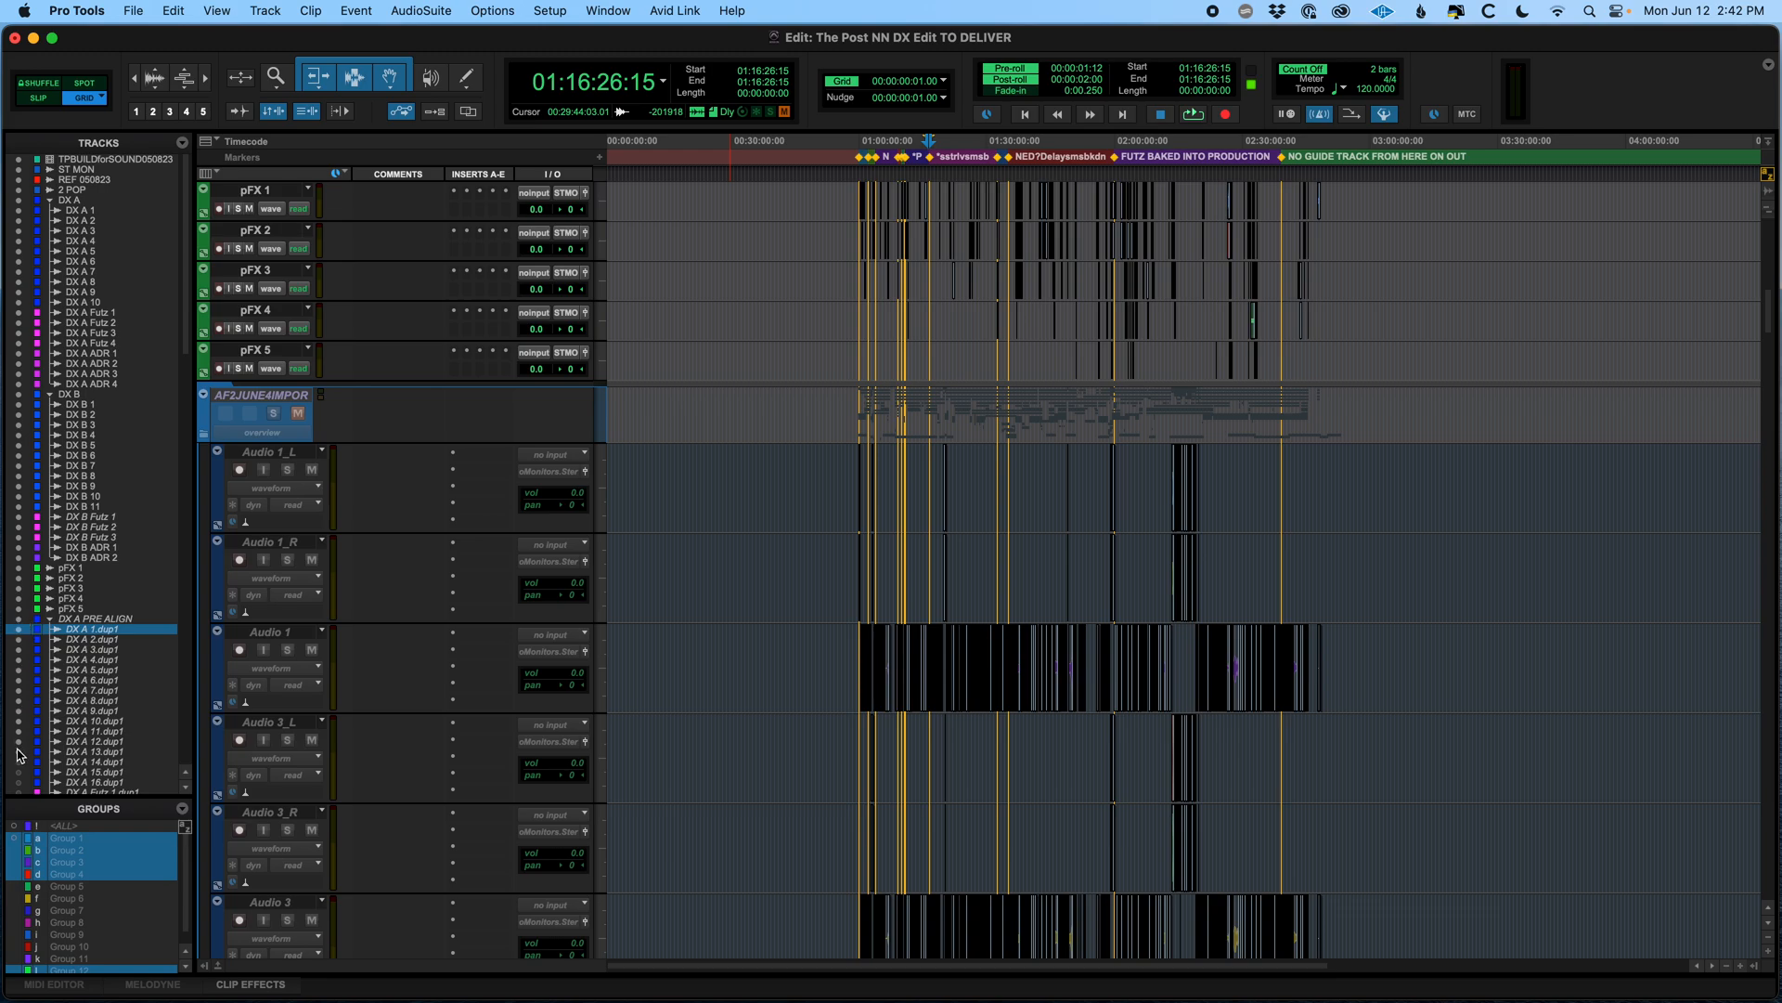
left_click(846, 405)
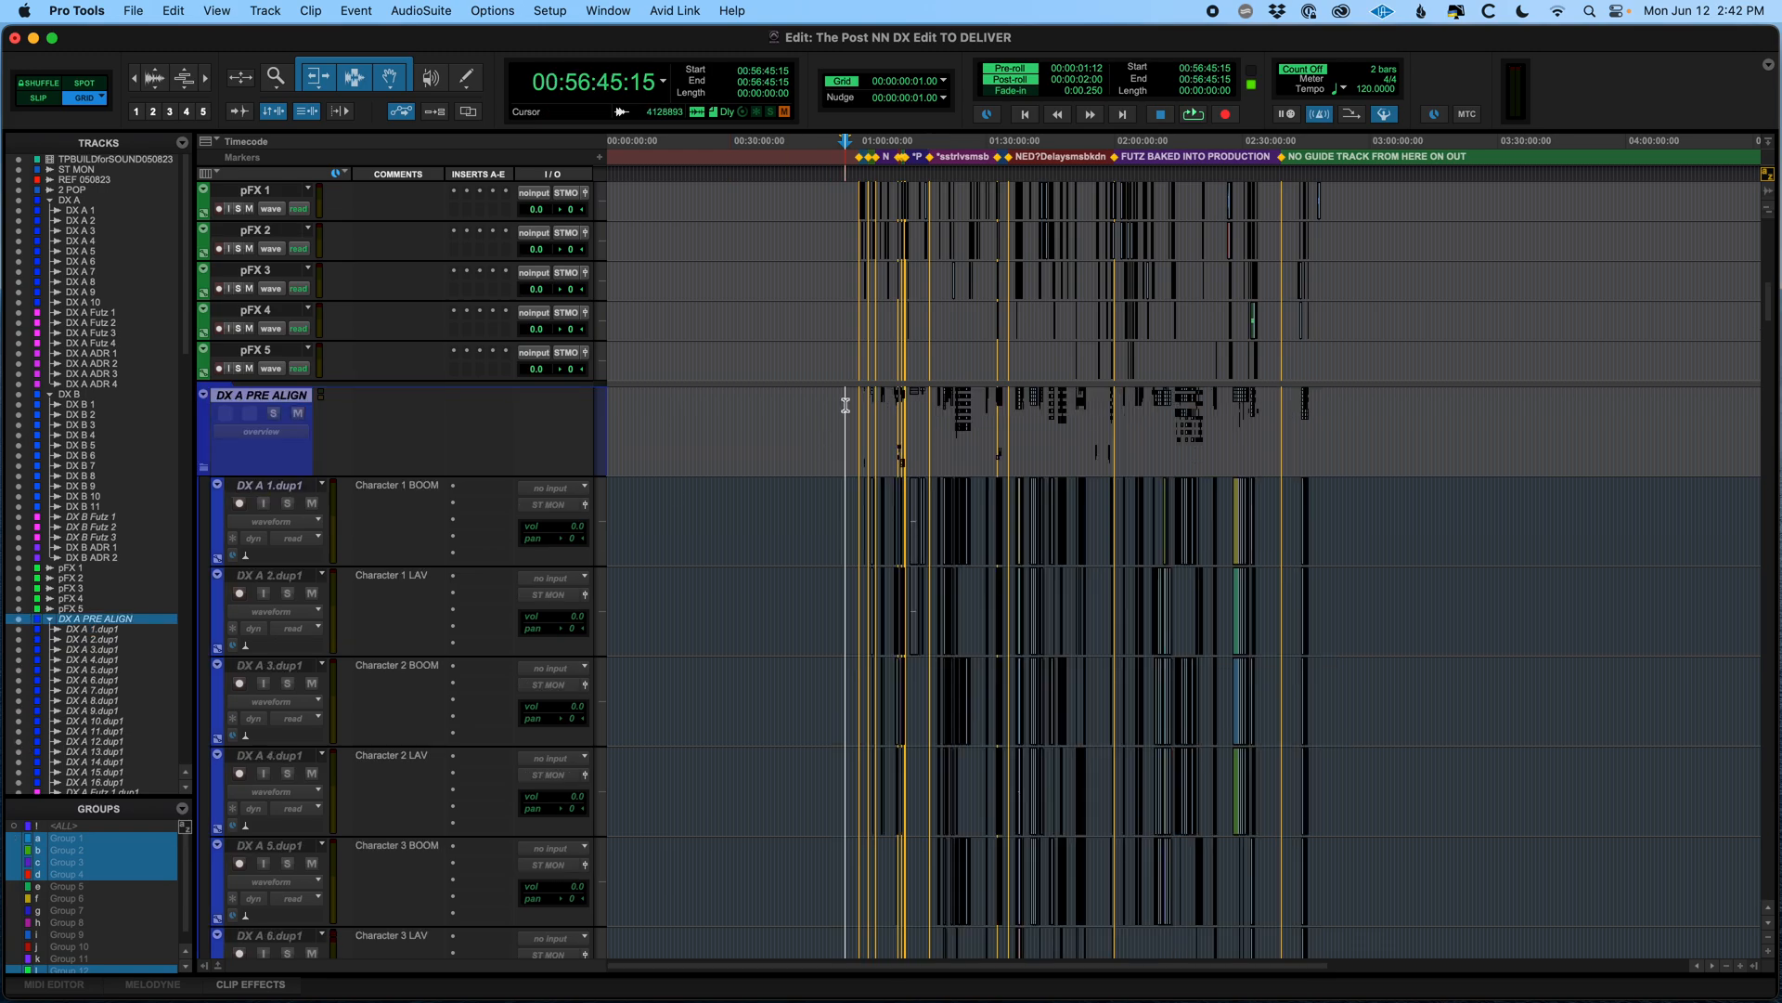
key("Tab")
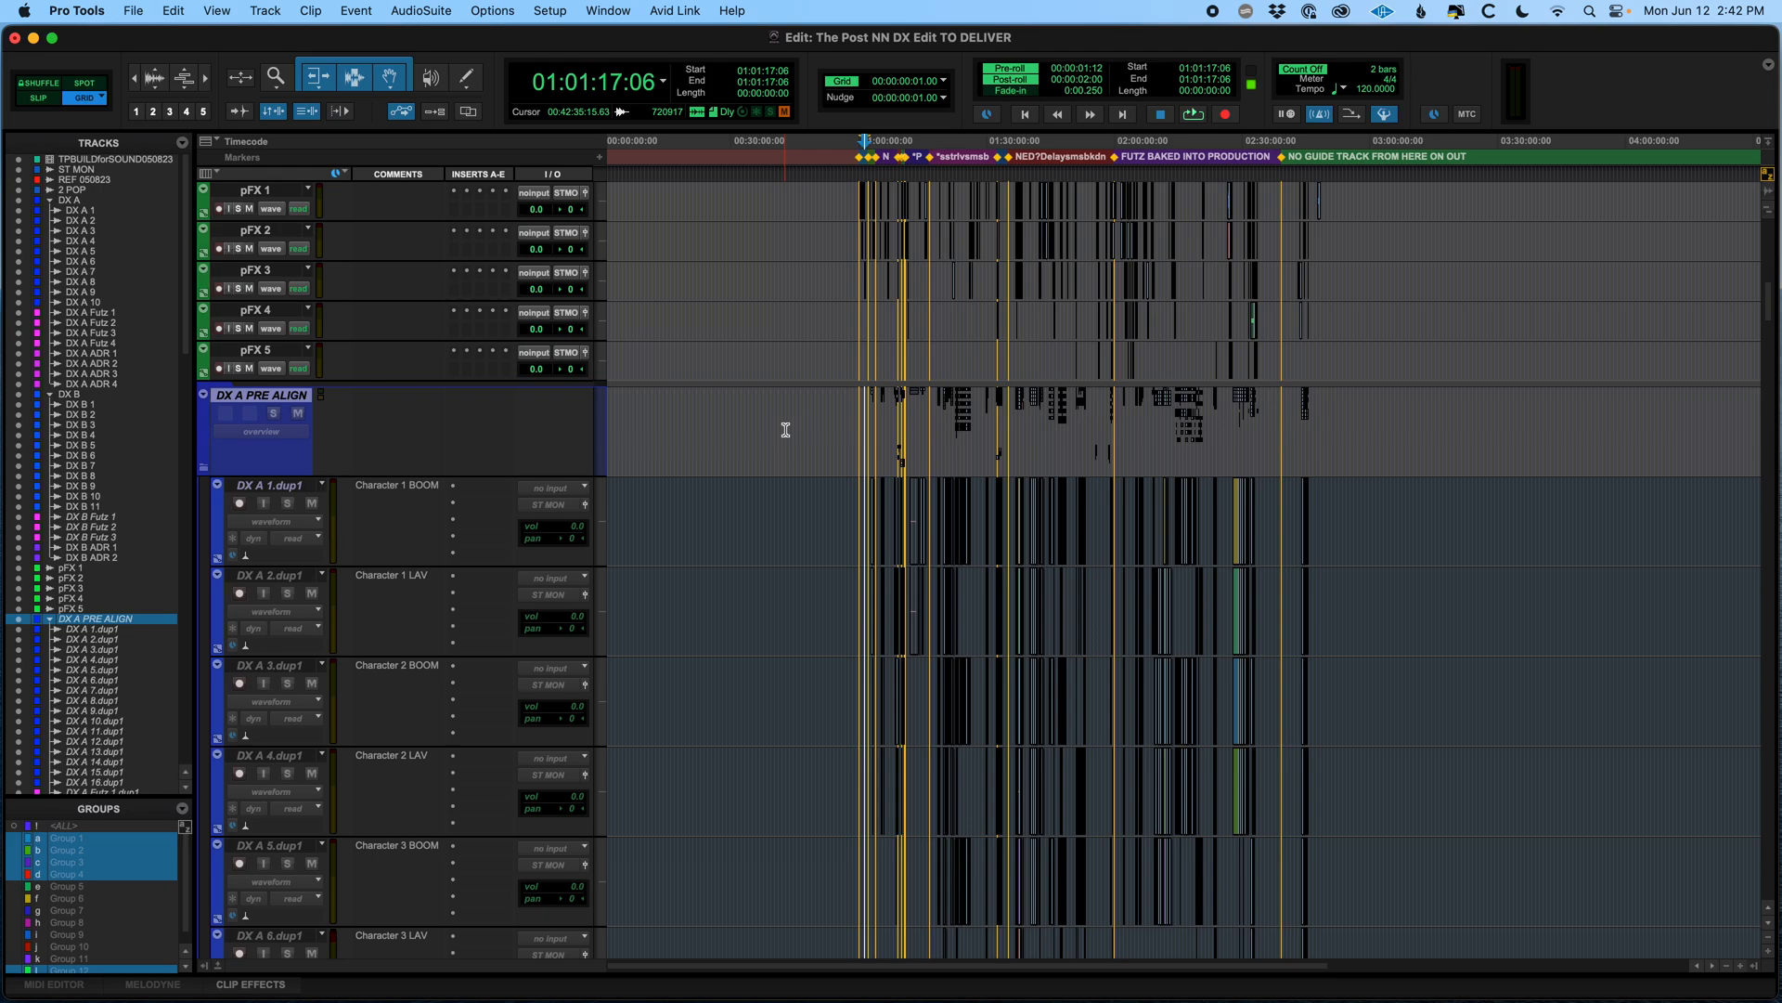
Hide the DX A PRE ALIGN folder, then select it with the AAF import and duplicate folders and delete them with all member tracks
left_click(50, 619)
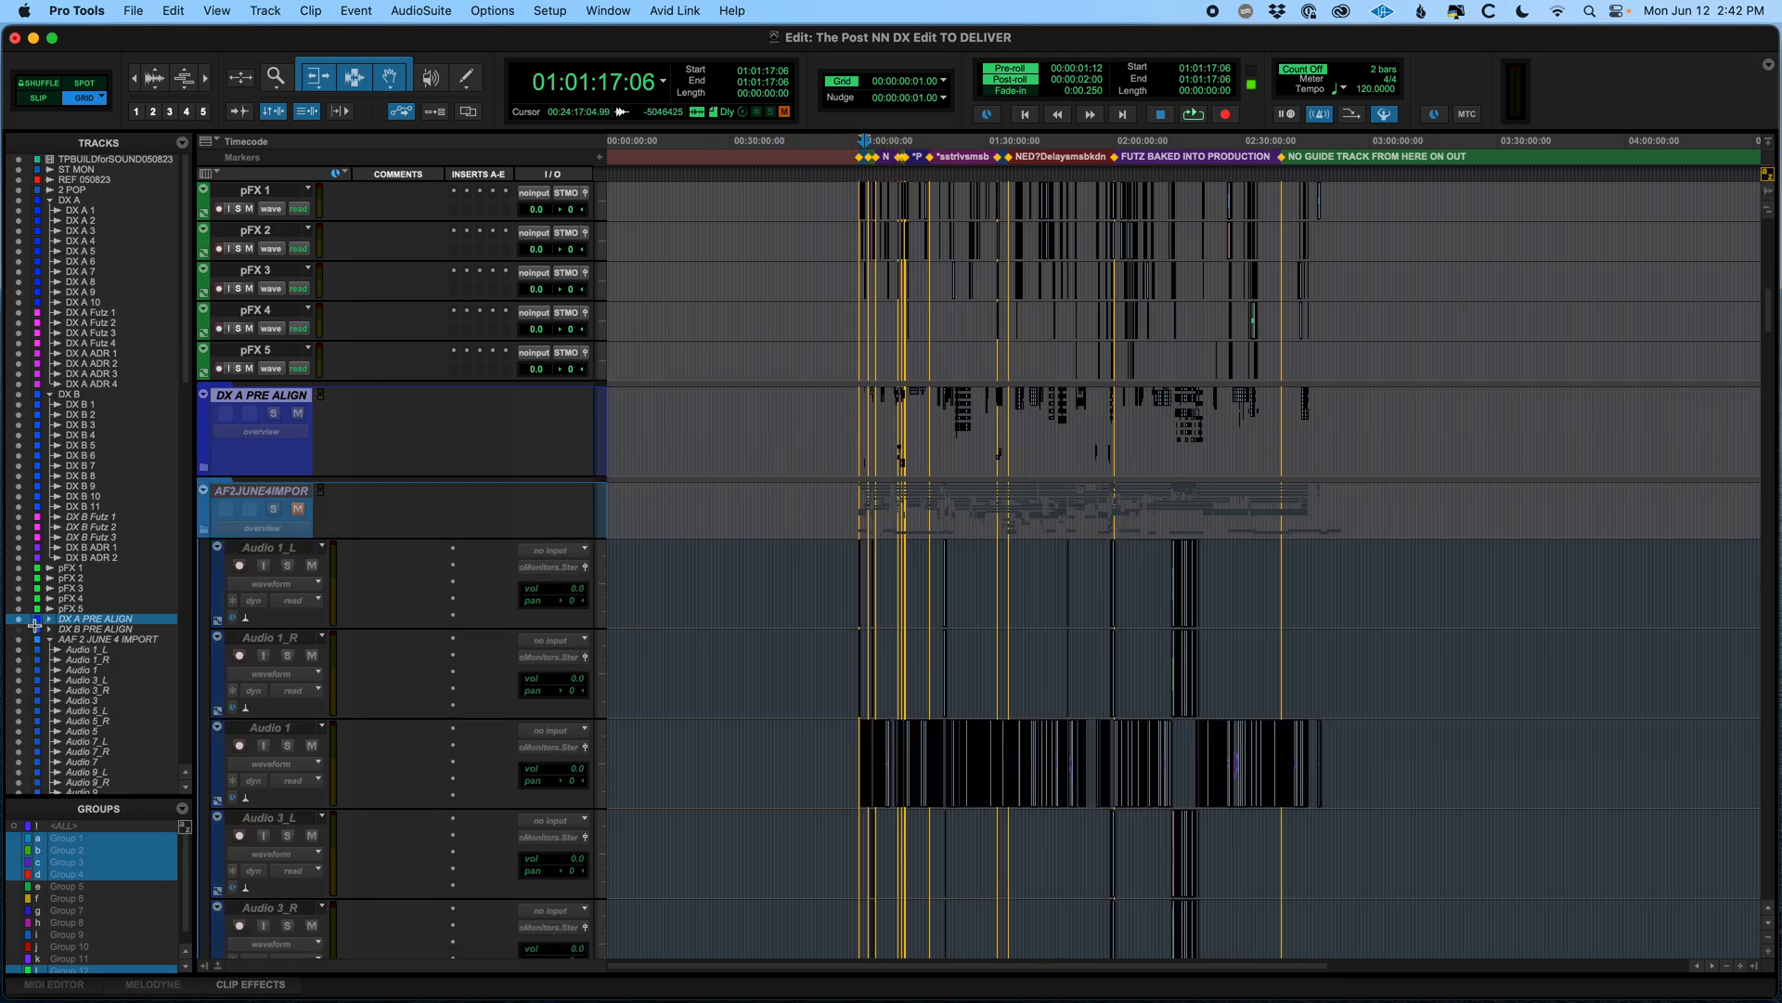
left_click(17, 619)
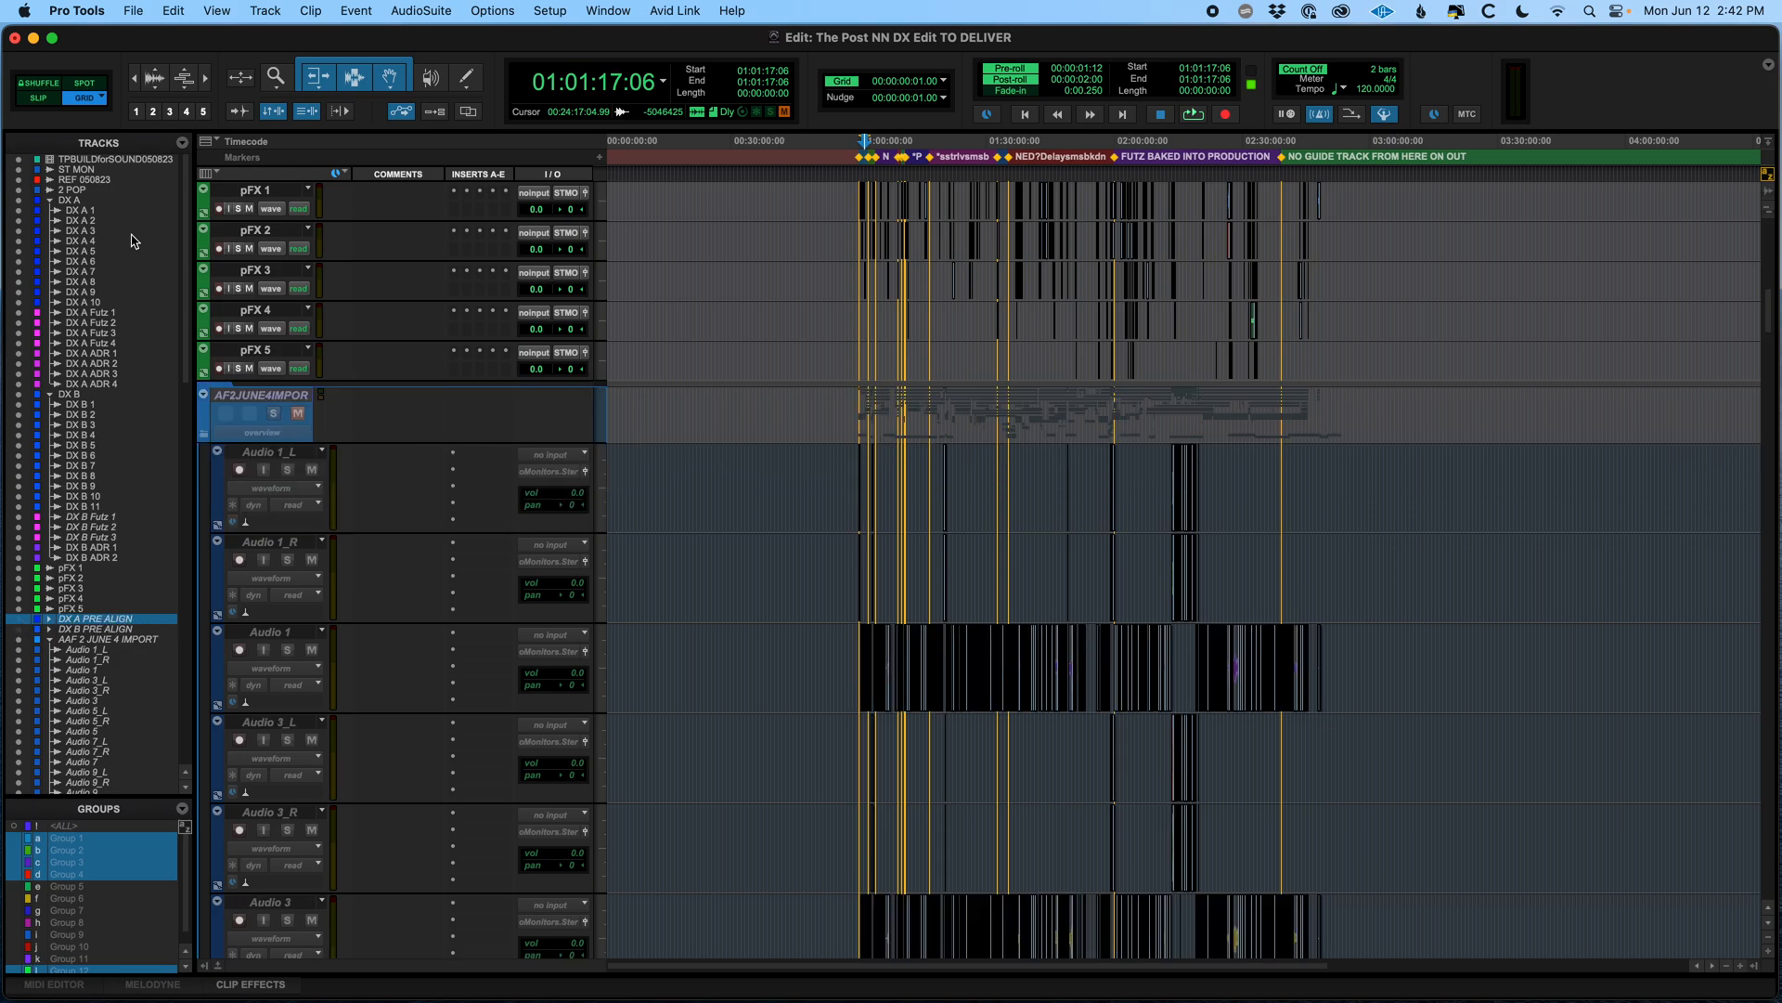
scroll(128, 495, "down", 15)
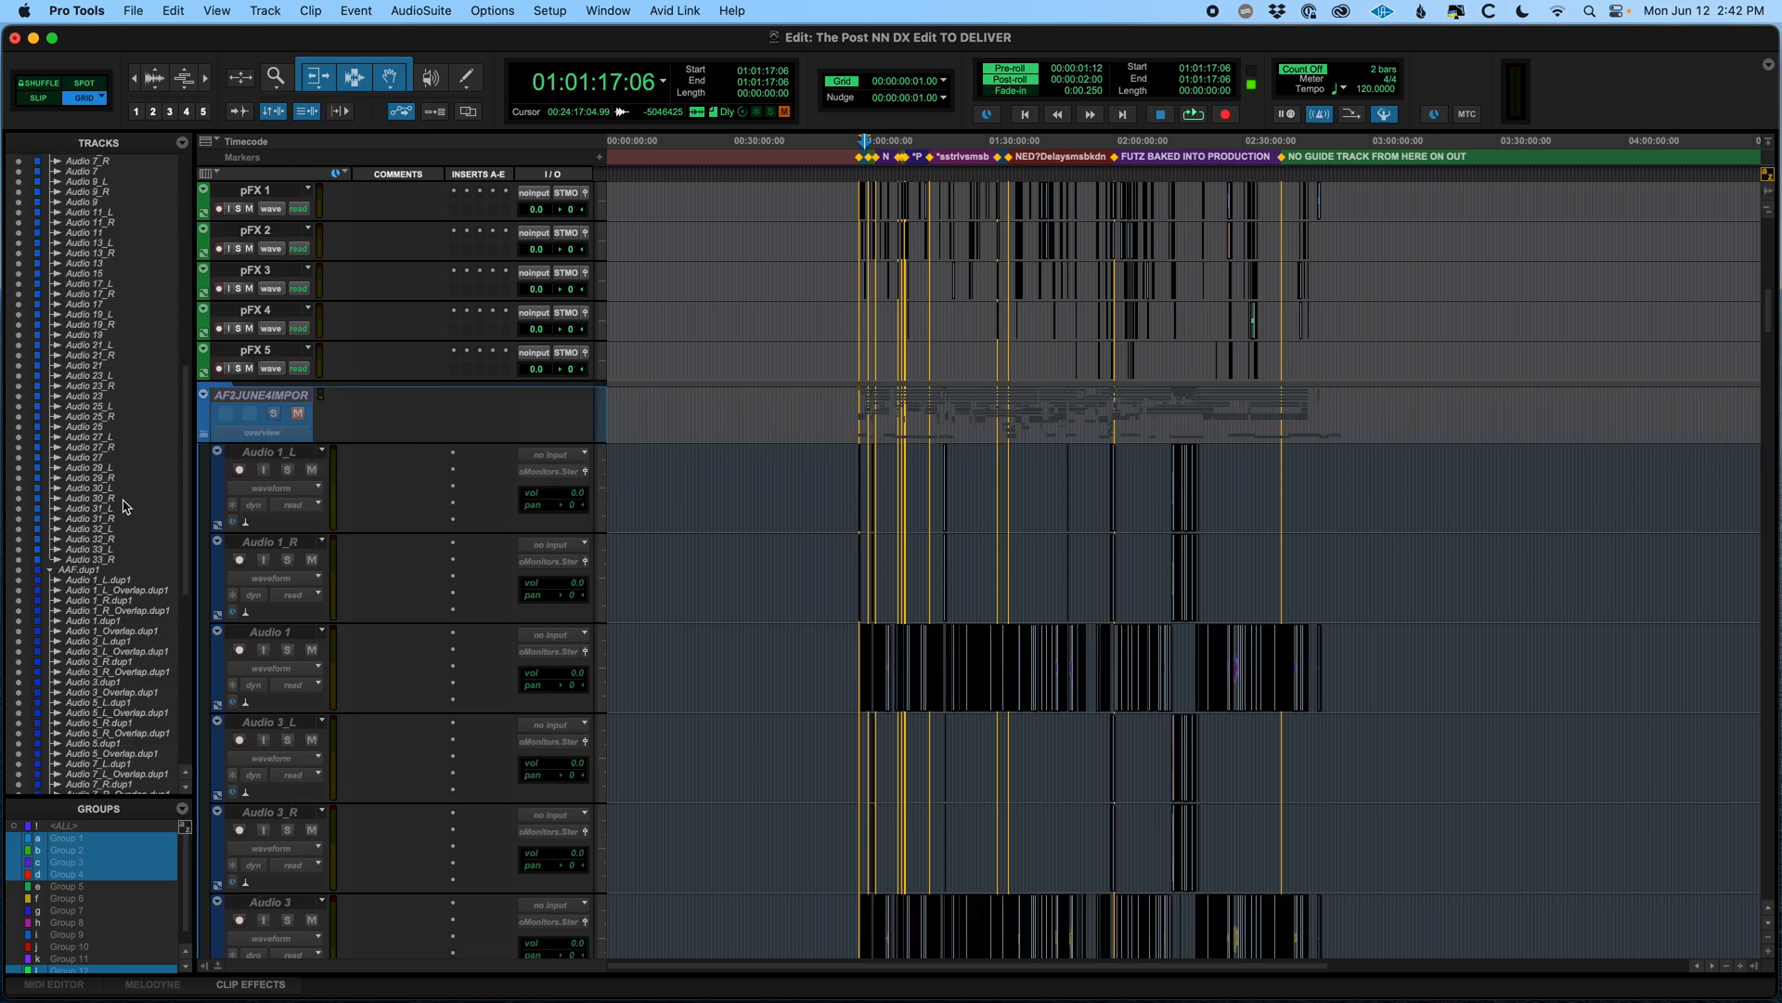
left_click(116, 775, "shift")
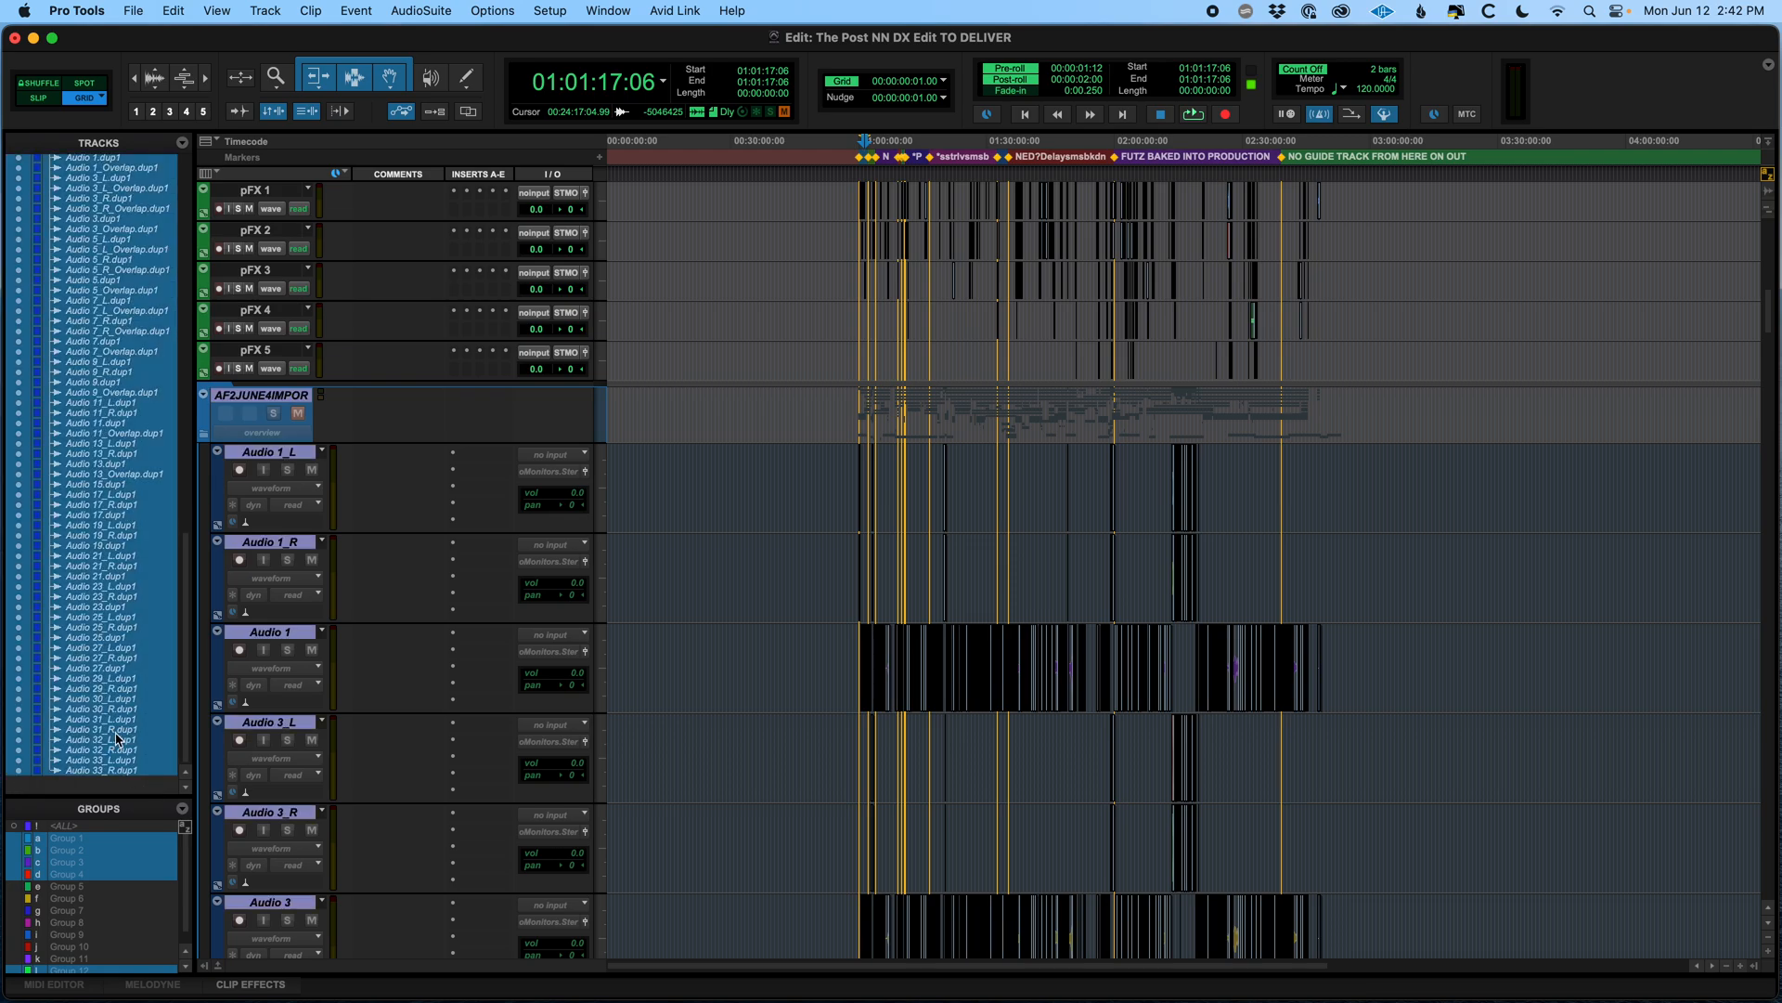
right_click(97, 477)
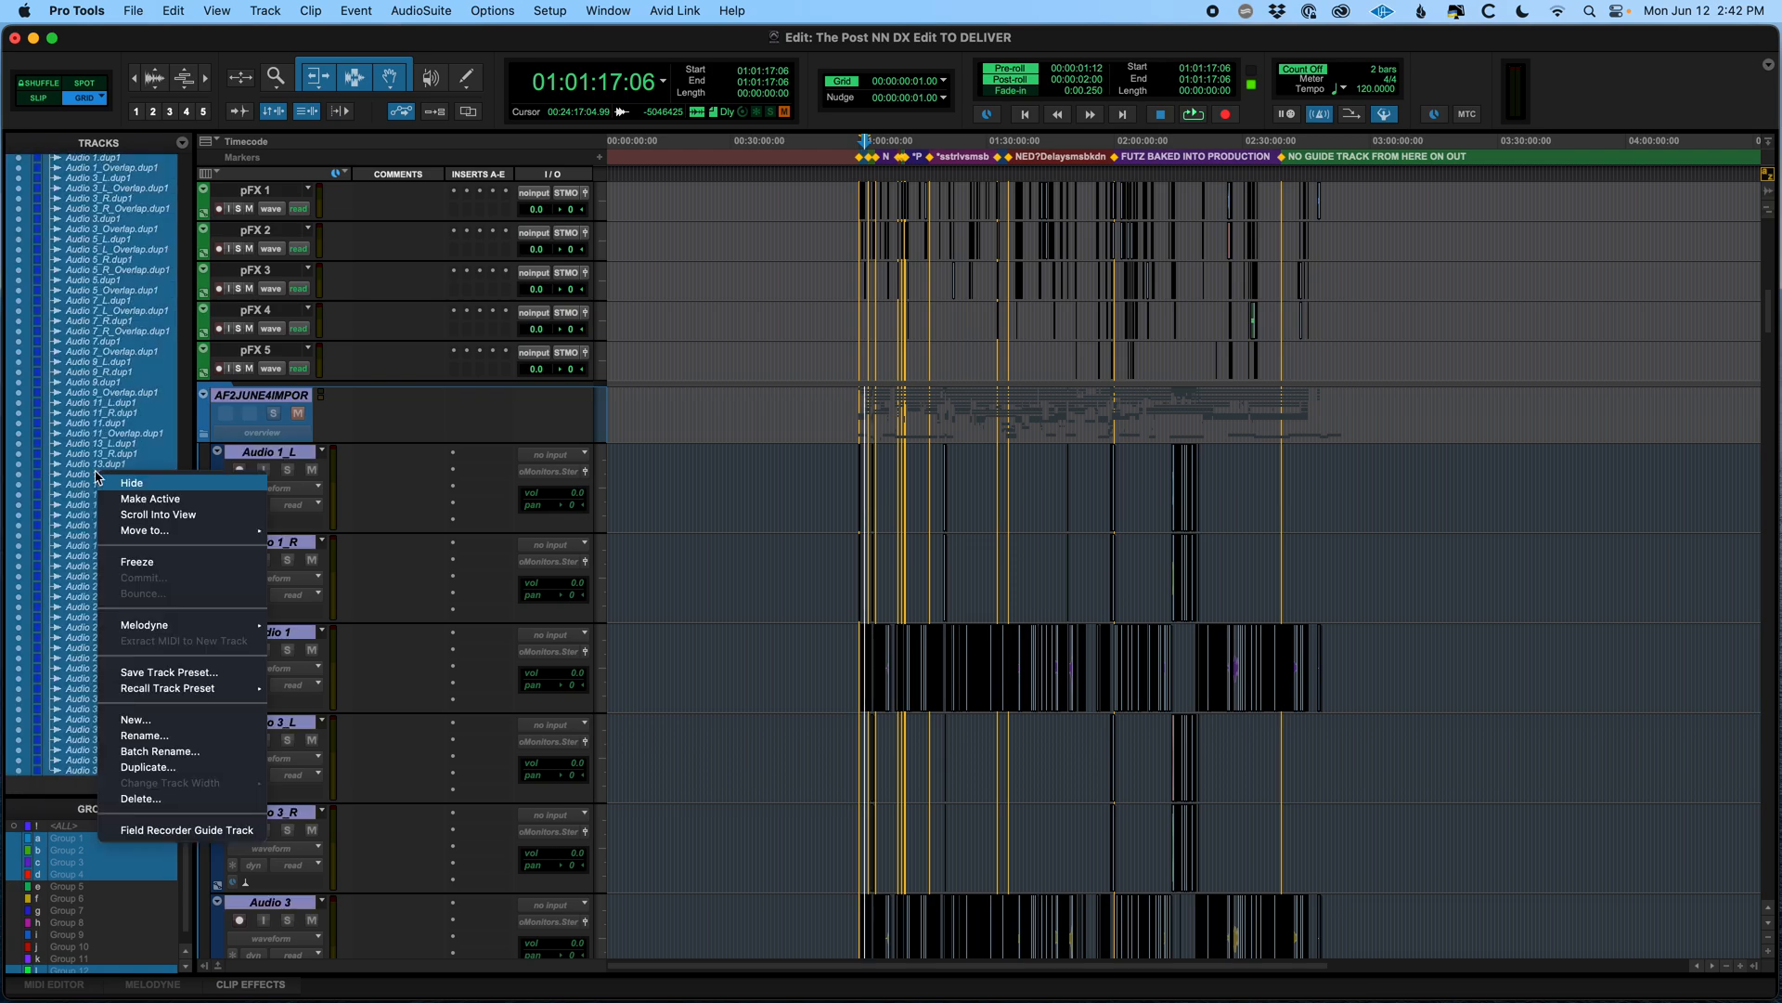
left_click(149, 797)
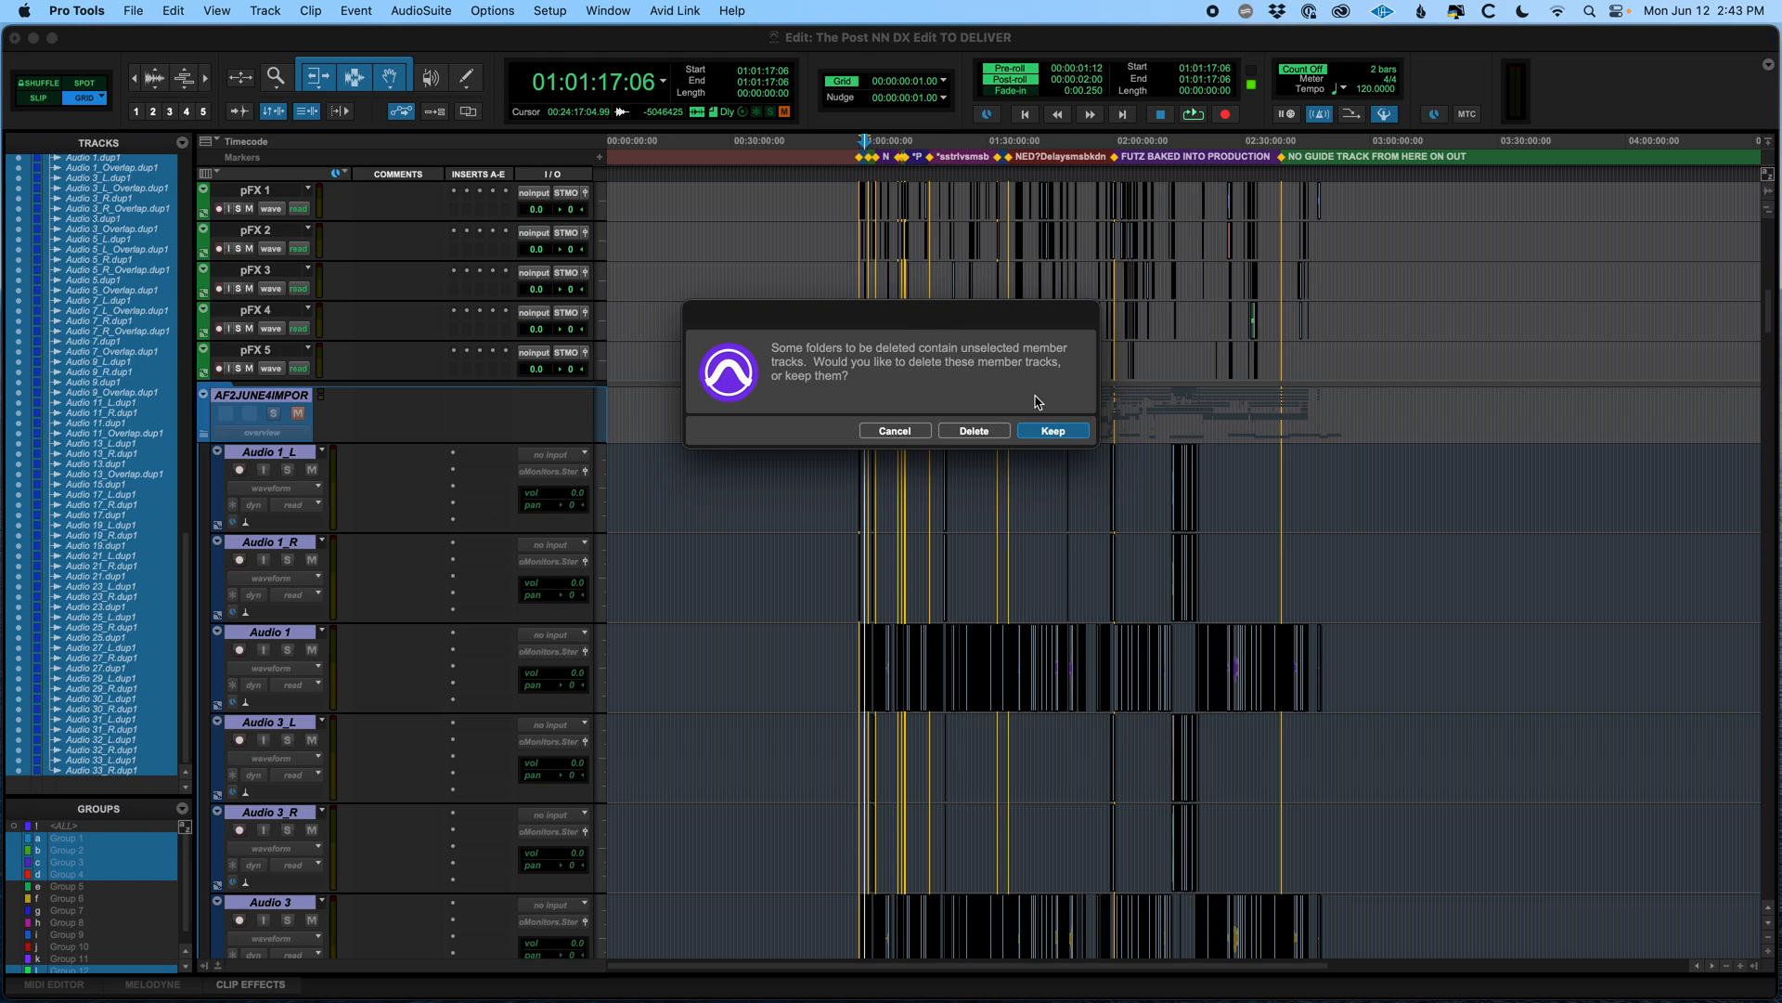
left_click(974, 432)
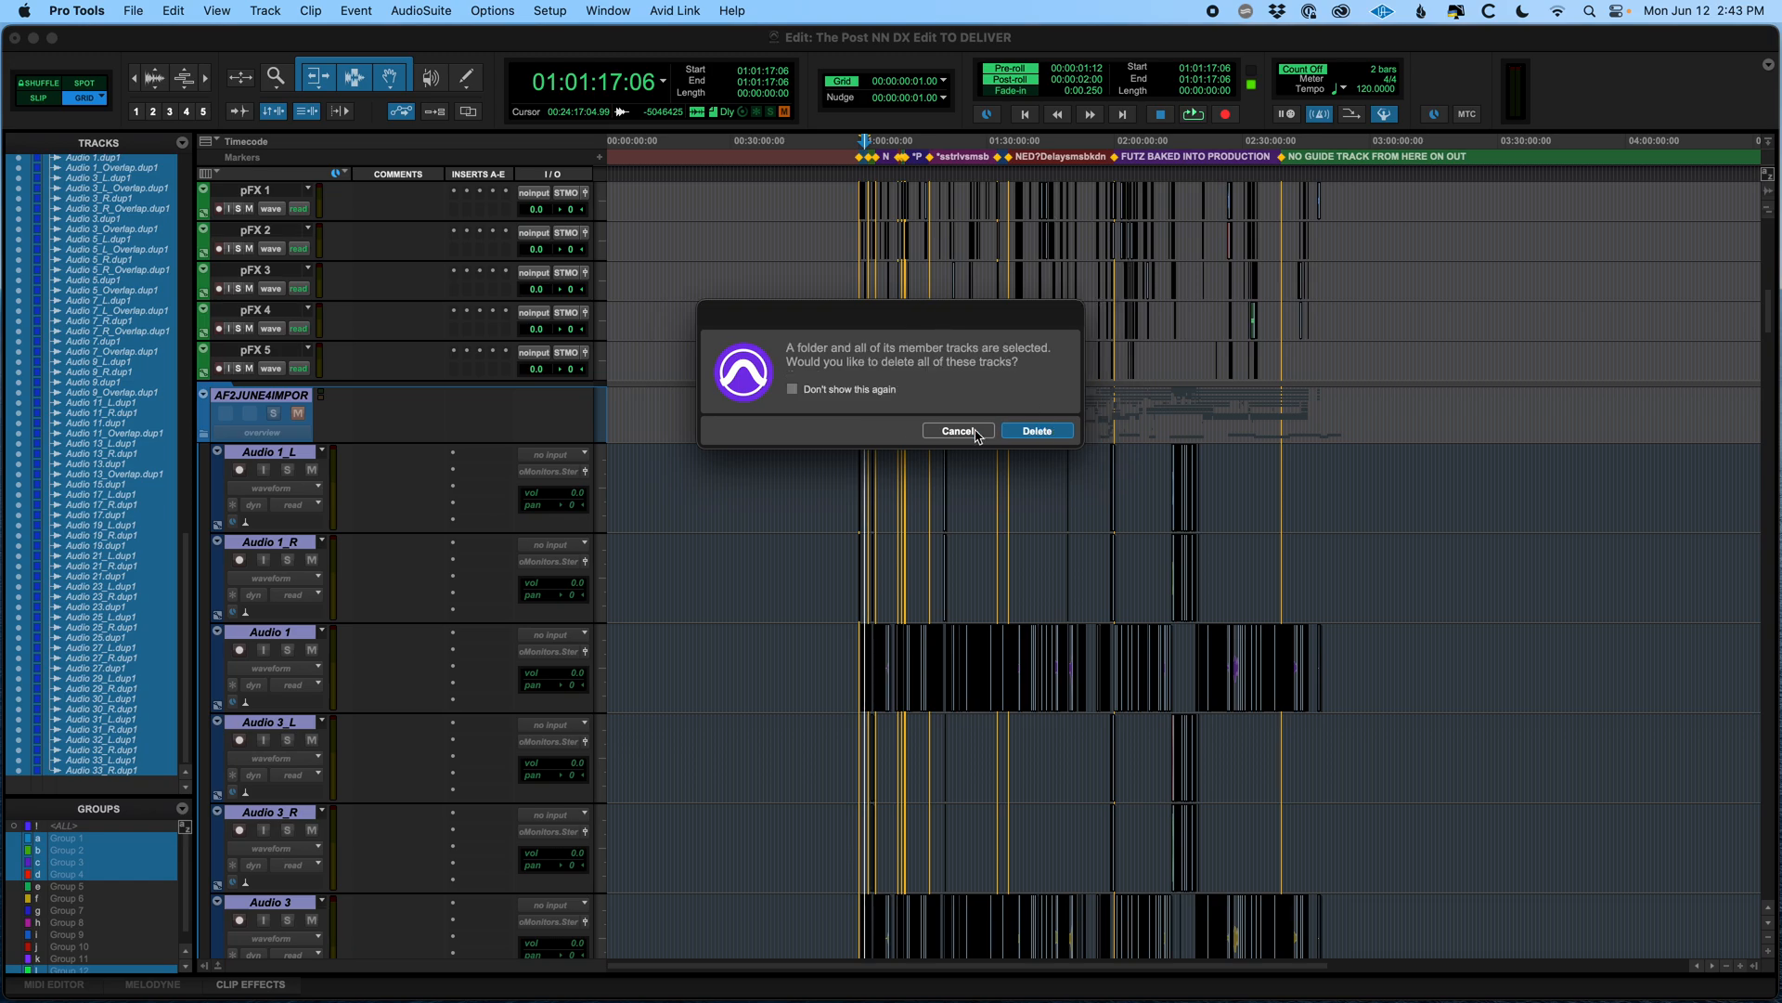
left_click(1043, 436)
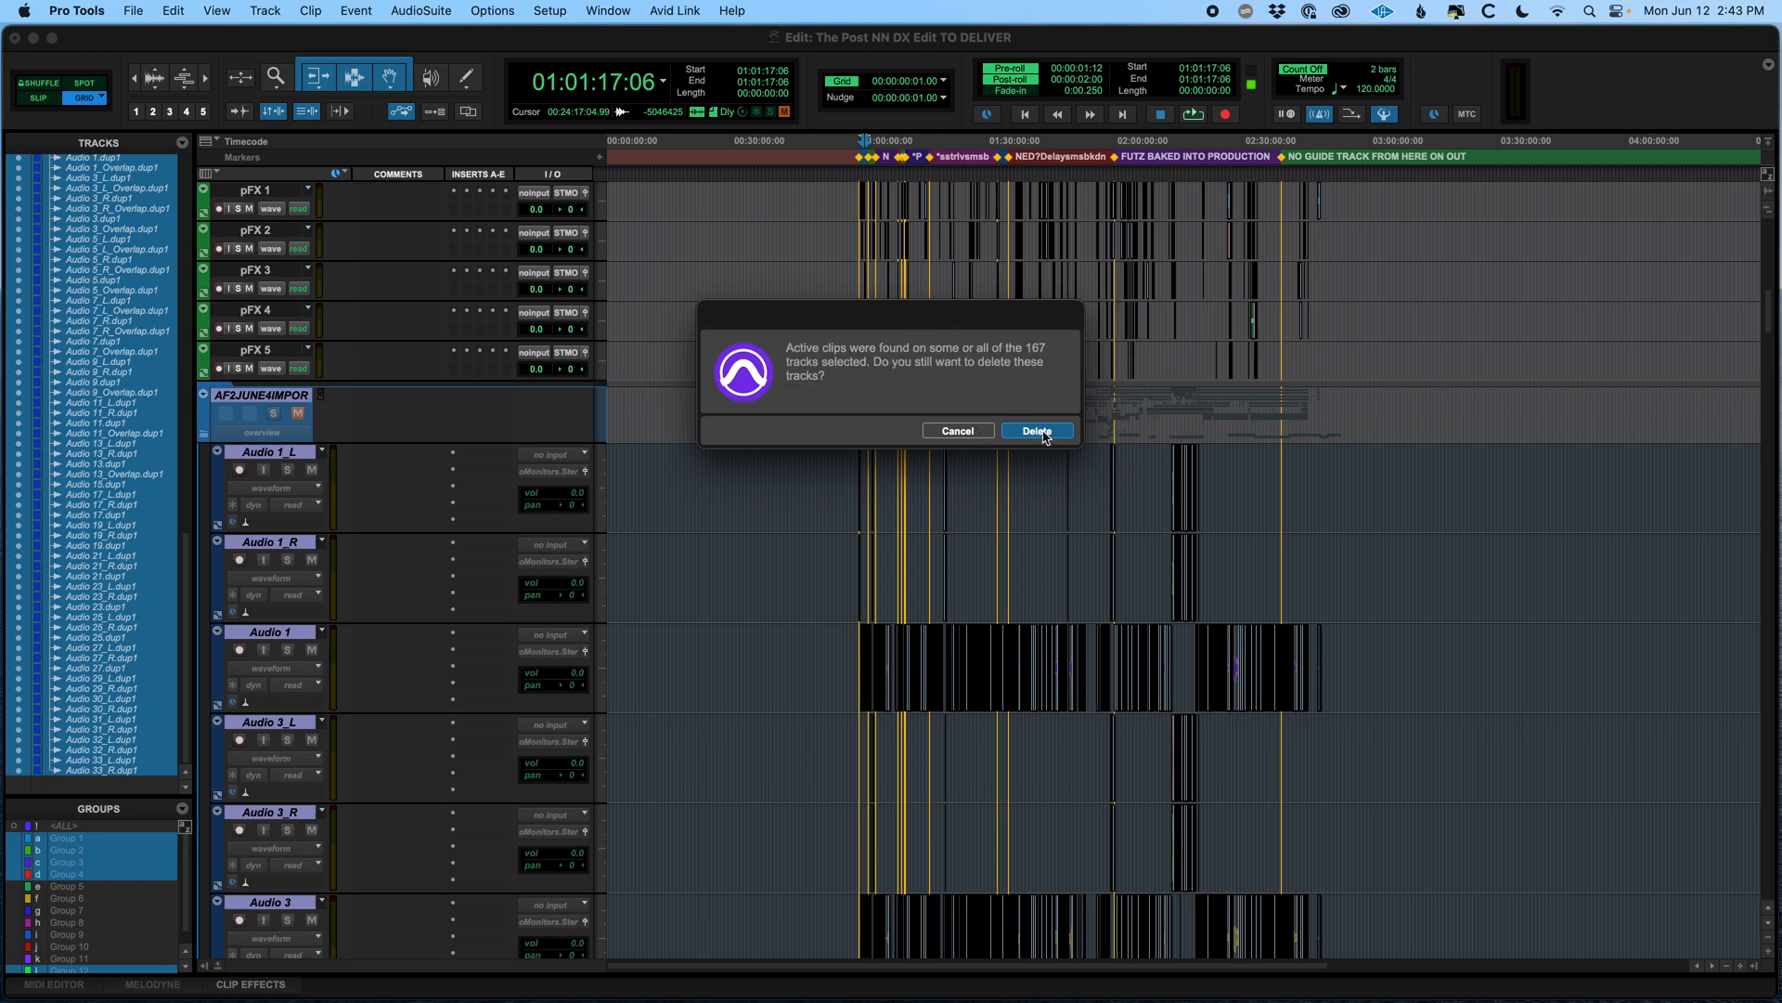
left_click(1036, 431)
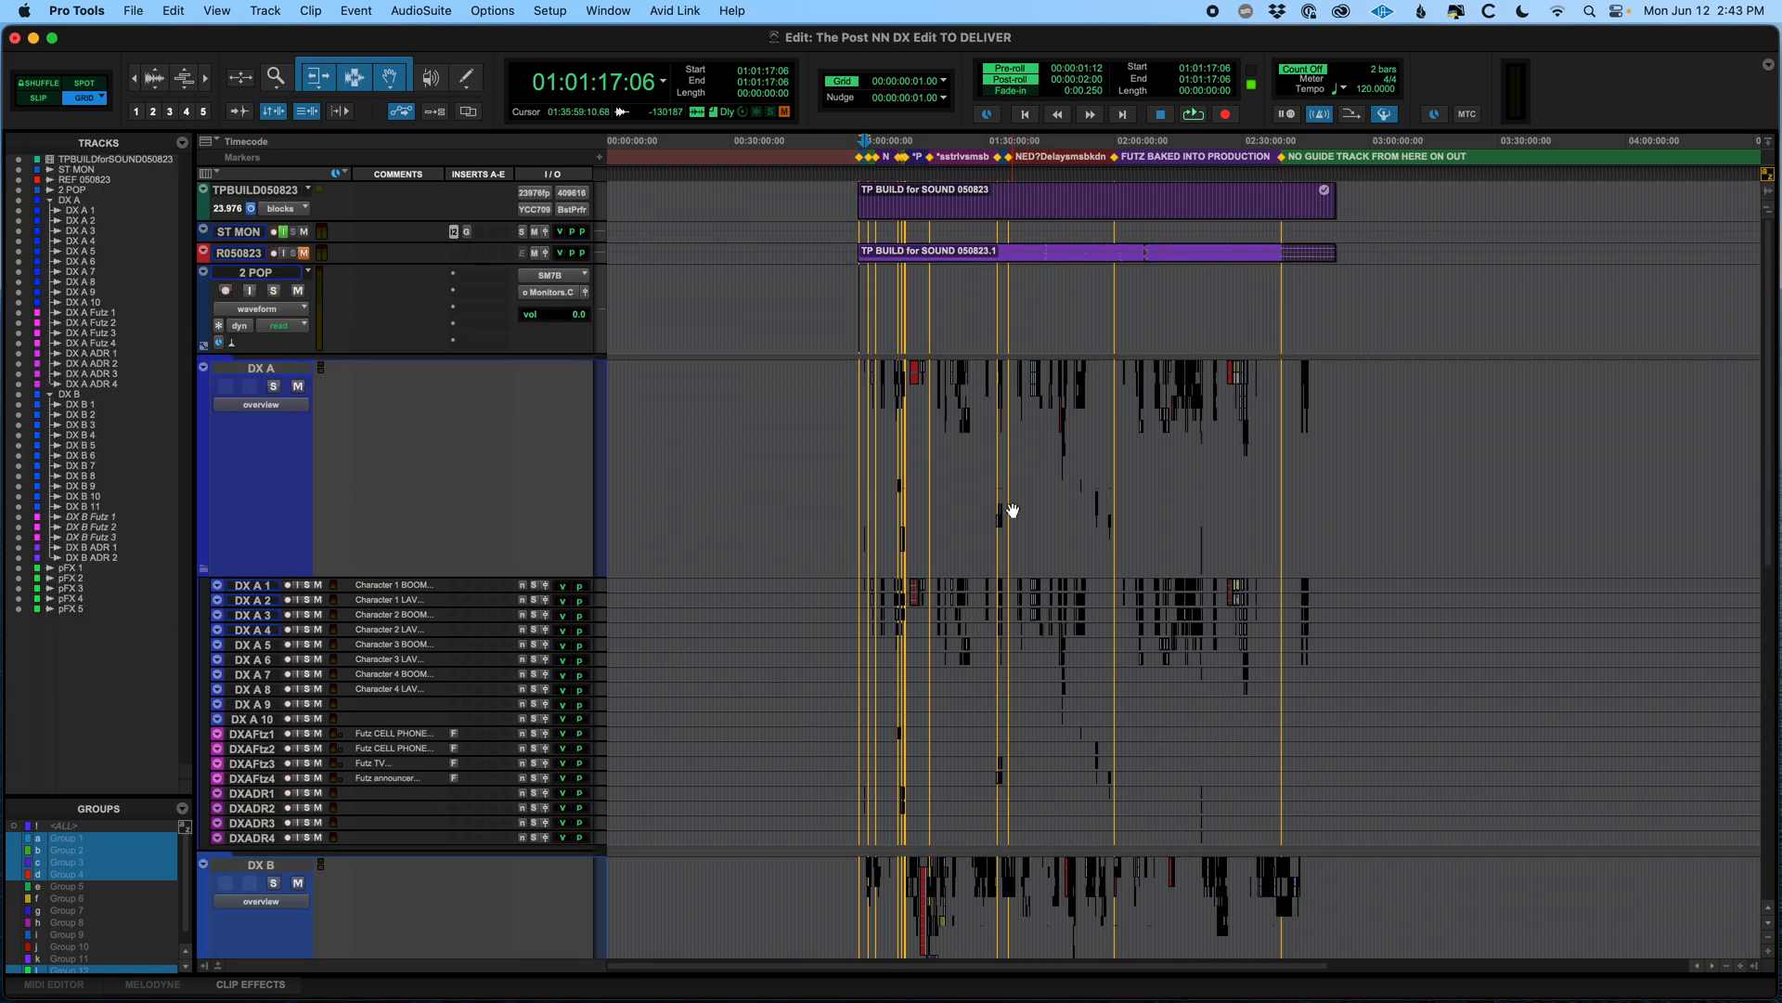
Zoom out, shrink the DX A and DX B folder track heights, and collapse both folders
key("r")
key("r")
scroll(819, 485, "down", 2)
scroll(816, 484, "up", 2)
left_click(651, 439)
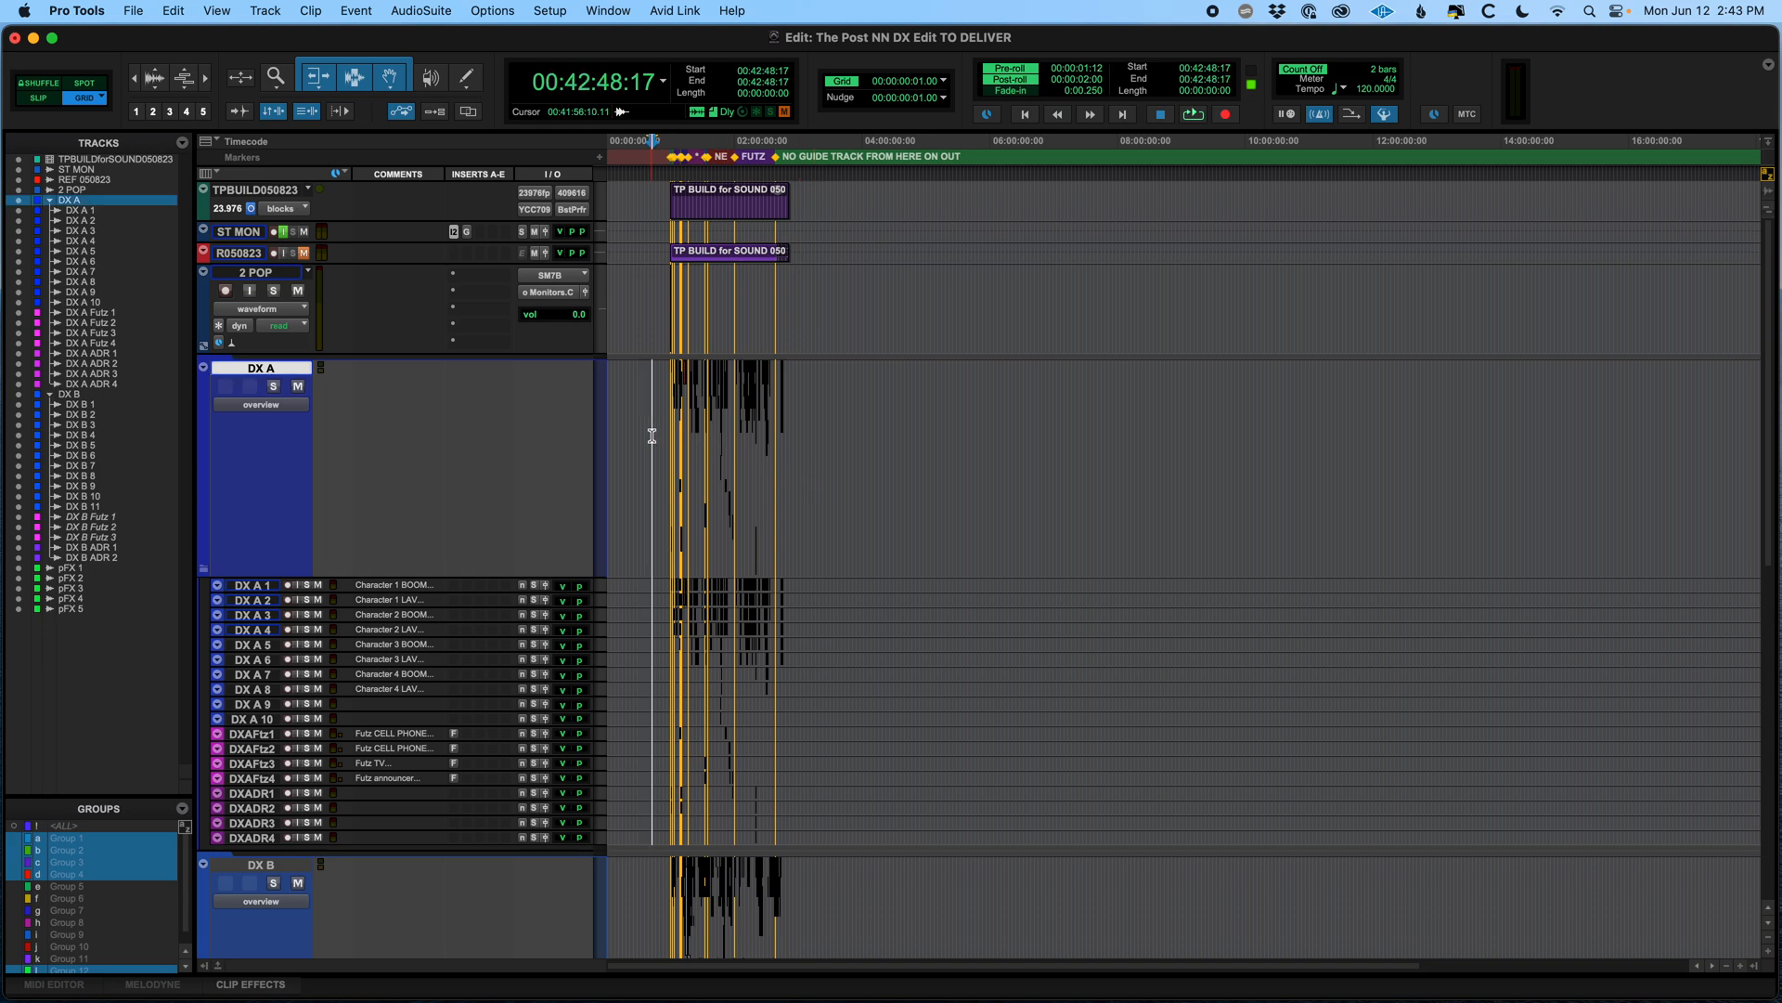
key("ctrl+Down")
key("ctrl+Down")
key("ctrl+Down")
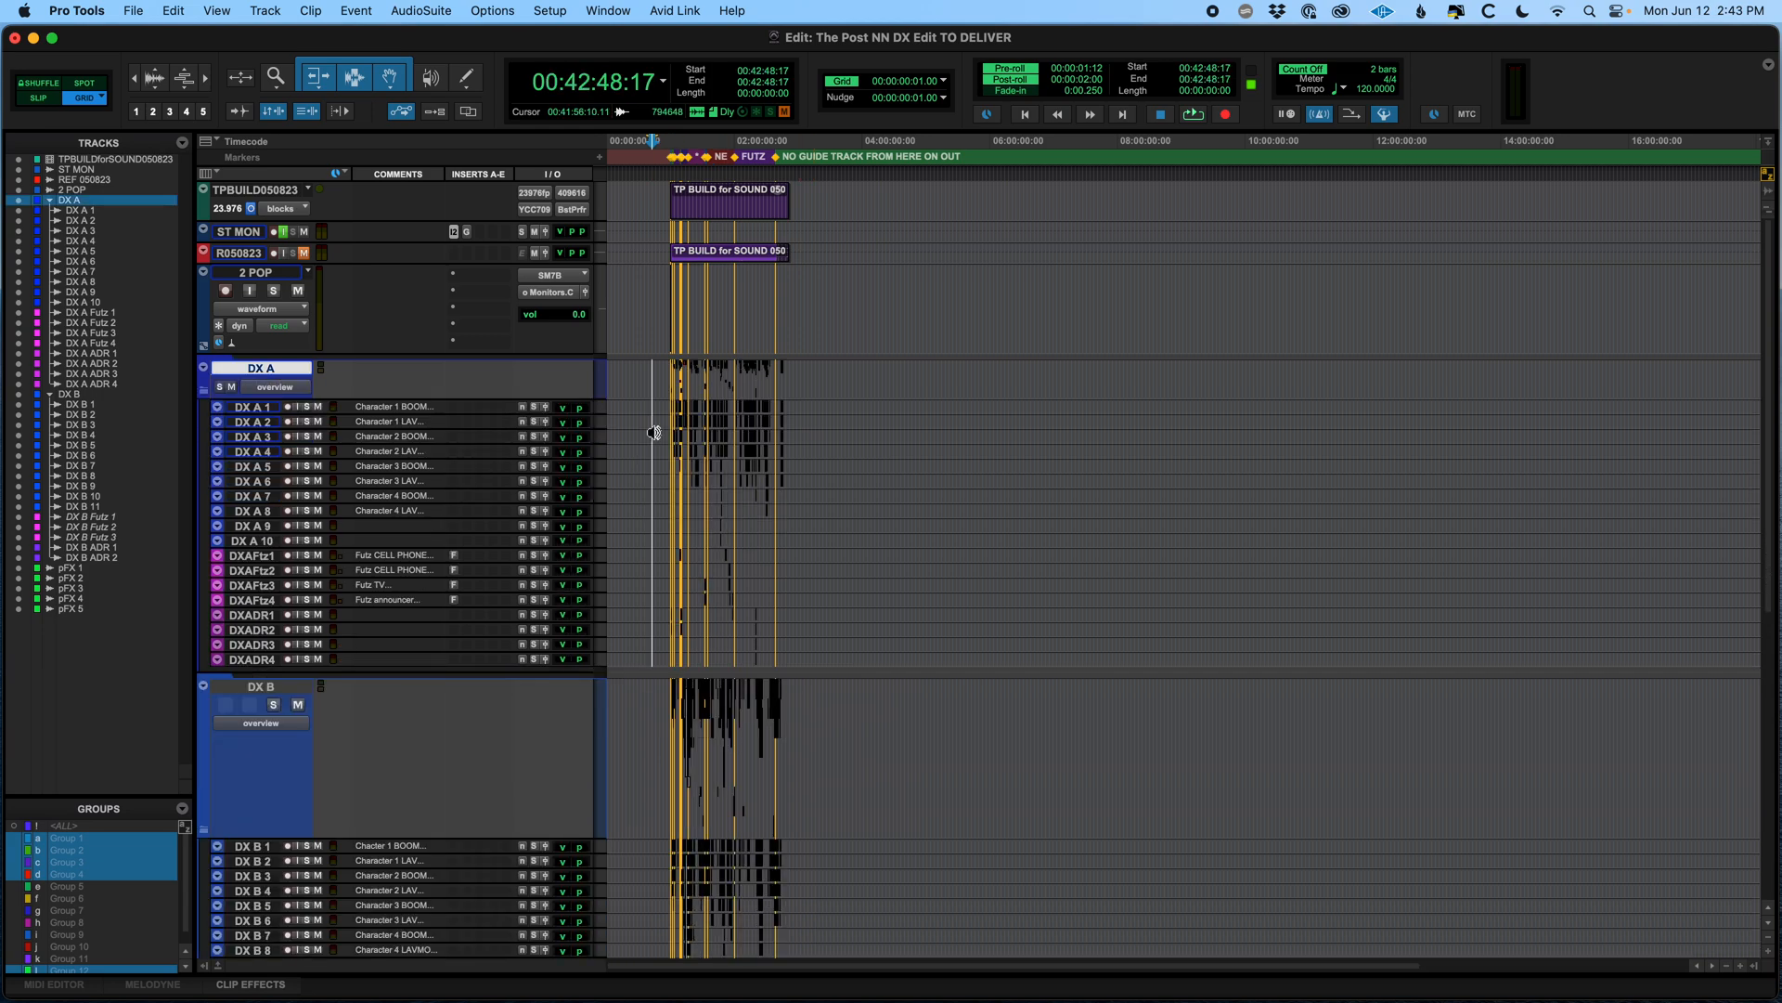
left_click(639, 720)
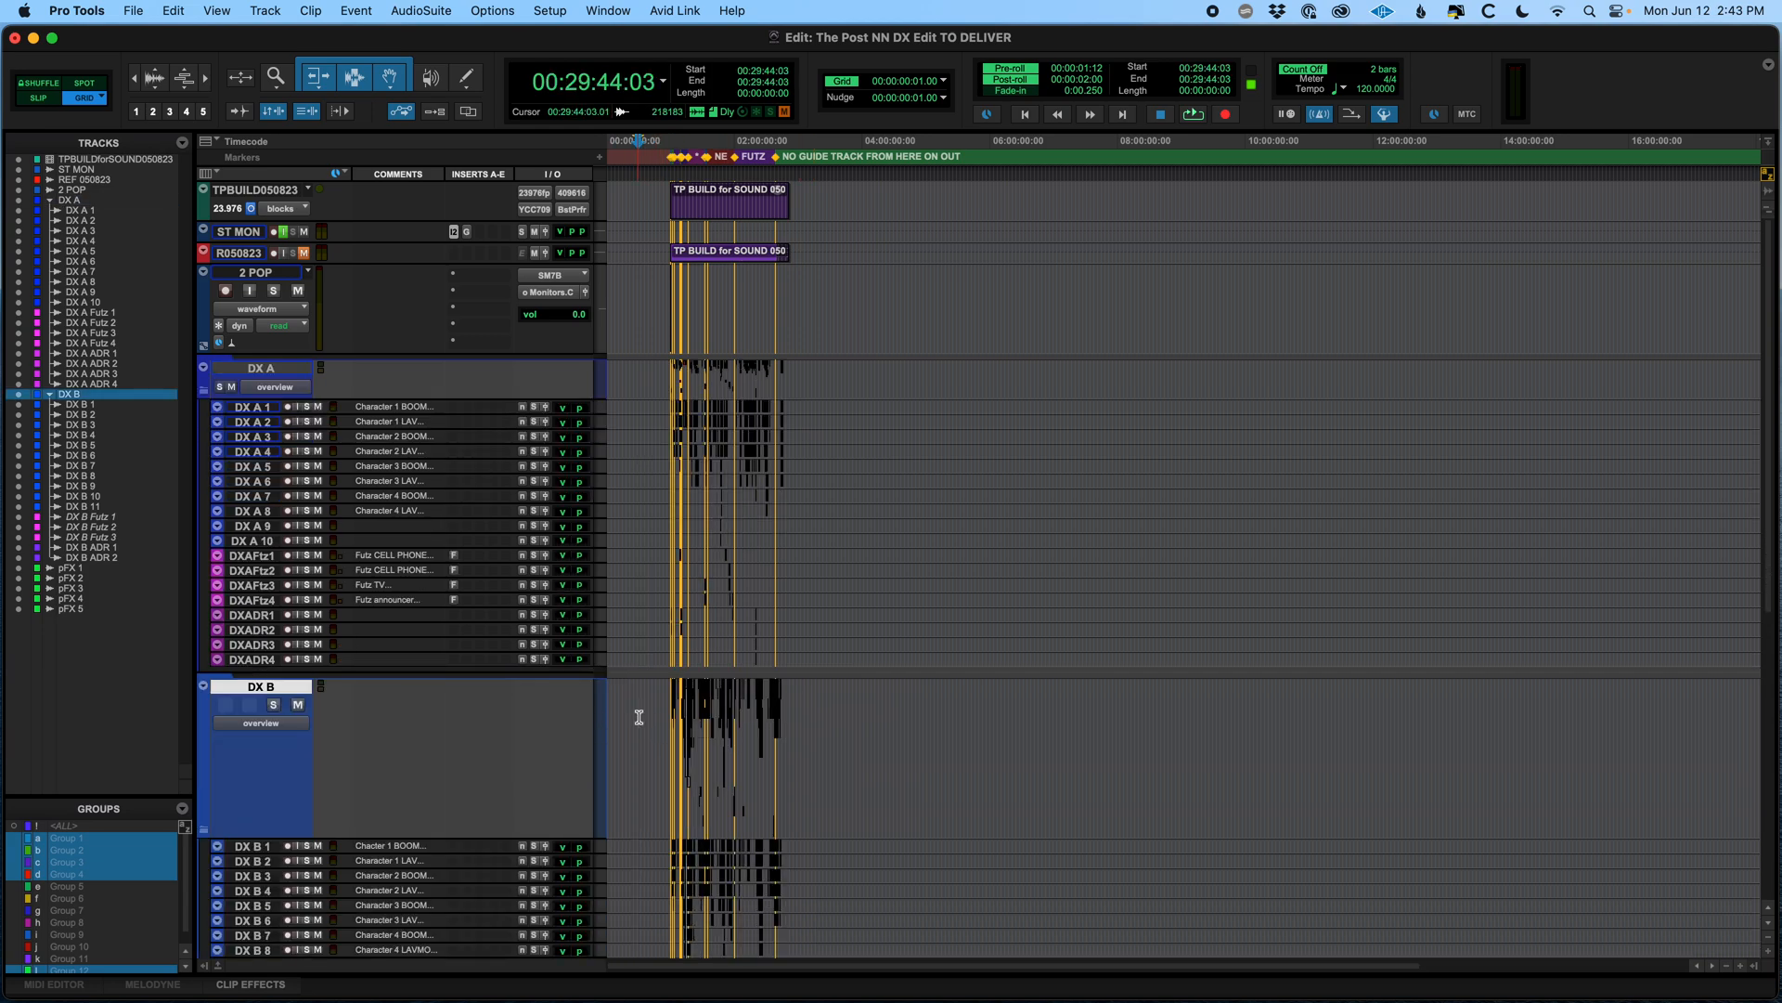
key("ctrl+Down")
key("ctrl+Down")
key("ctrl+Up")
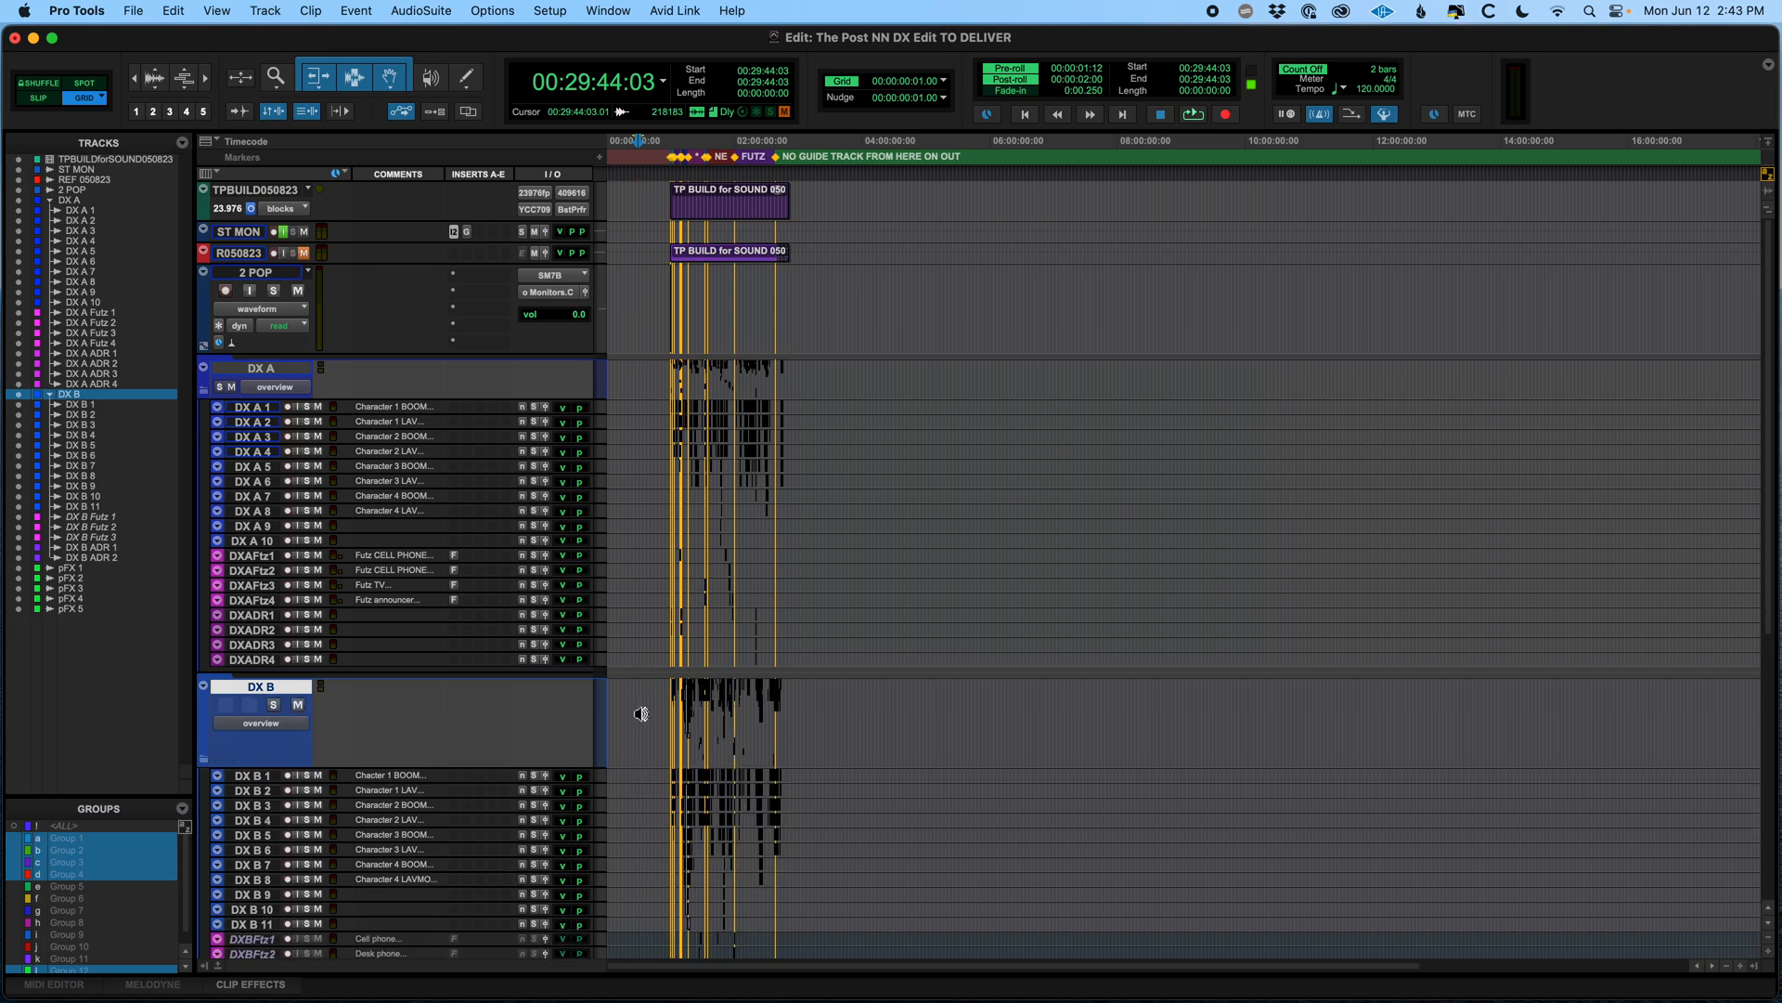
left_click(205, 396)
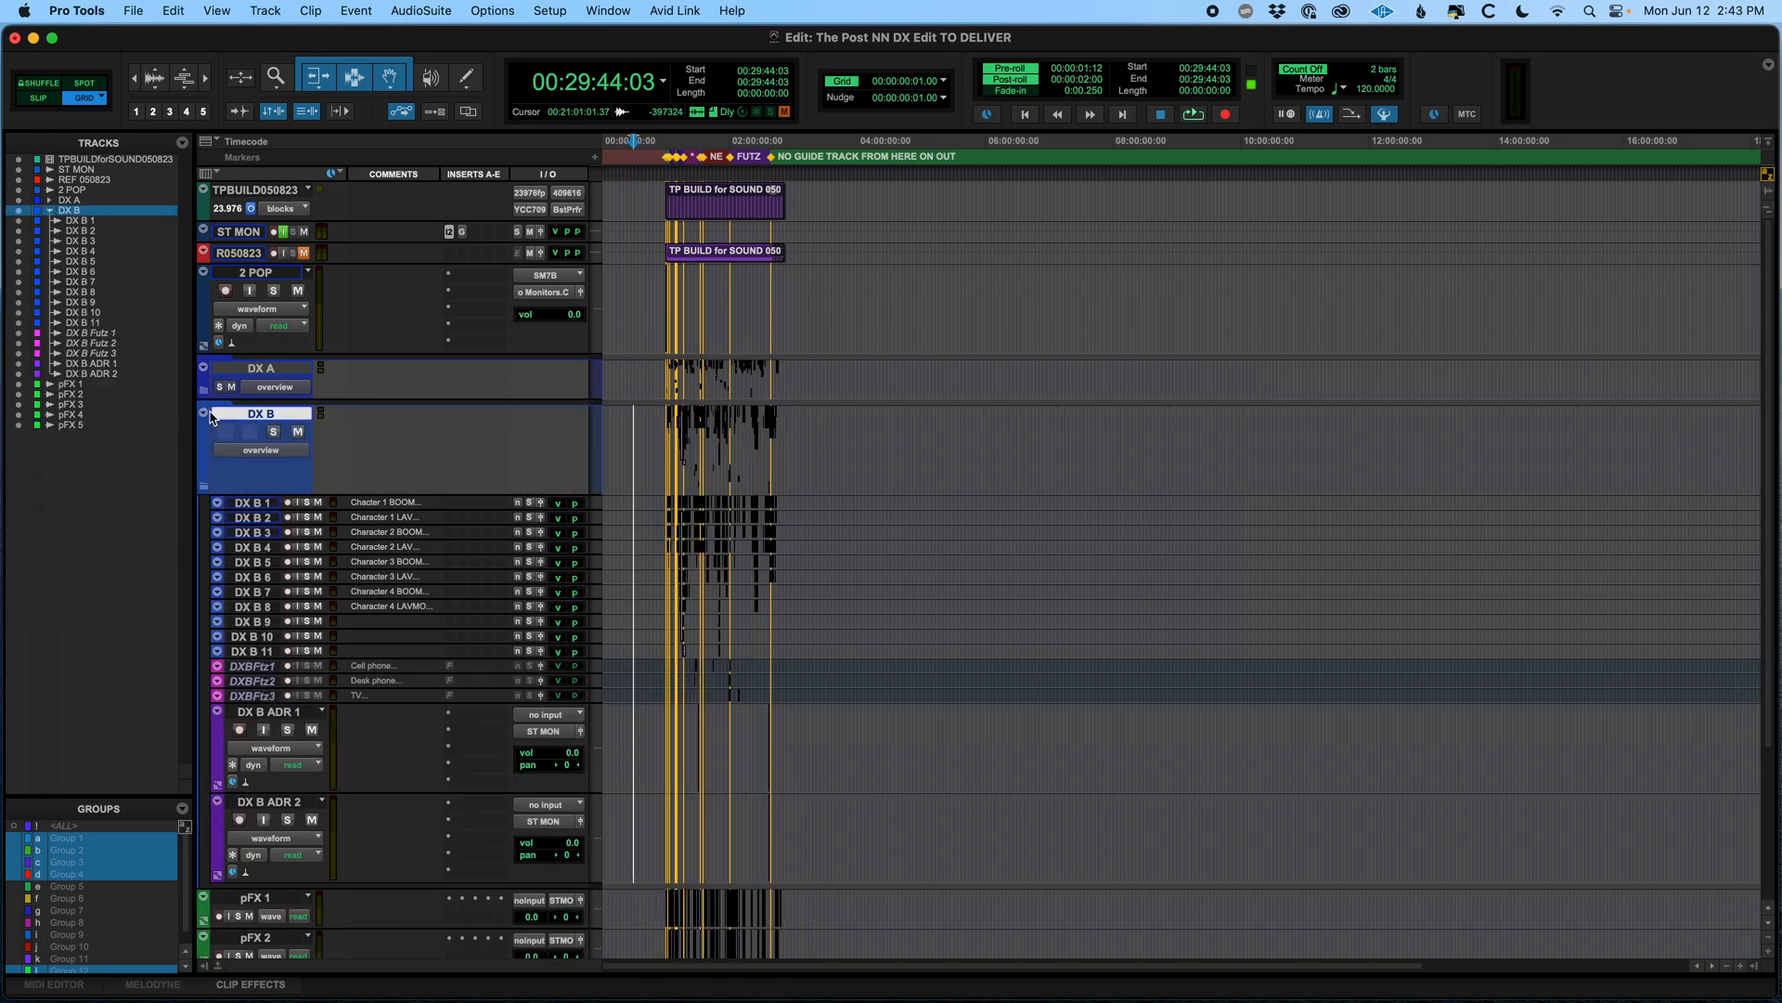
left_click(205, 484)
Toggle several edit groups and make selections across the pFX tracks to check how they are grouped
left_click_drag(619, 499, 640, 699)
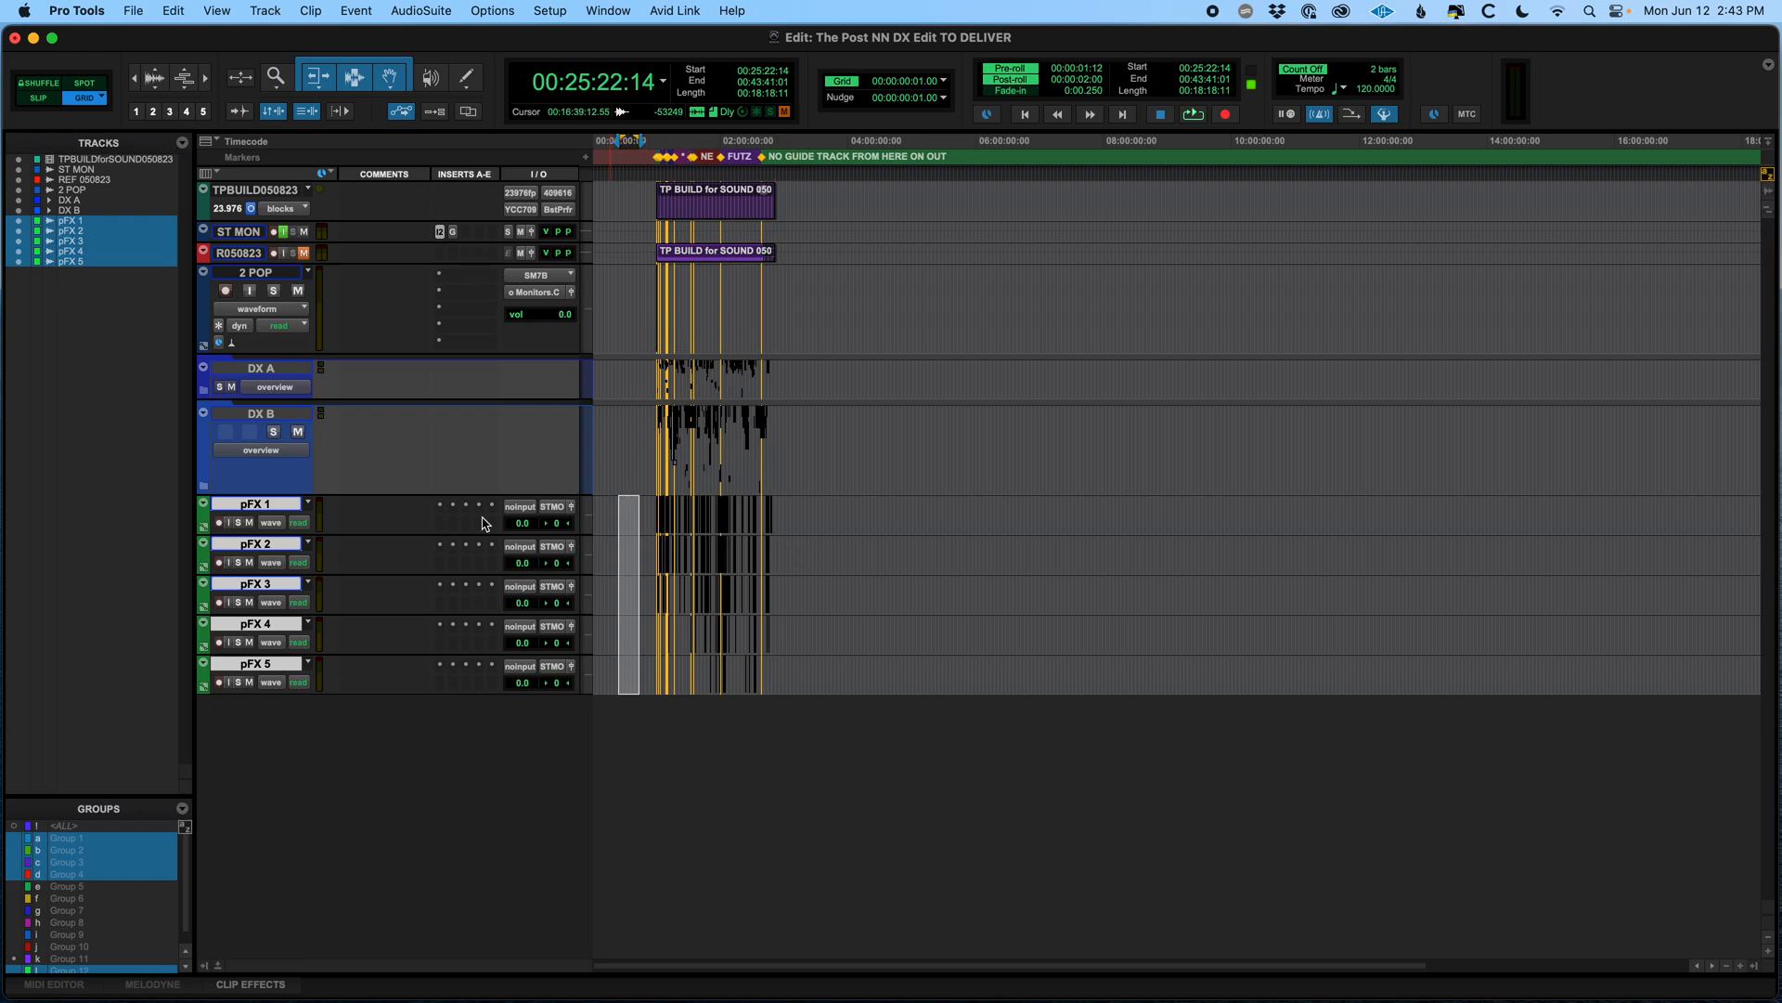
left_click(99, 838)
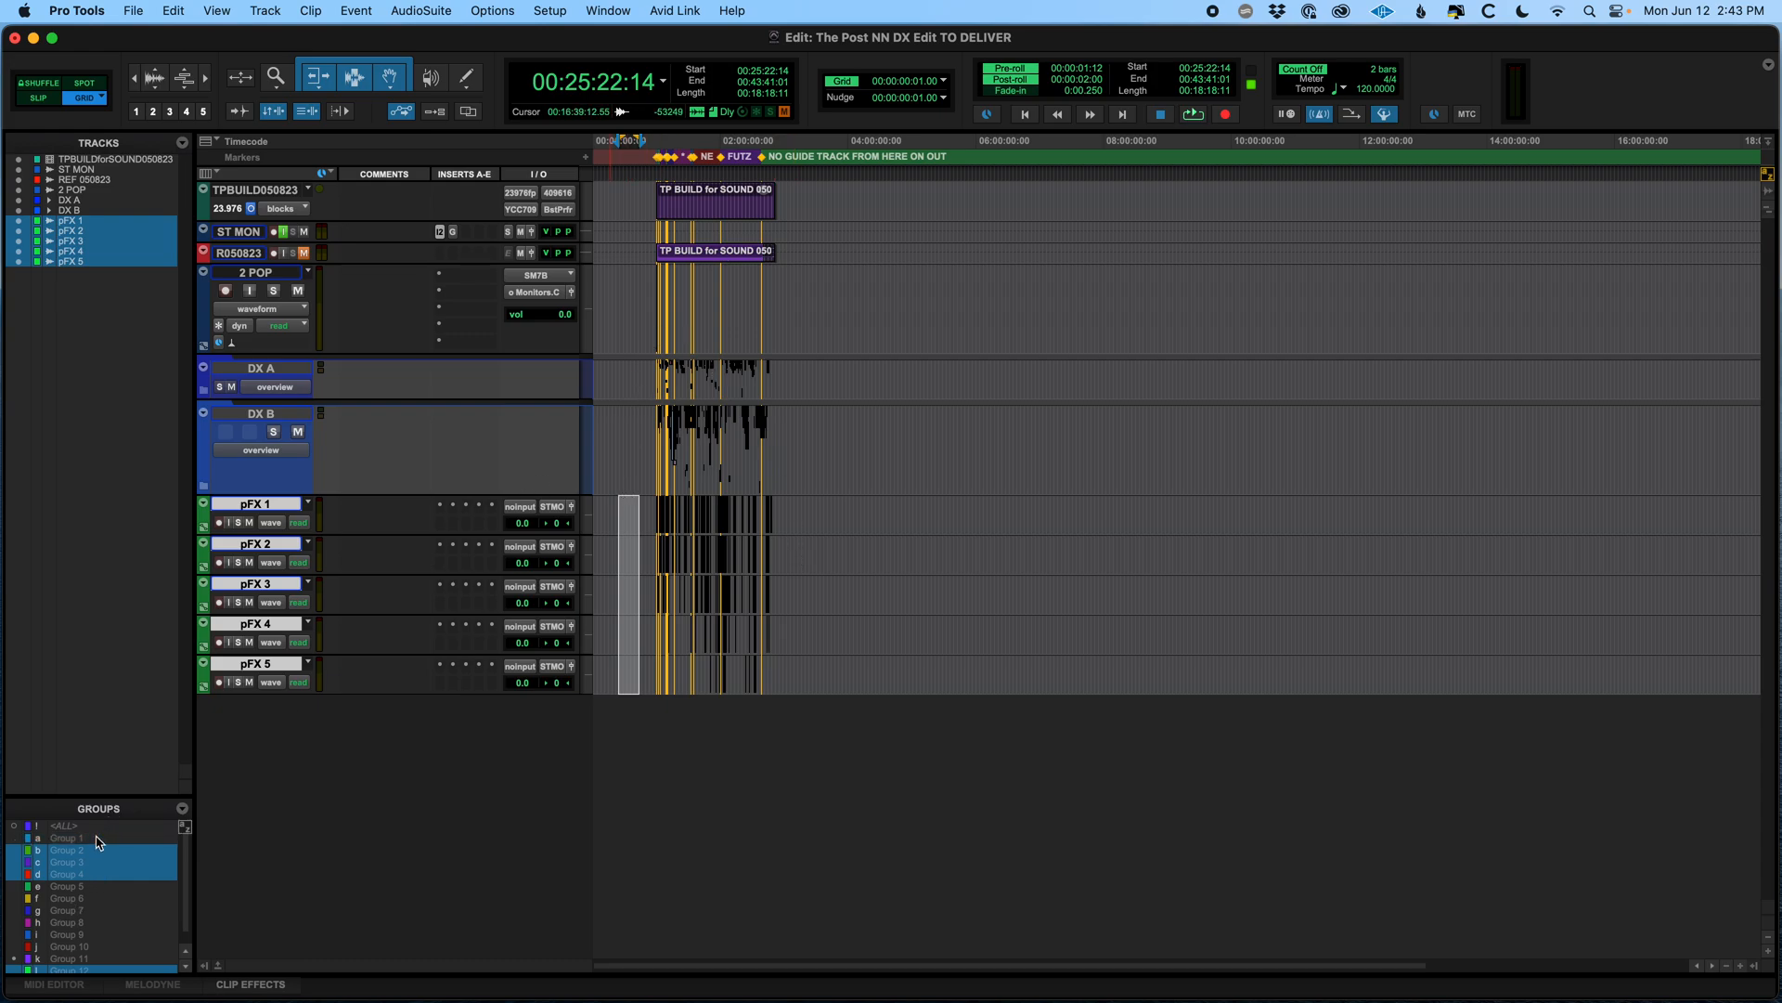
left_click(94, 900)
left_click(97, 934)
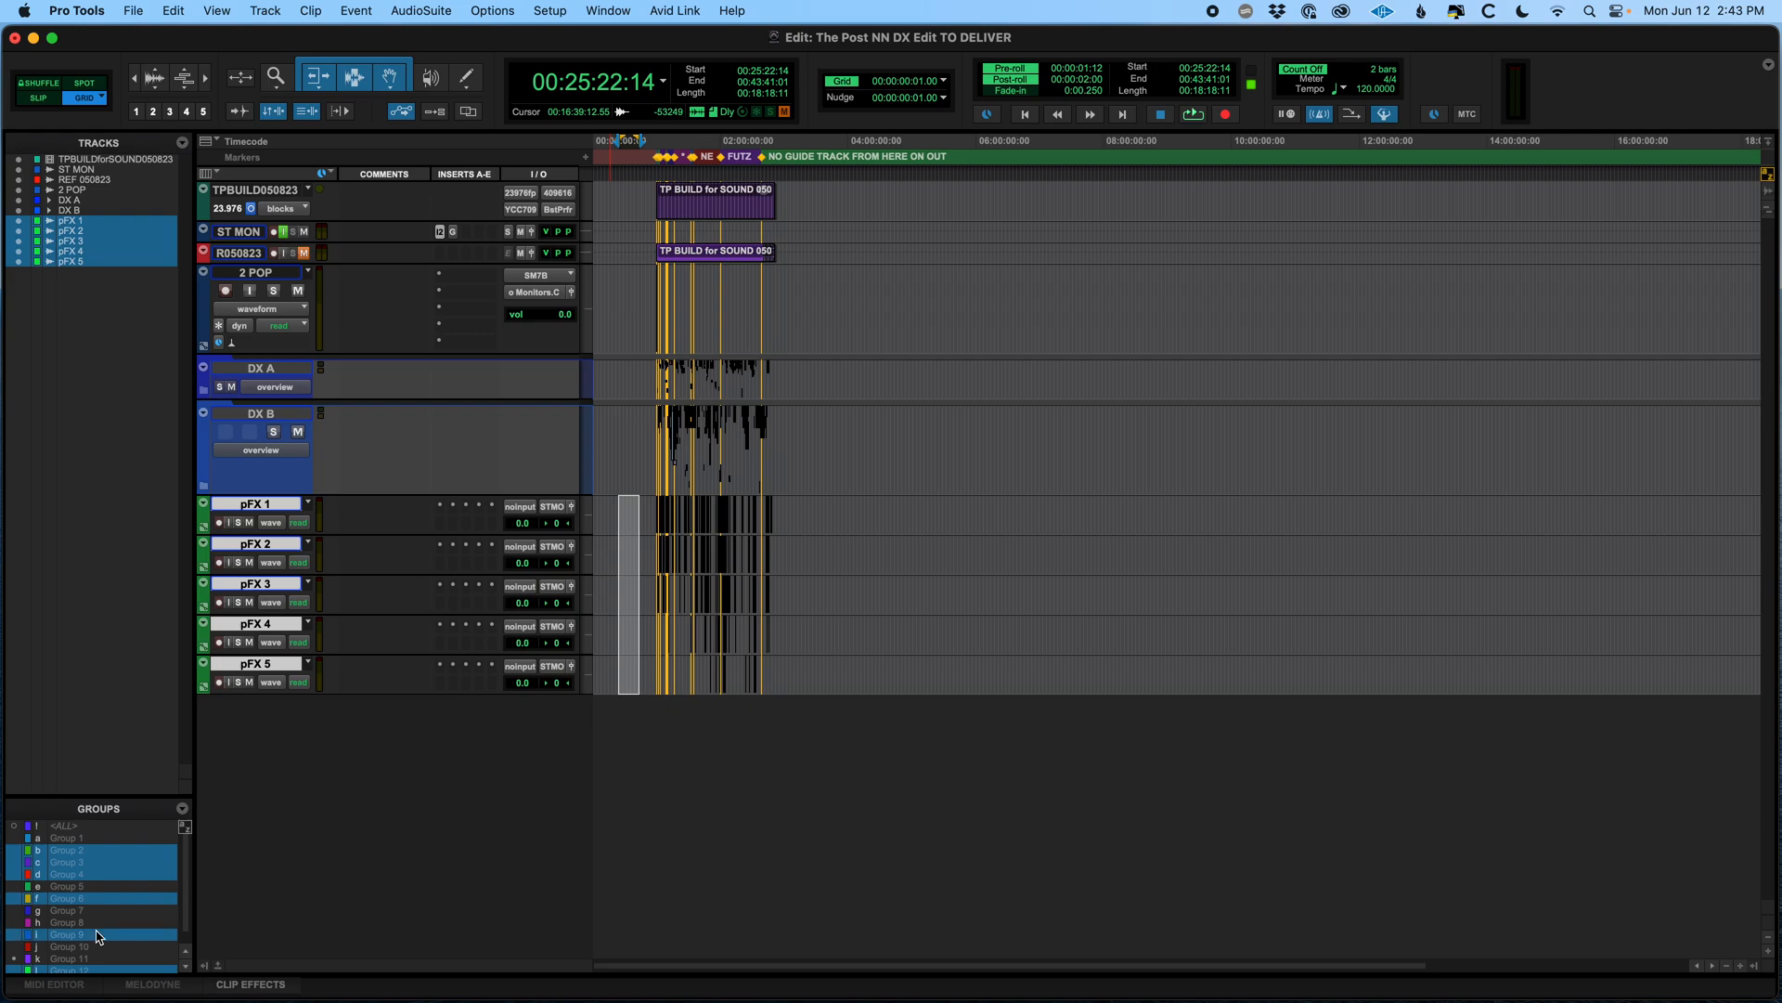
left_click(637, 509)
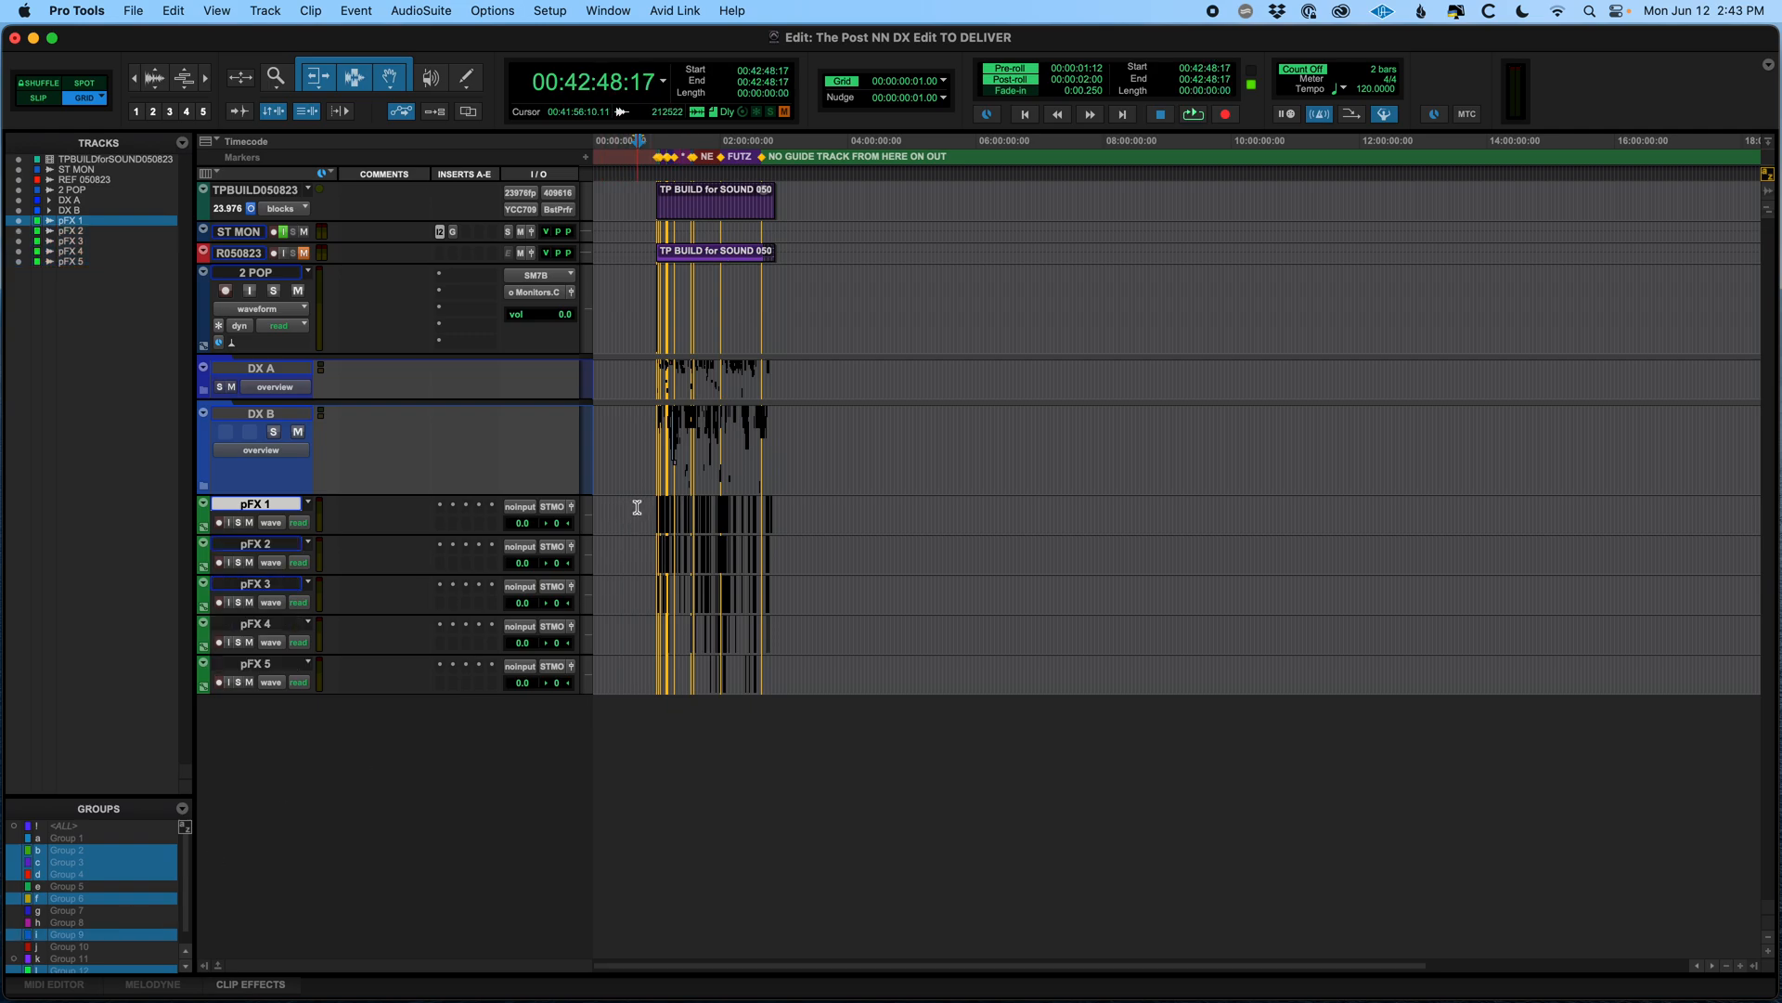
left_click_drag(633, 509, 658, 604)
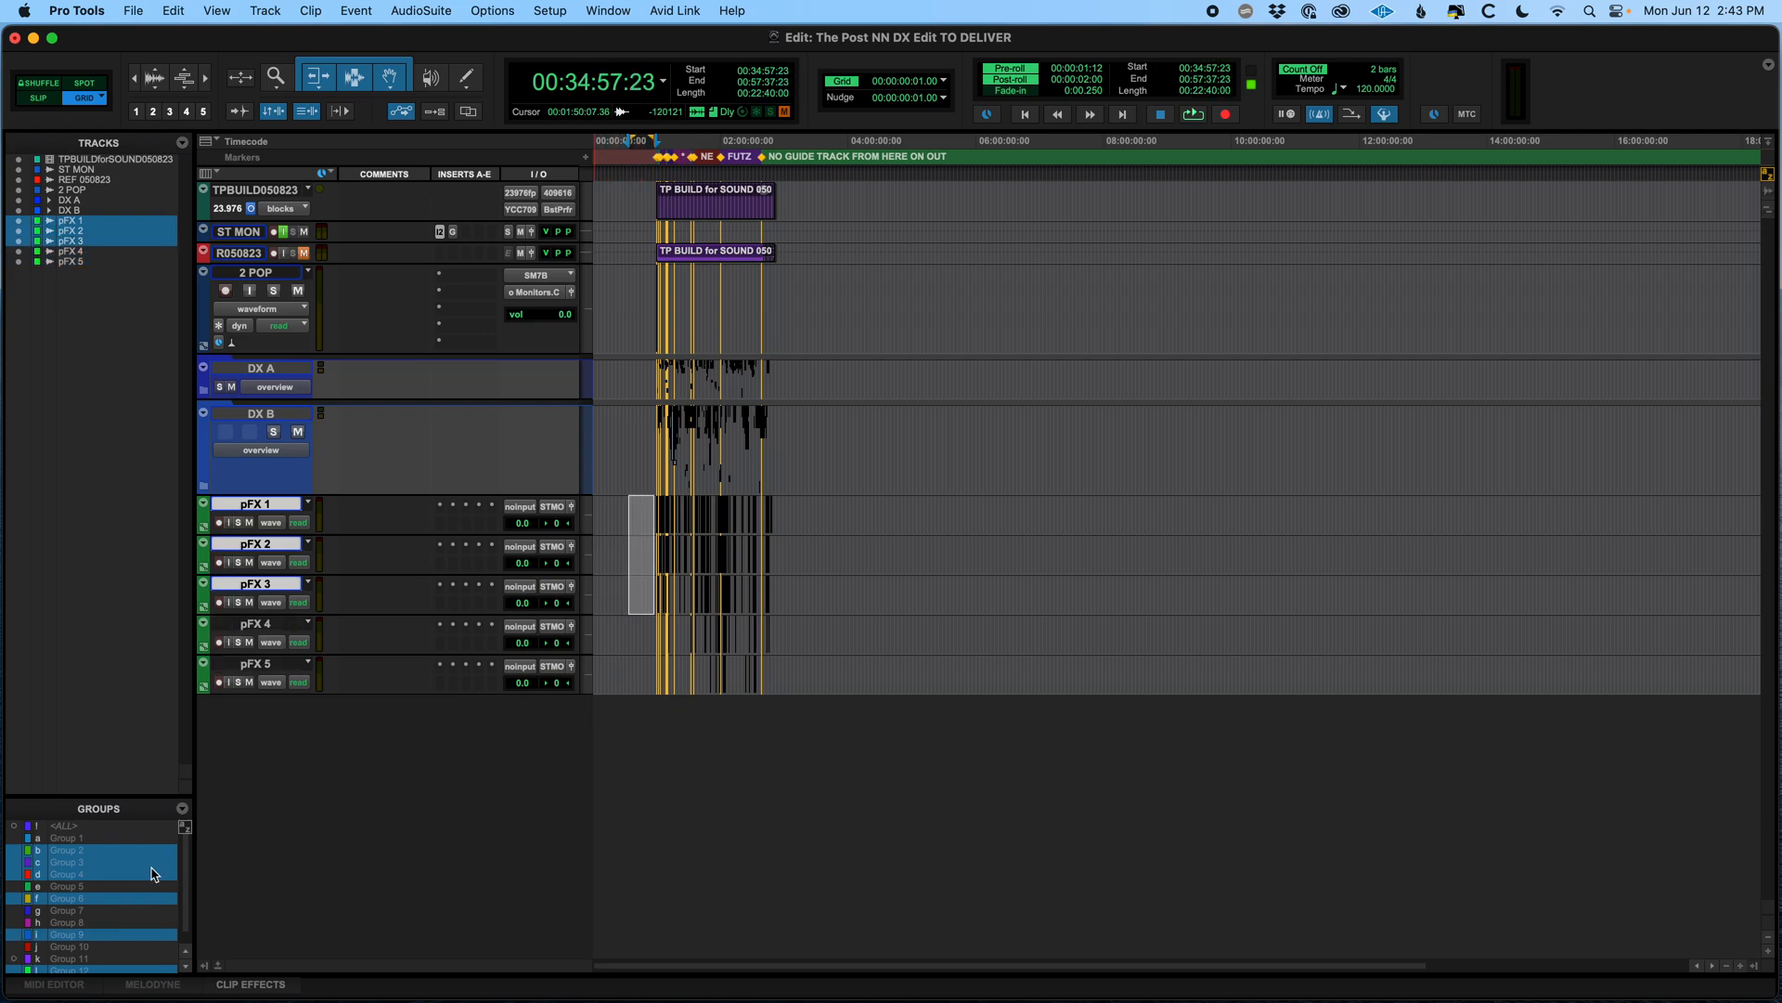
Toggle more groups in the groups list and delete Group 6
left_click(101, 839)
scroll(101, 839, "down", 1)
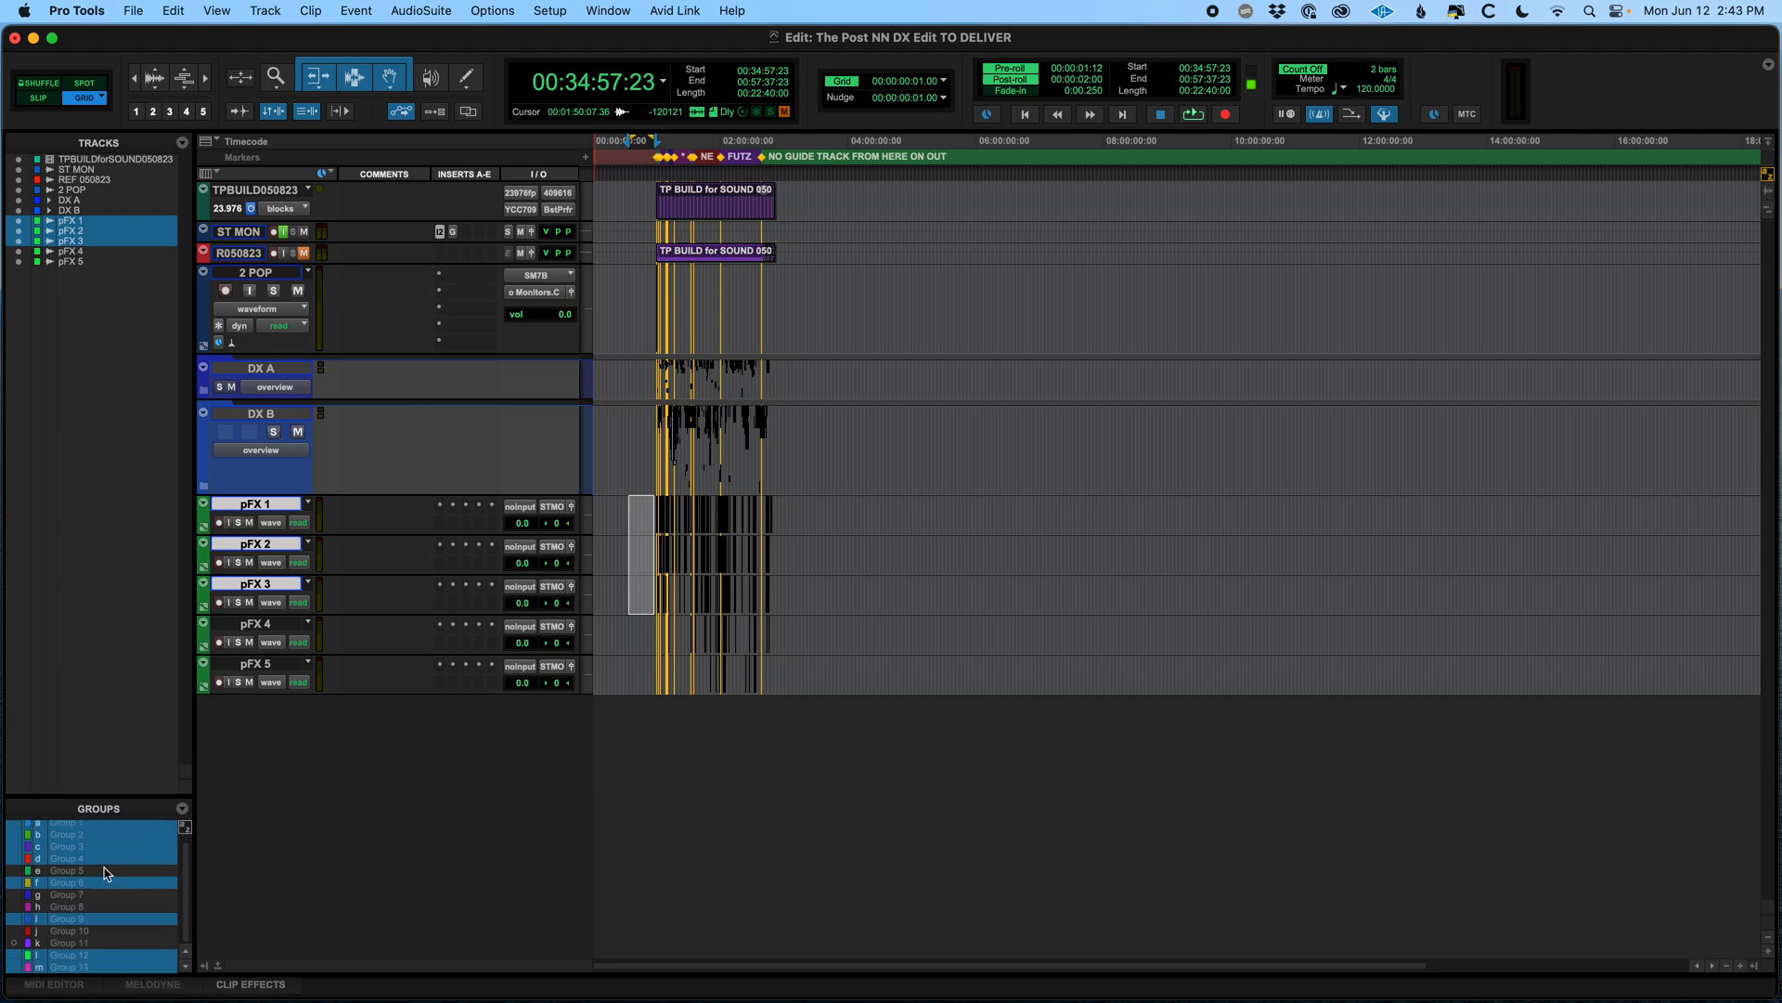
left_click(104, 871)
left_click(98, 894)
left_click(93, 906)
left_click(89, 930)
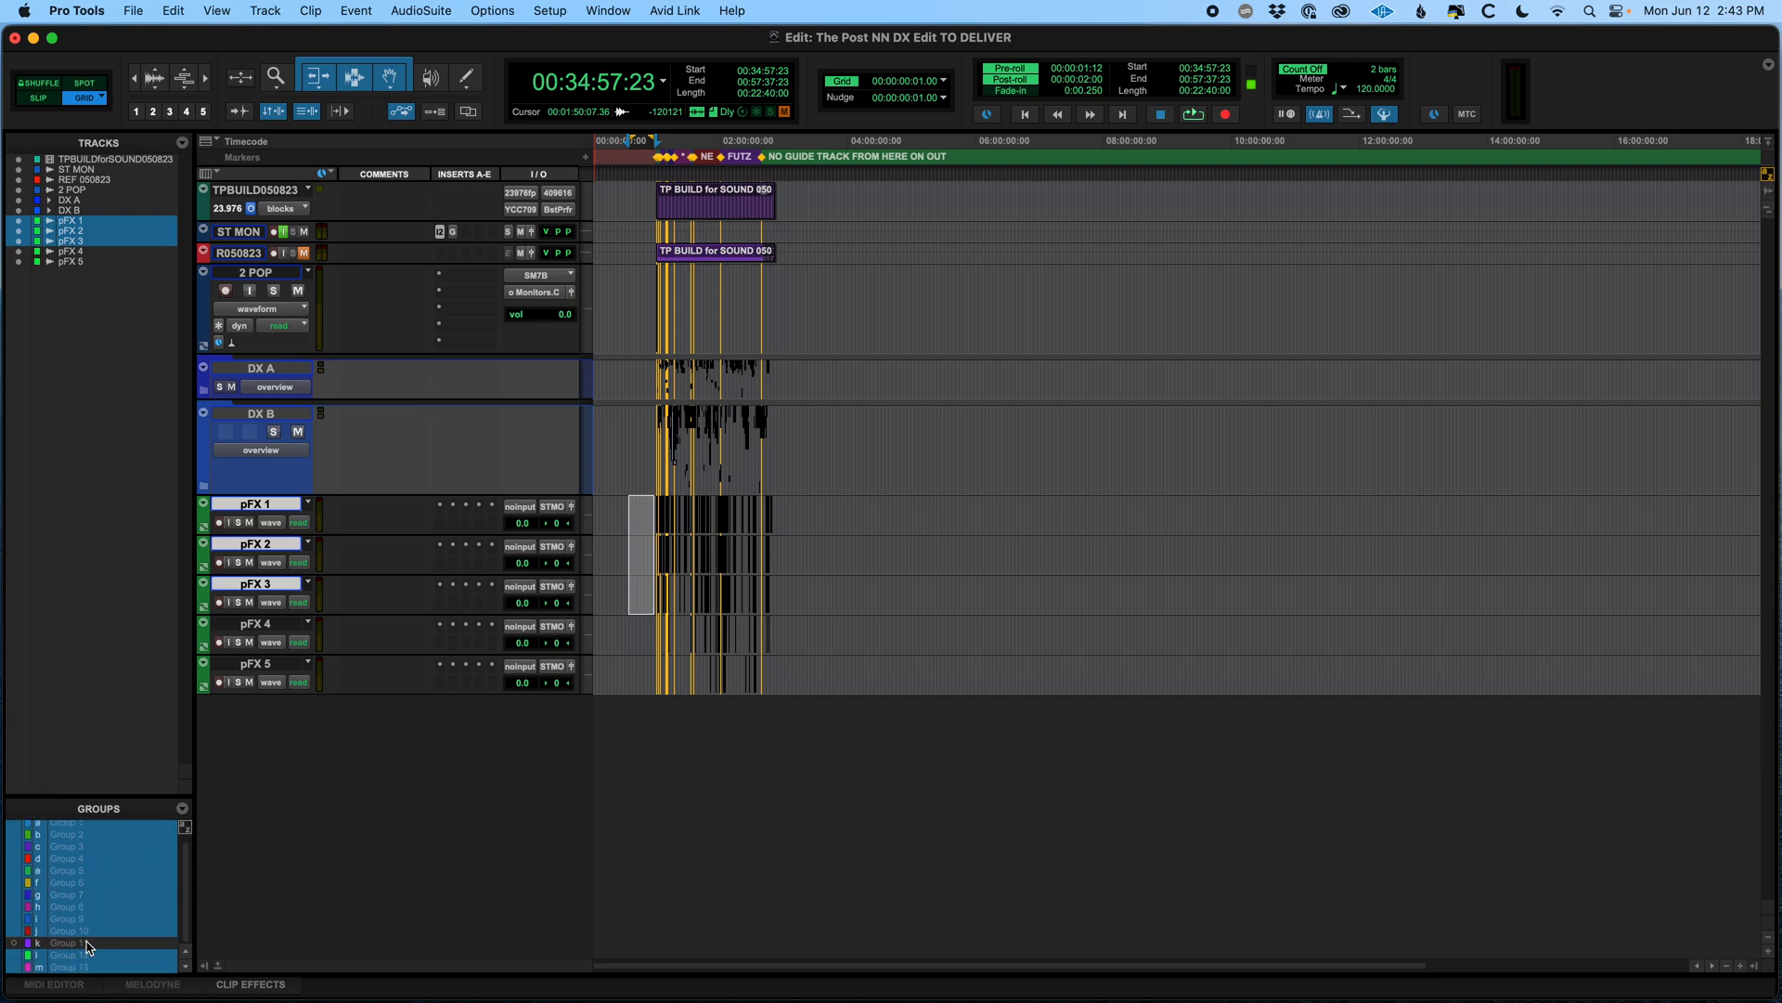
left_click(88, 943)
right_click(100, 888)
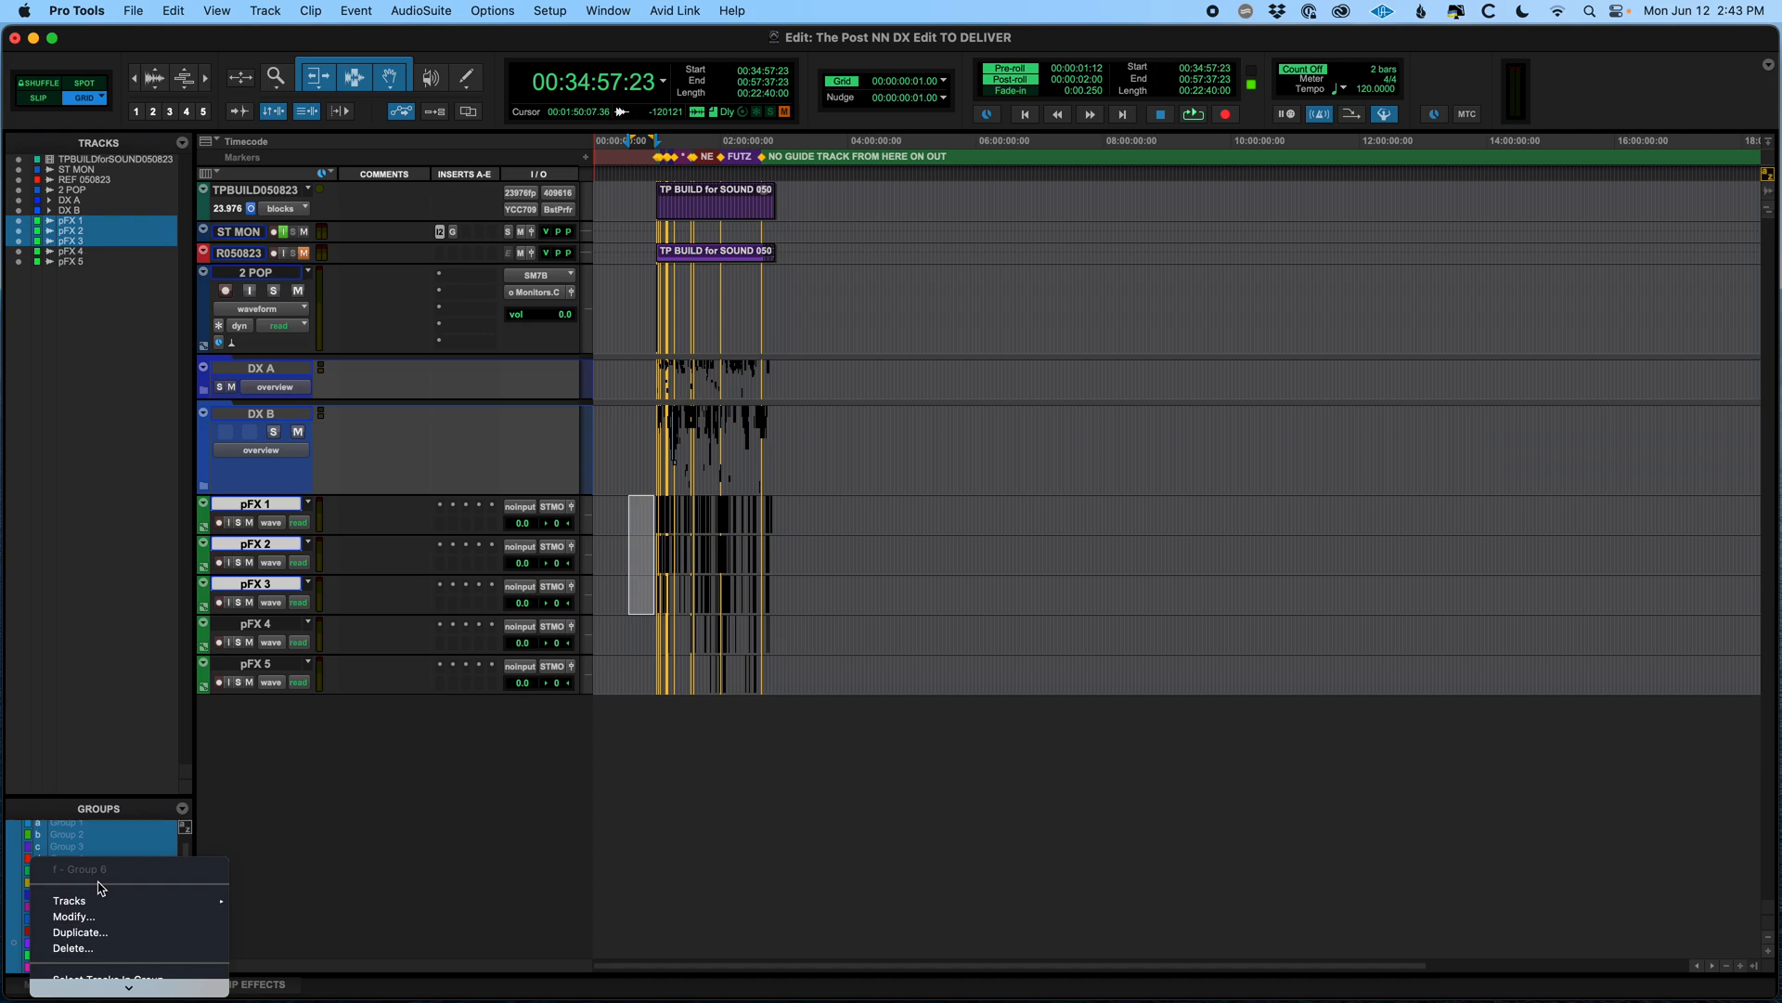
left_click(74, 948)
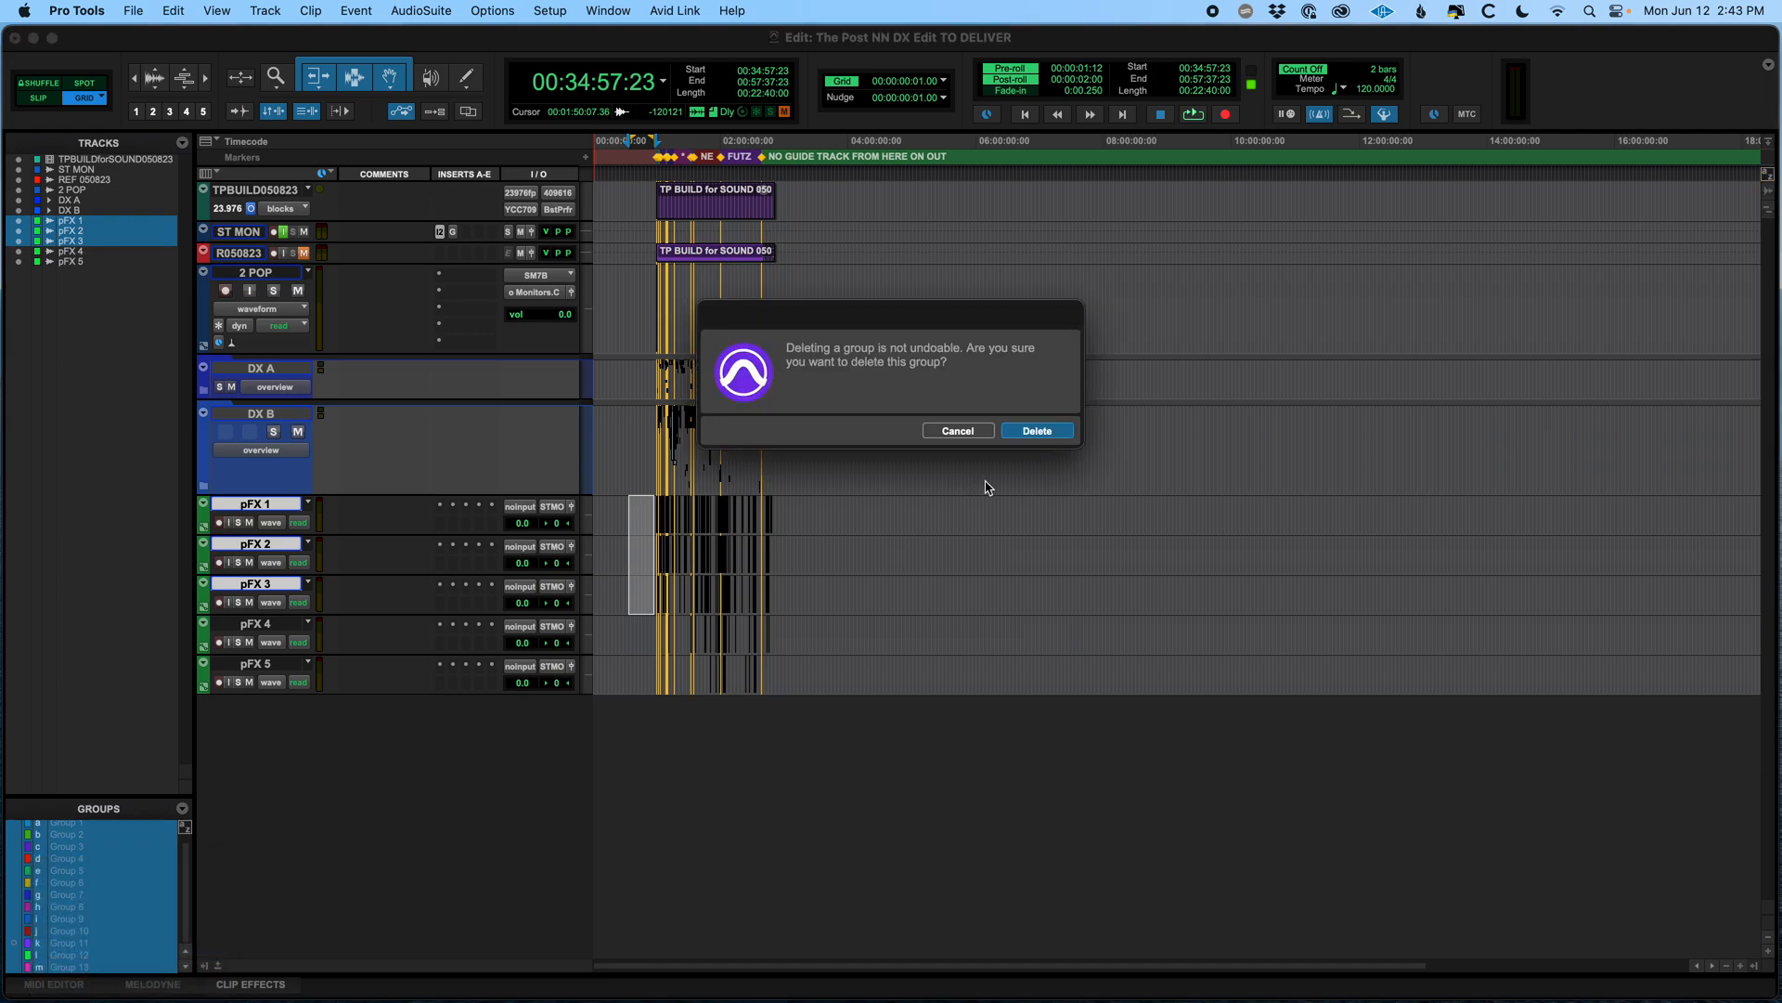
left_click(1037, 431)
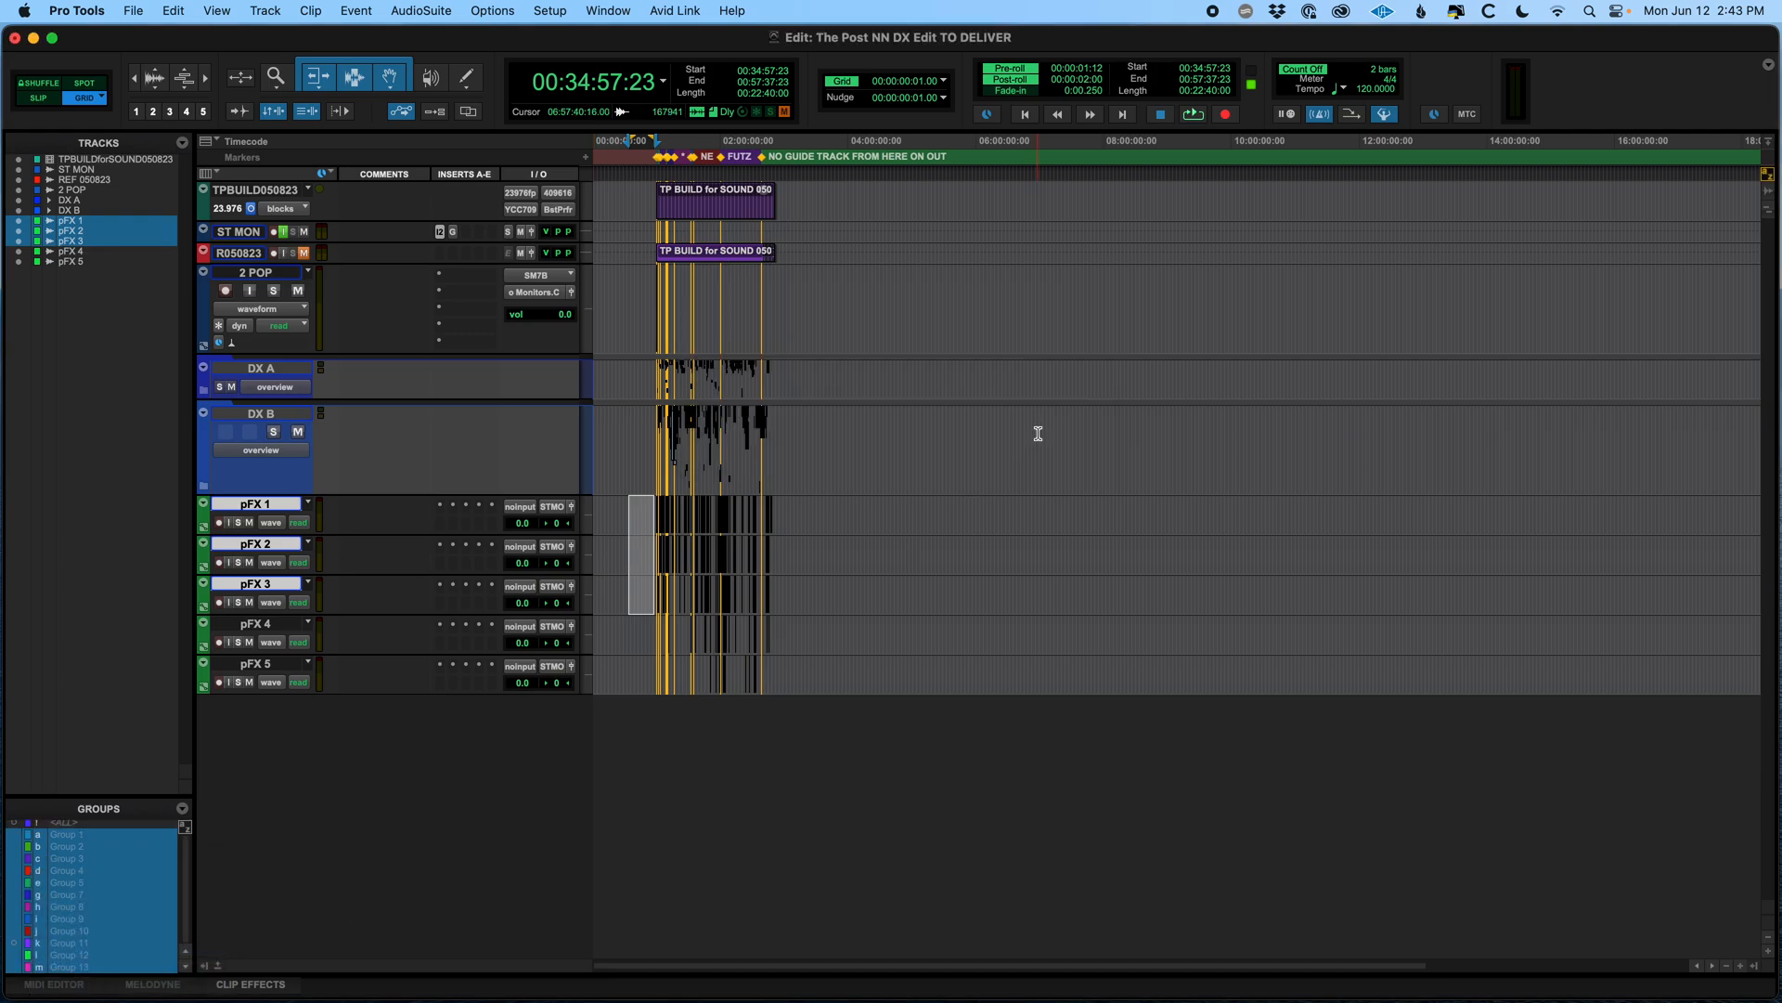
Re-enable the remaining groups in the groups list and save the session
left_click(90, 846)
left_click(89, 834)
left_click(89, 835)
left_click(68, 846)
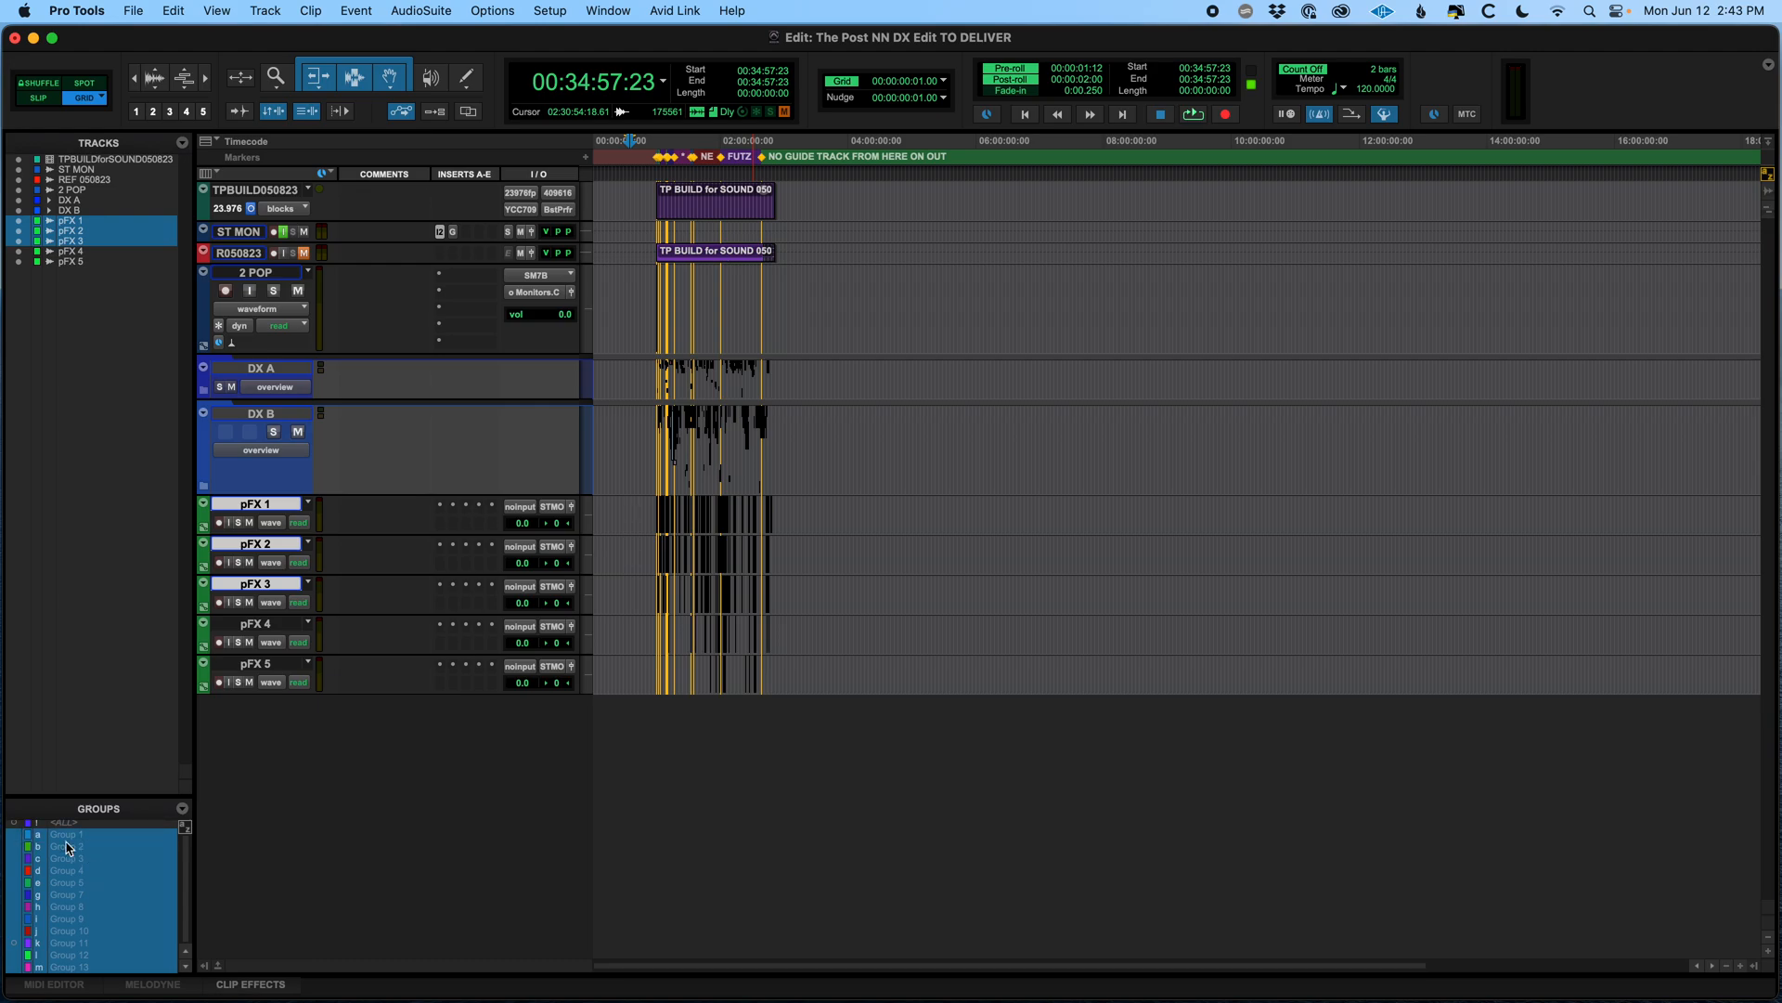
key("super+s")
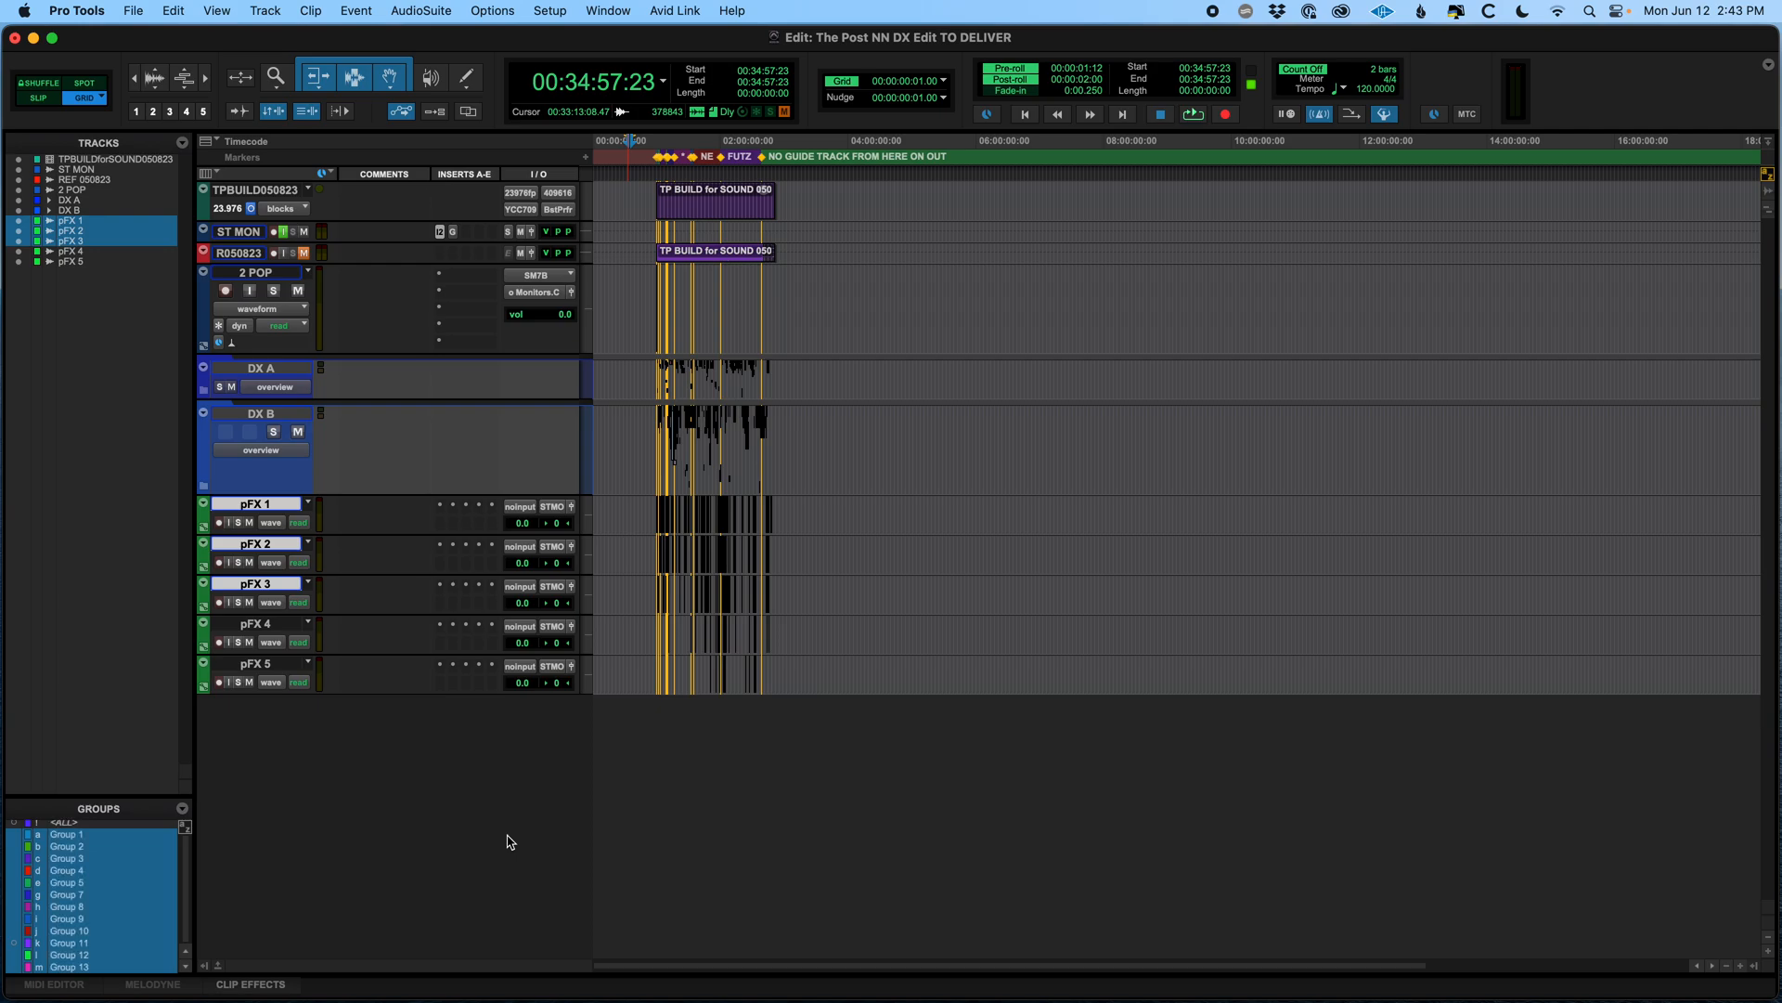
Zoom to the session start, select the TPBUILD050823 and ST MON tracks, and delete them
left_click(627, 516)
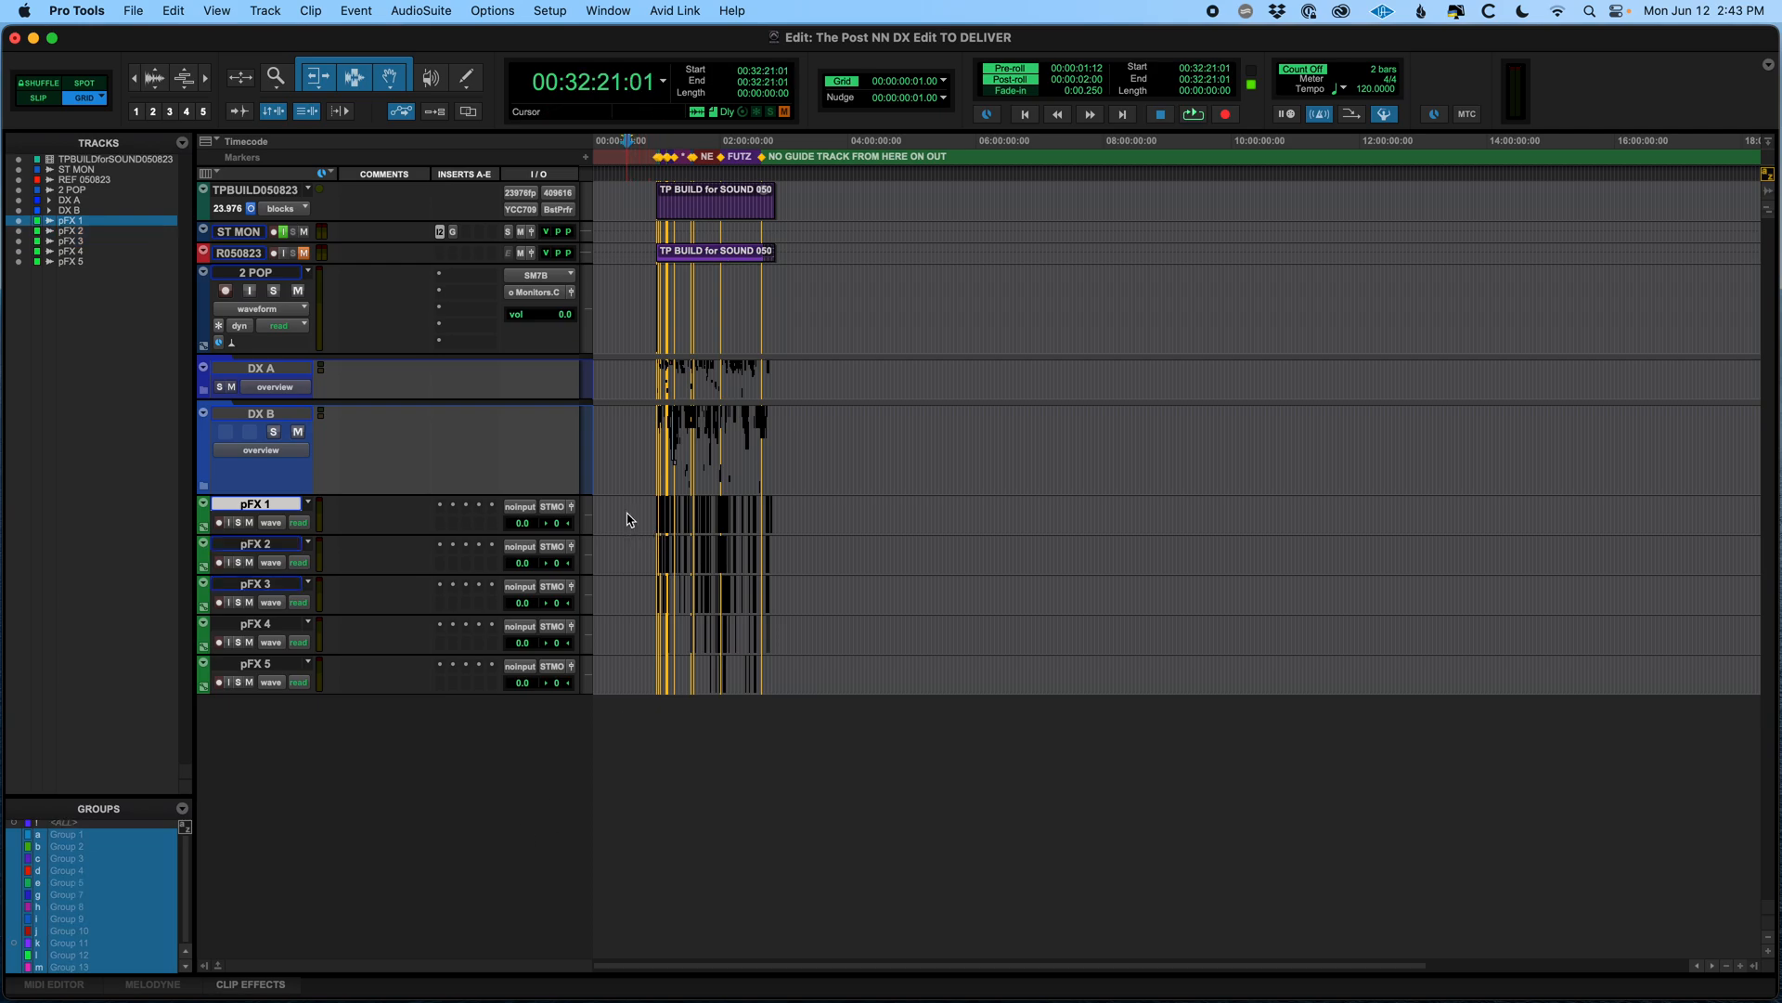
key("t")
key("t")
key("t")
key("t")
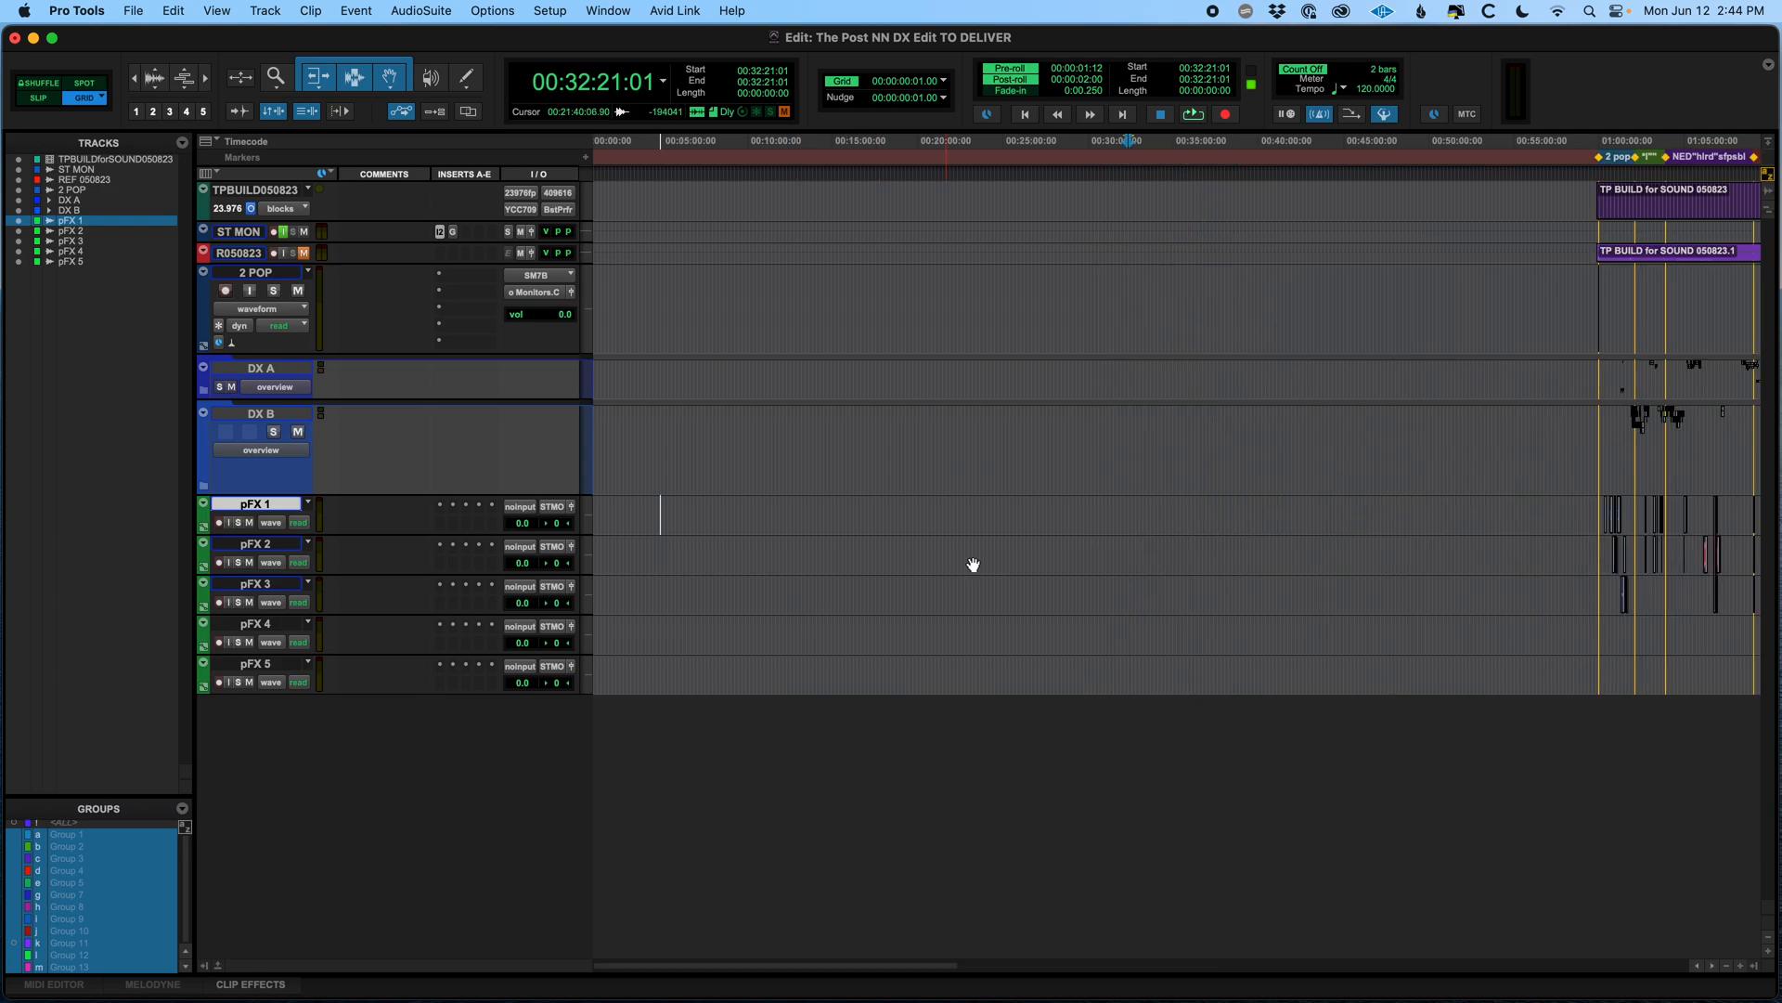
key("r")
scroll(967, 549, "right", 10)
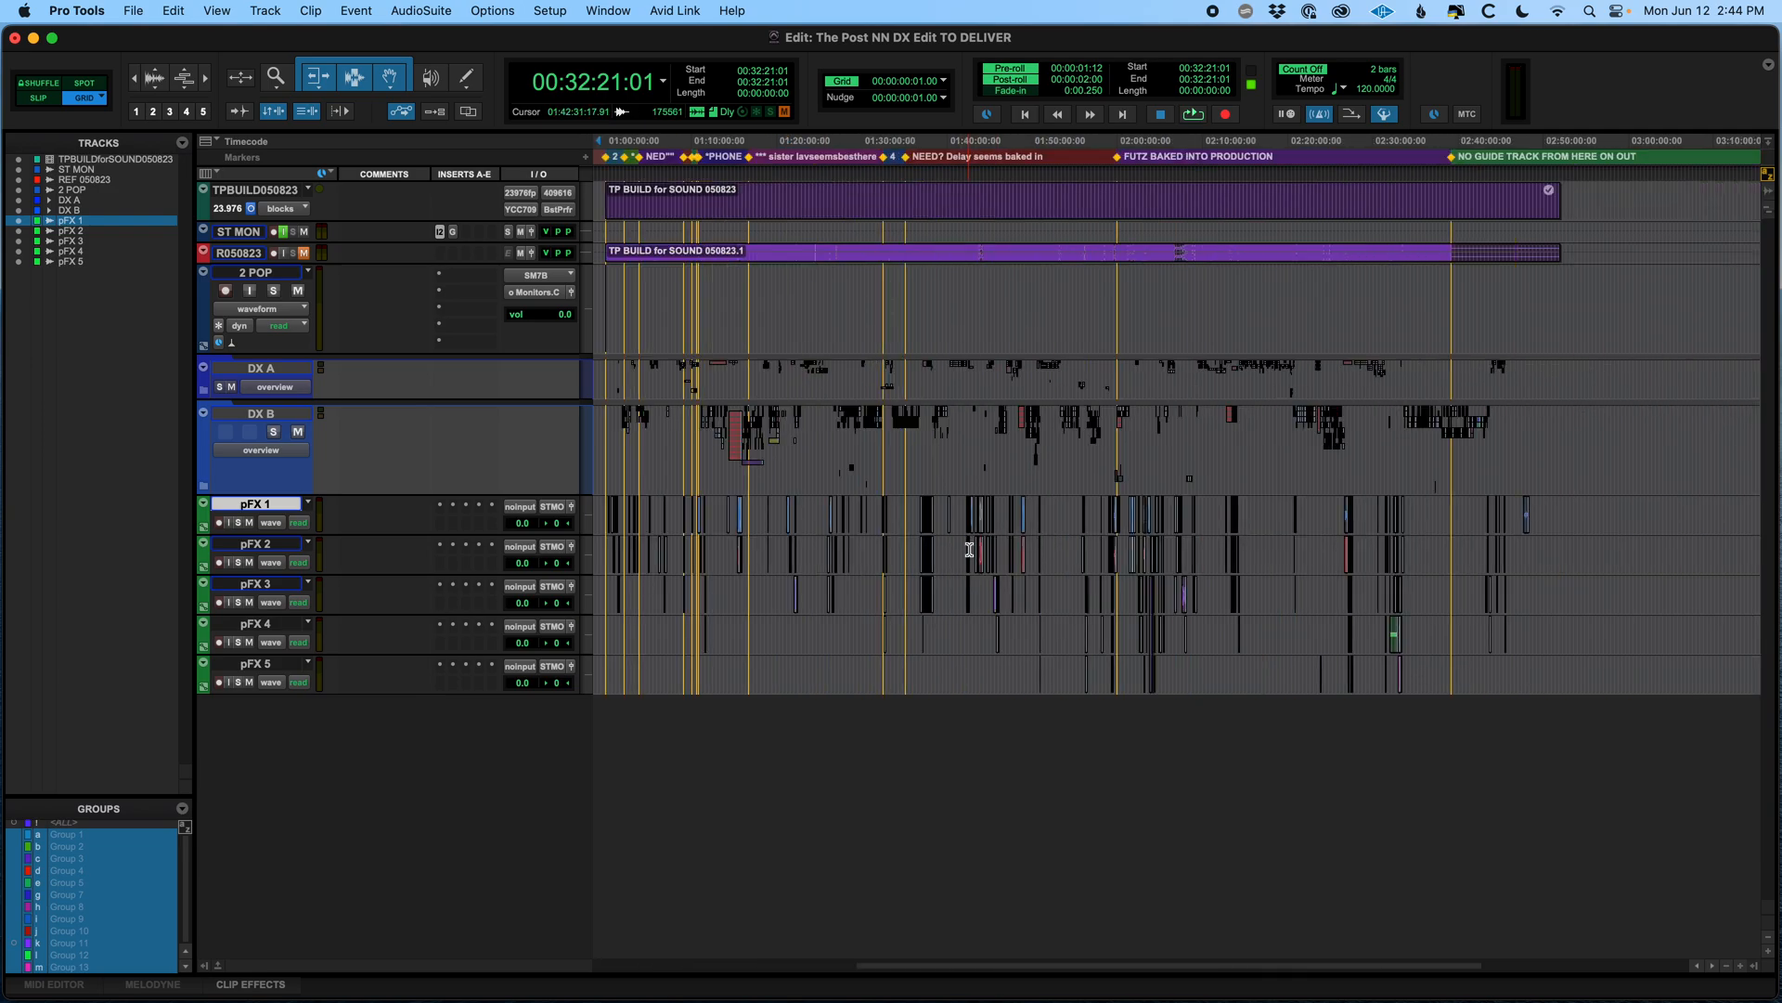
left_click(632, 200)
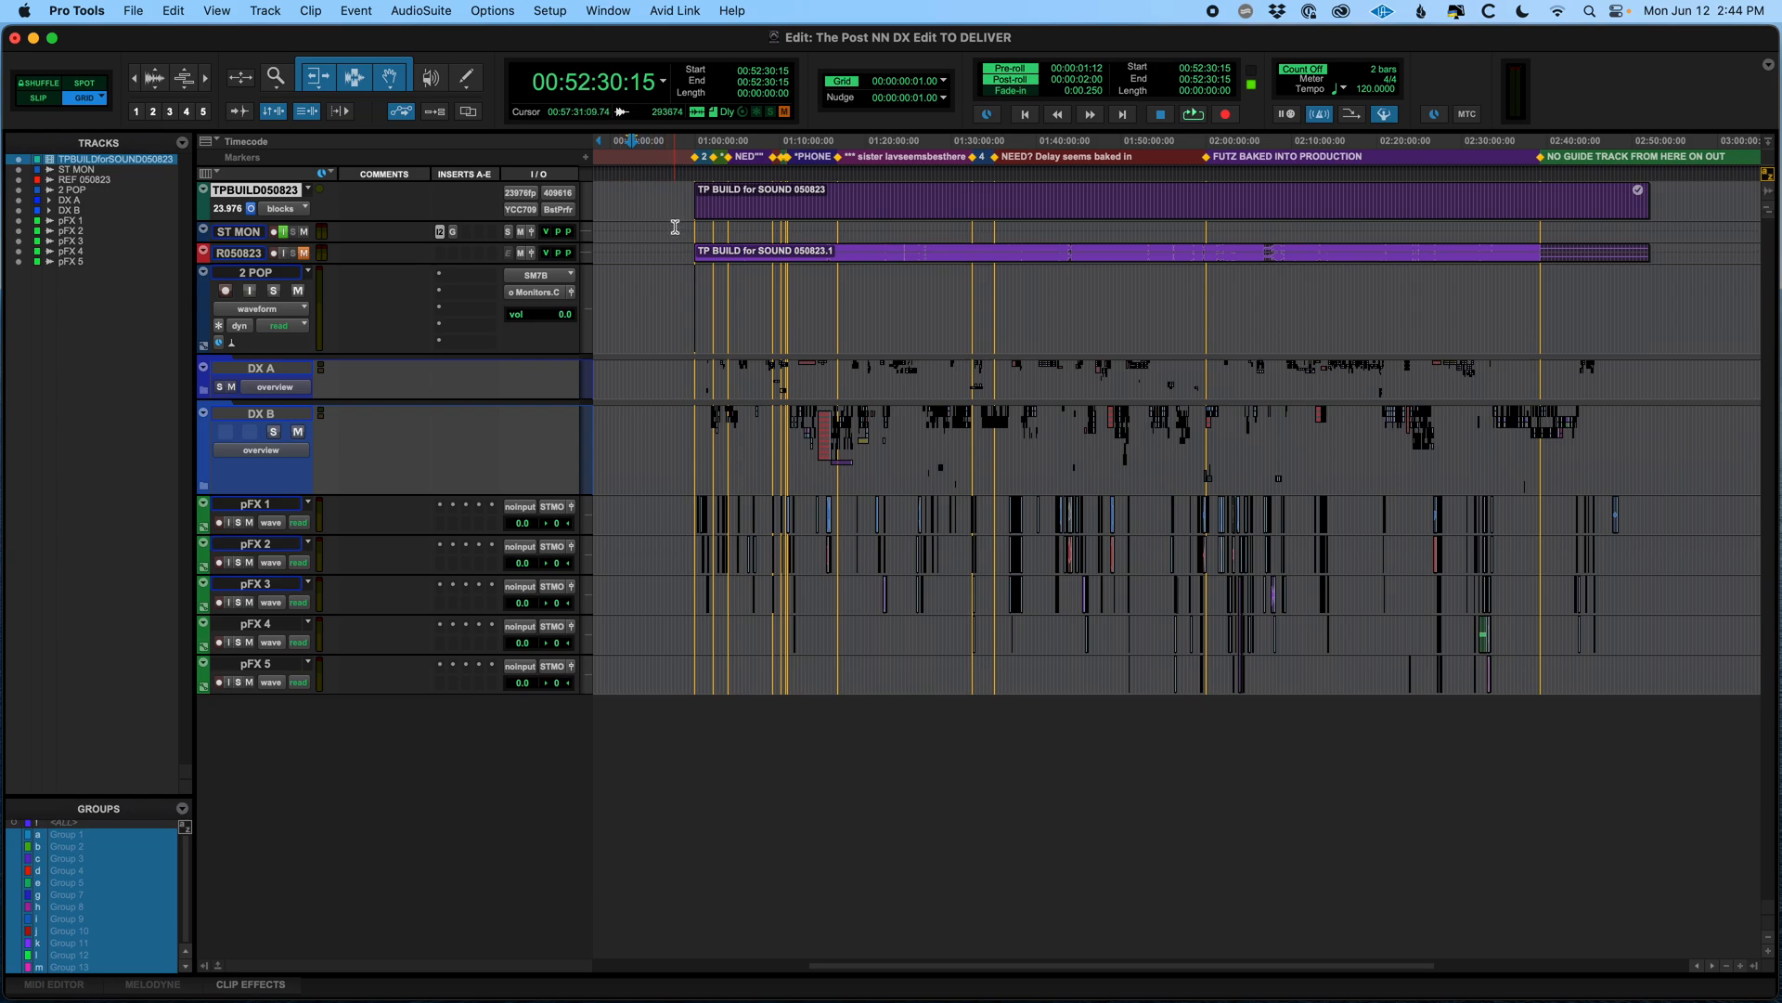
key("shift+semicolon")
key("shift+semicolon")
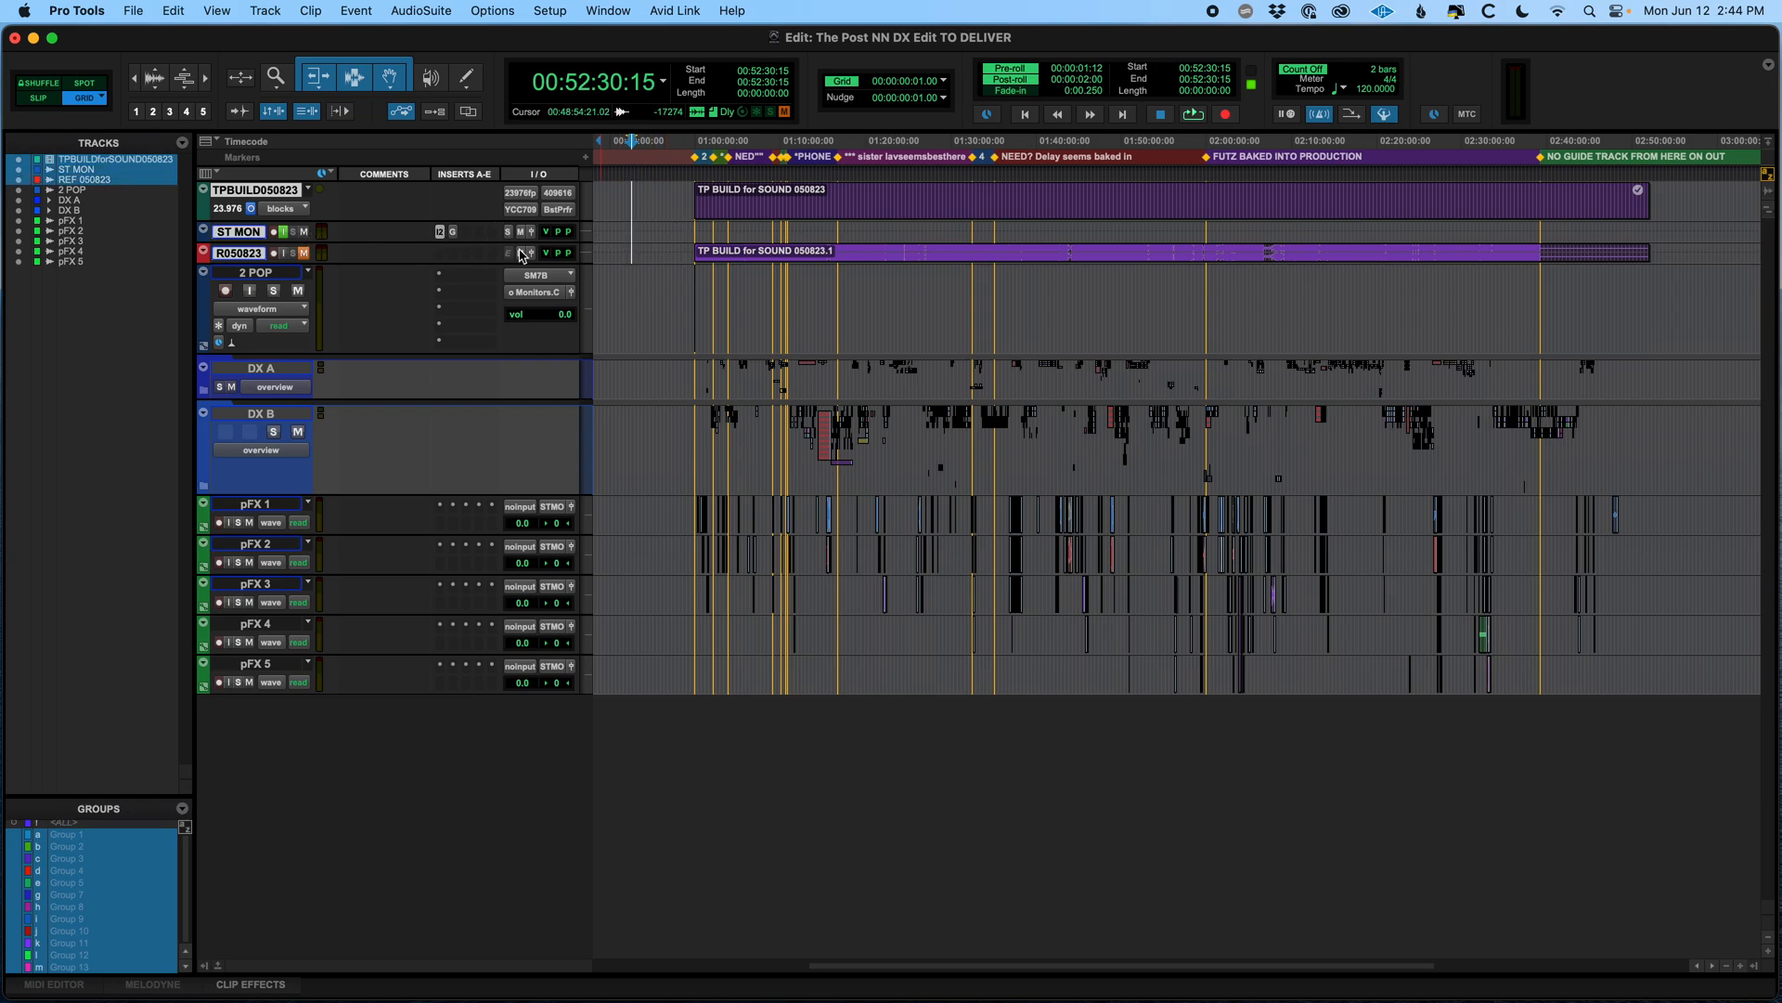
left_click_drag(632, 234, 660, 216)
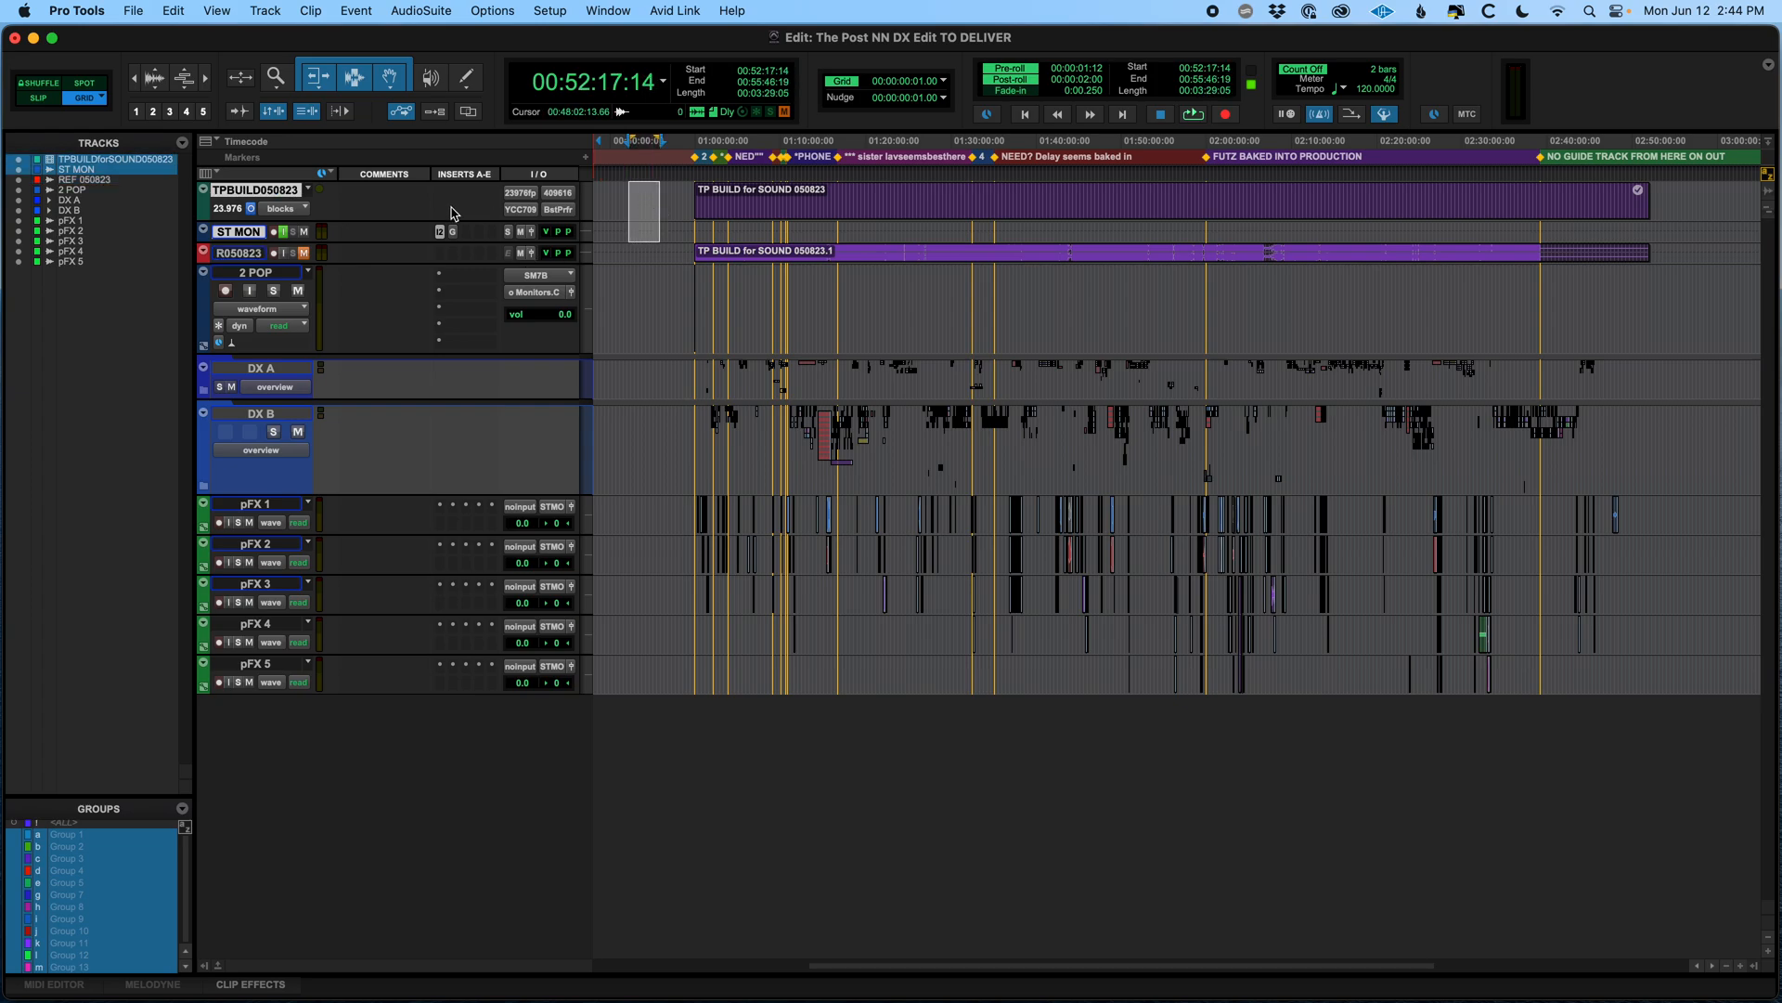
right_click(272, 189)
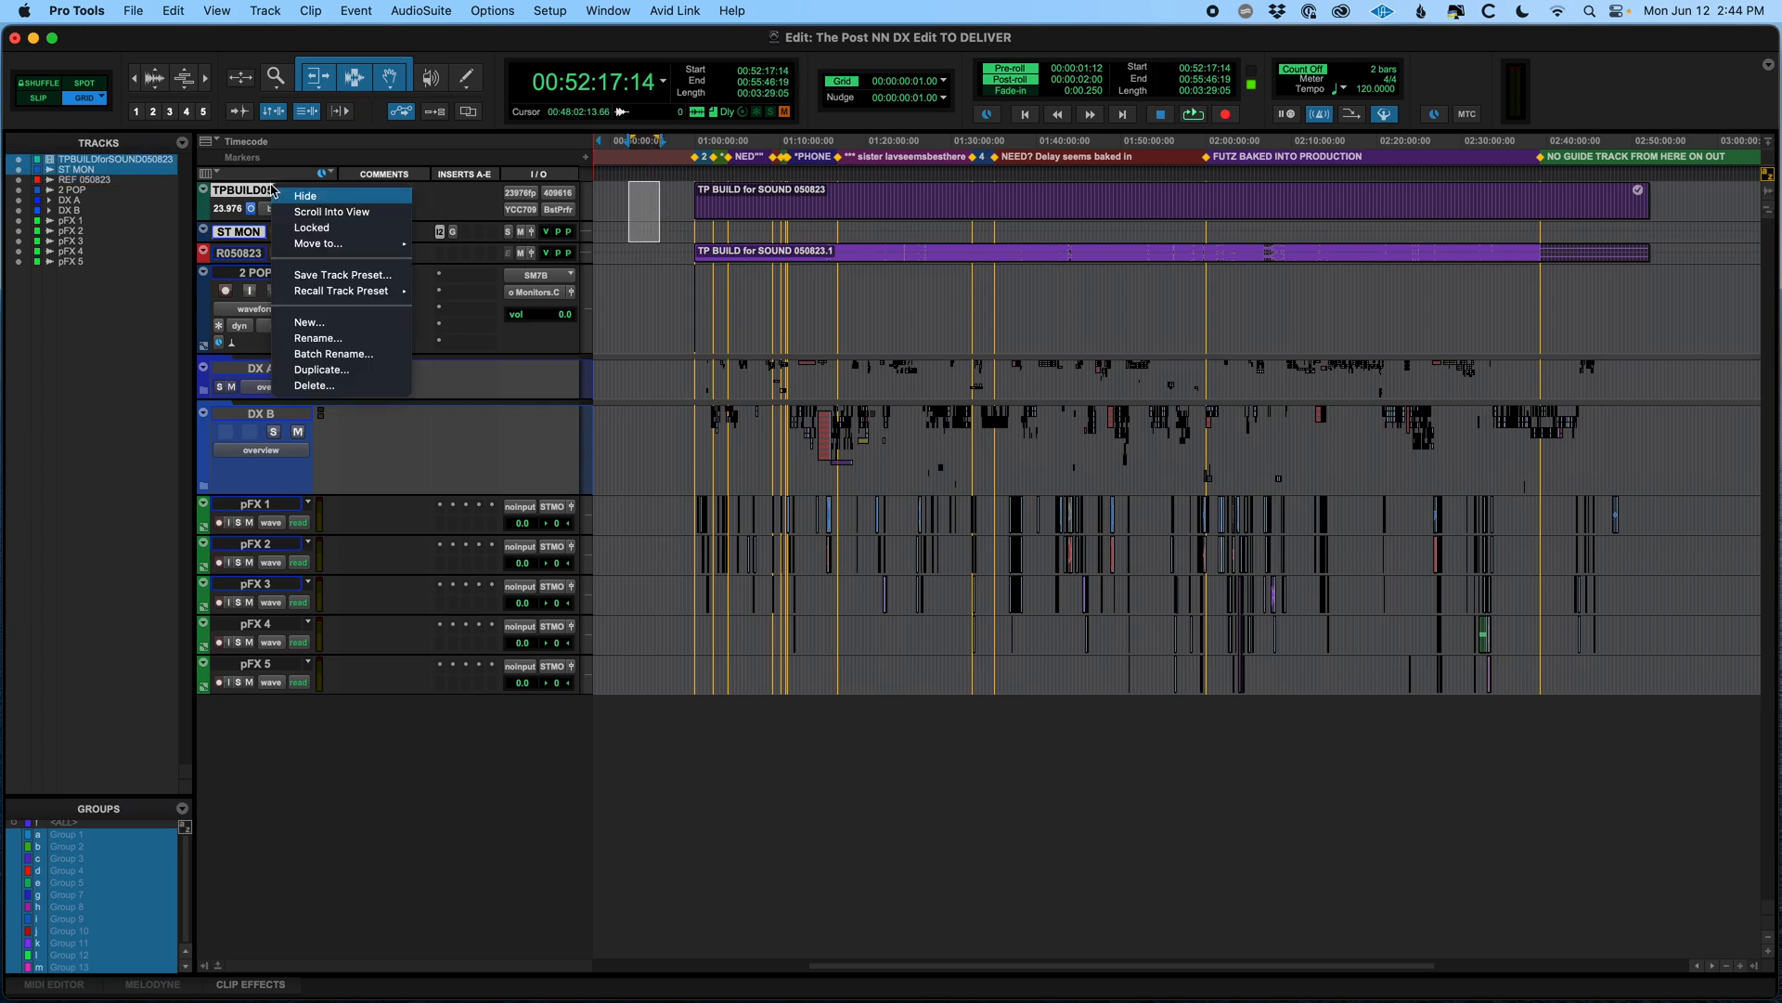
left_click(338, 386)
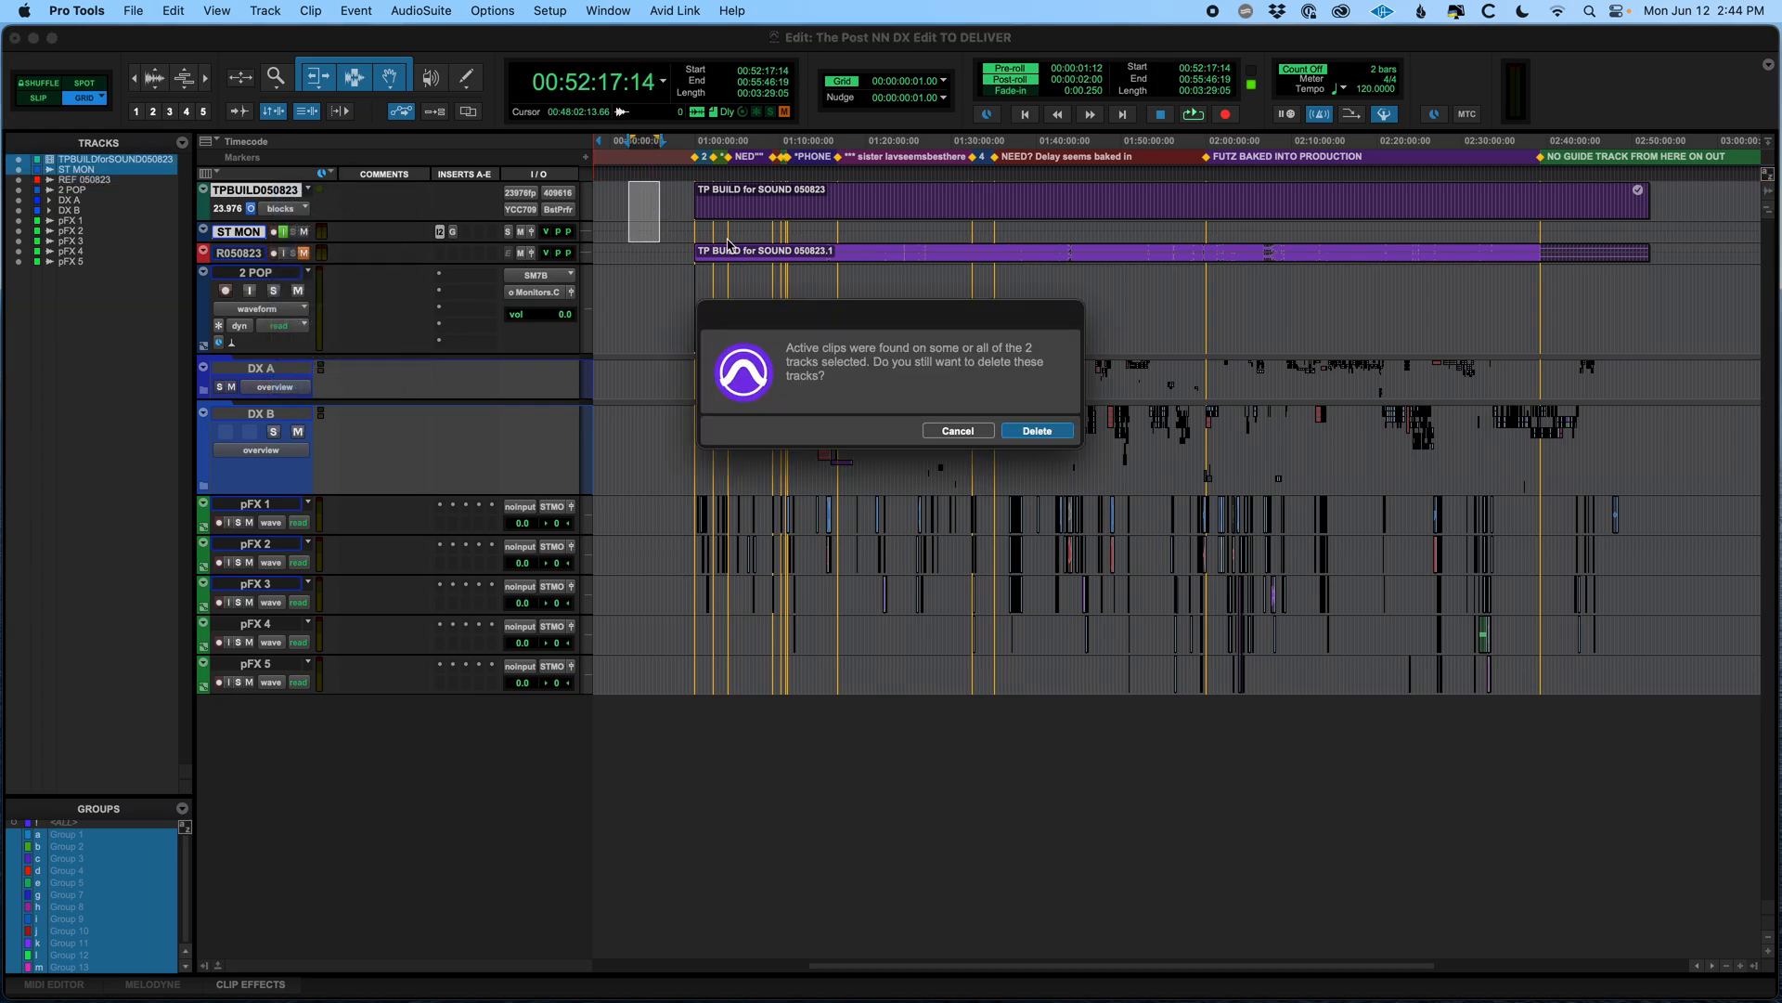
left_click(1037, 431)
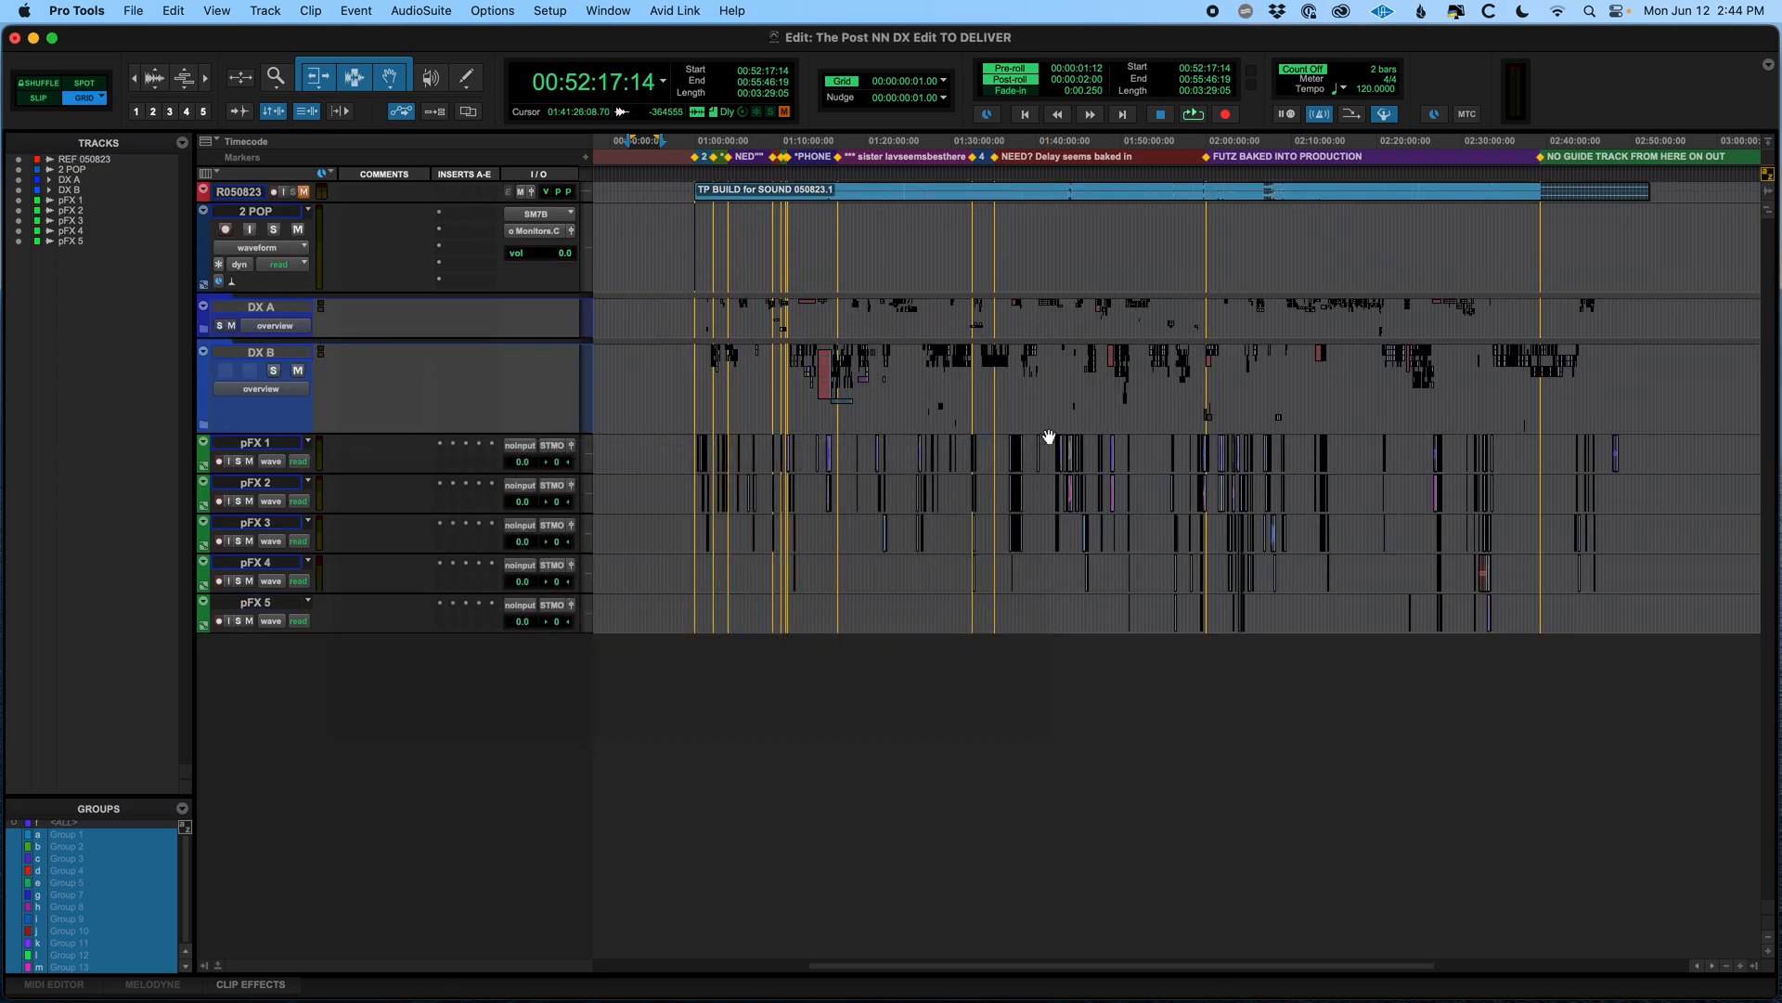
Minimize the height of the 2 POP track and the tracks below it
left_click(663, 223)
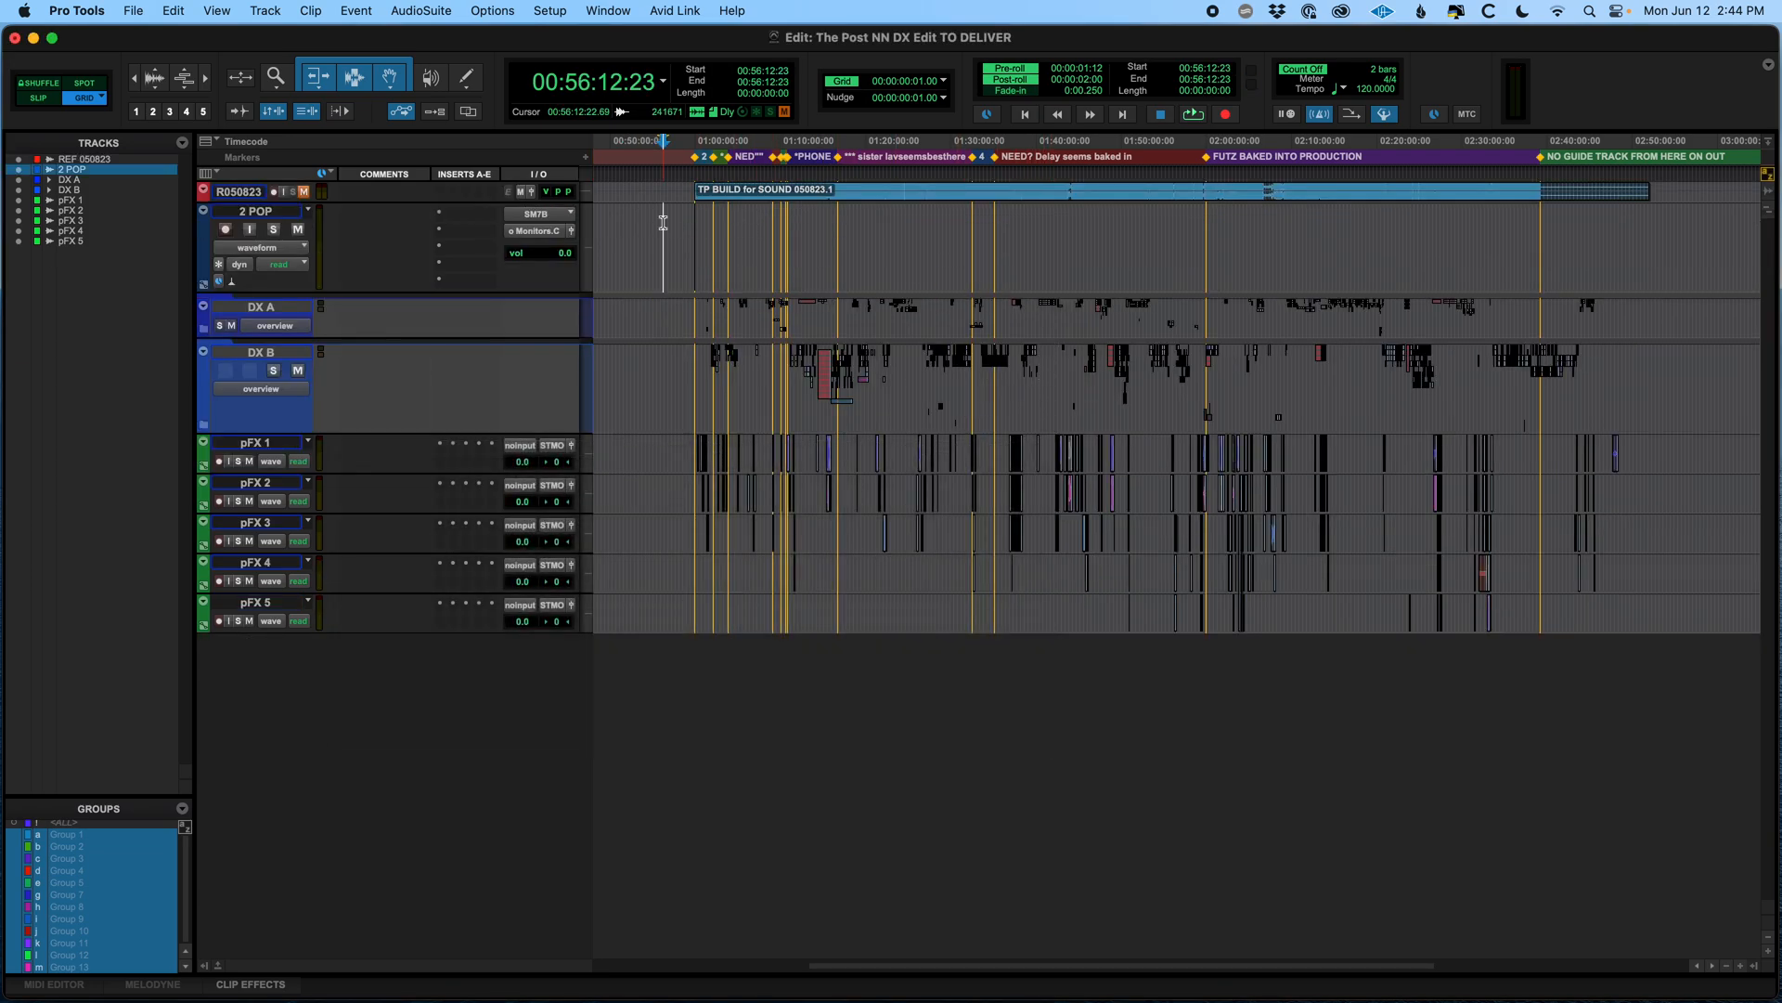
key("ctrl+Down")
key("ctrl+Down")
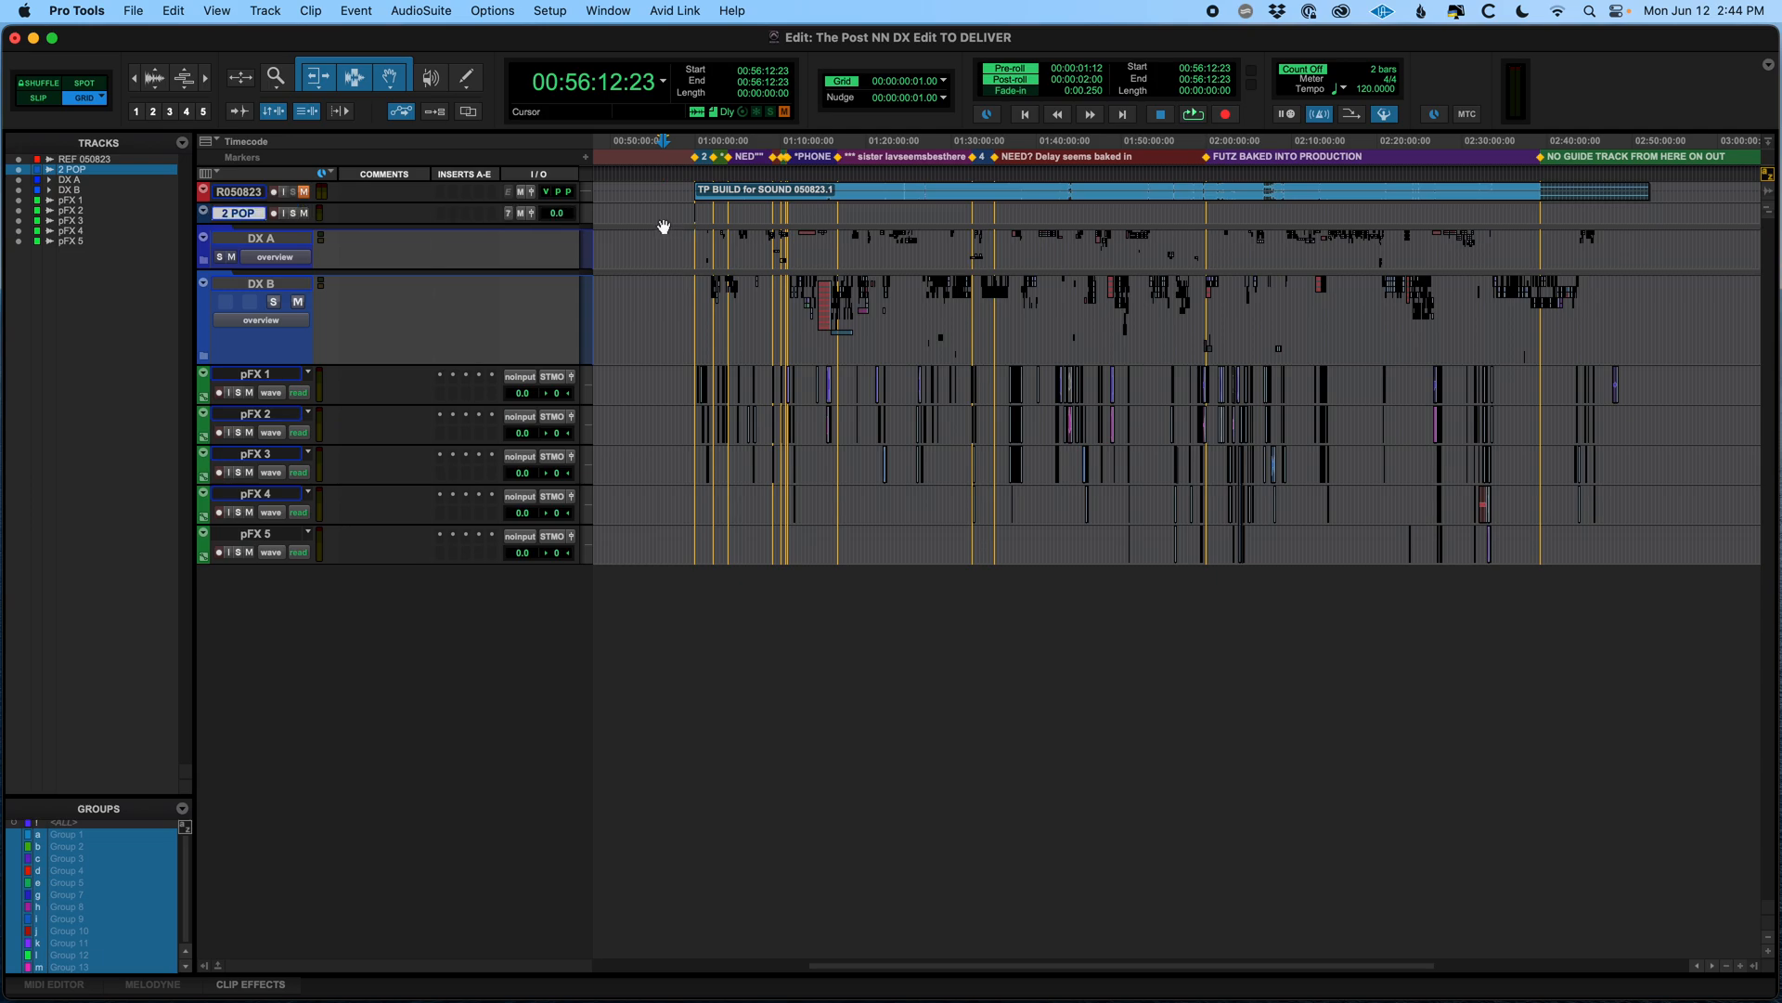
Enlarge the DX A folder track height, select DX B, and save the session
left_click(644, 241)
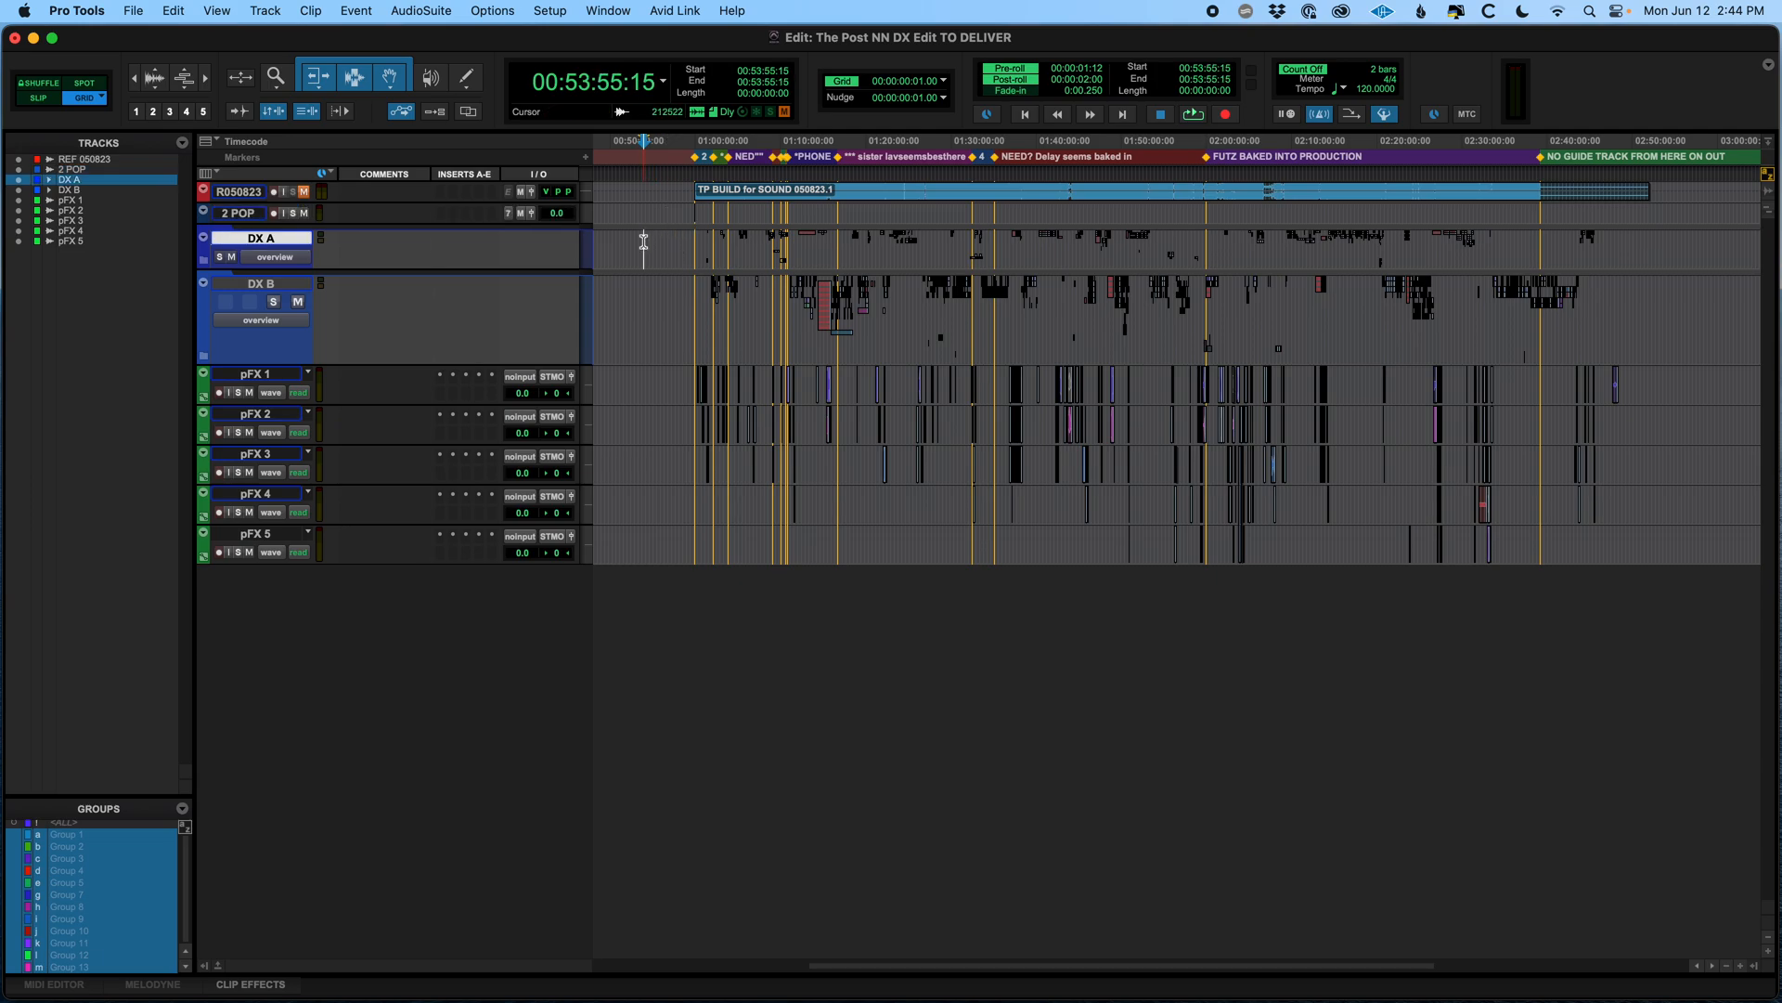
key("ctrl+Up")
key("ctrl+Up")
key("super+s")
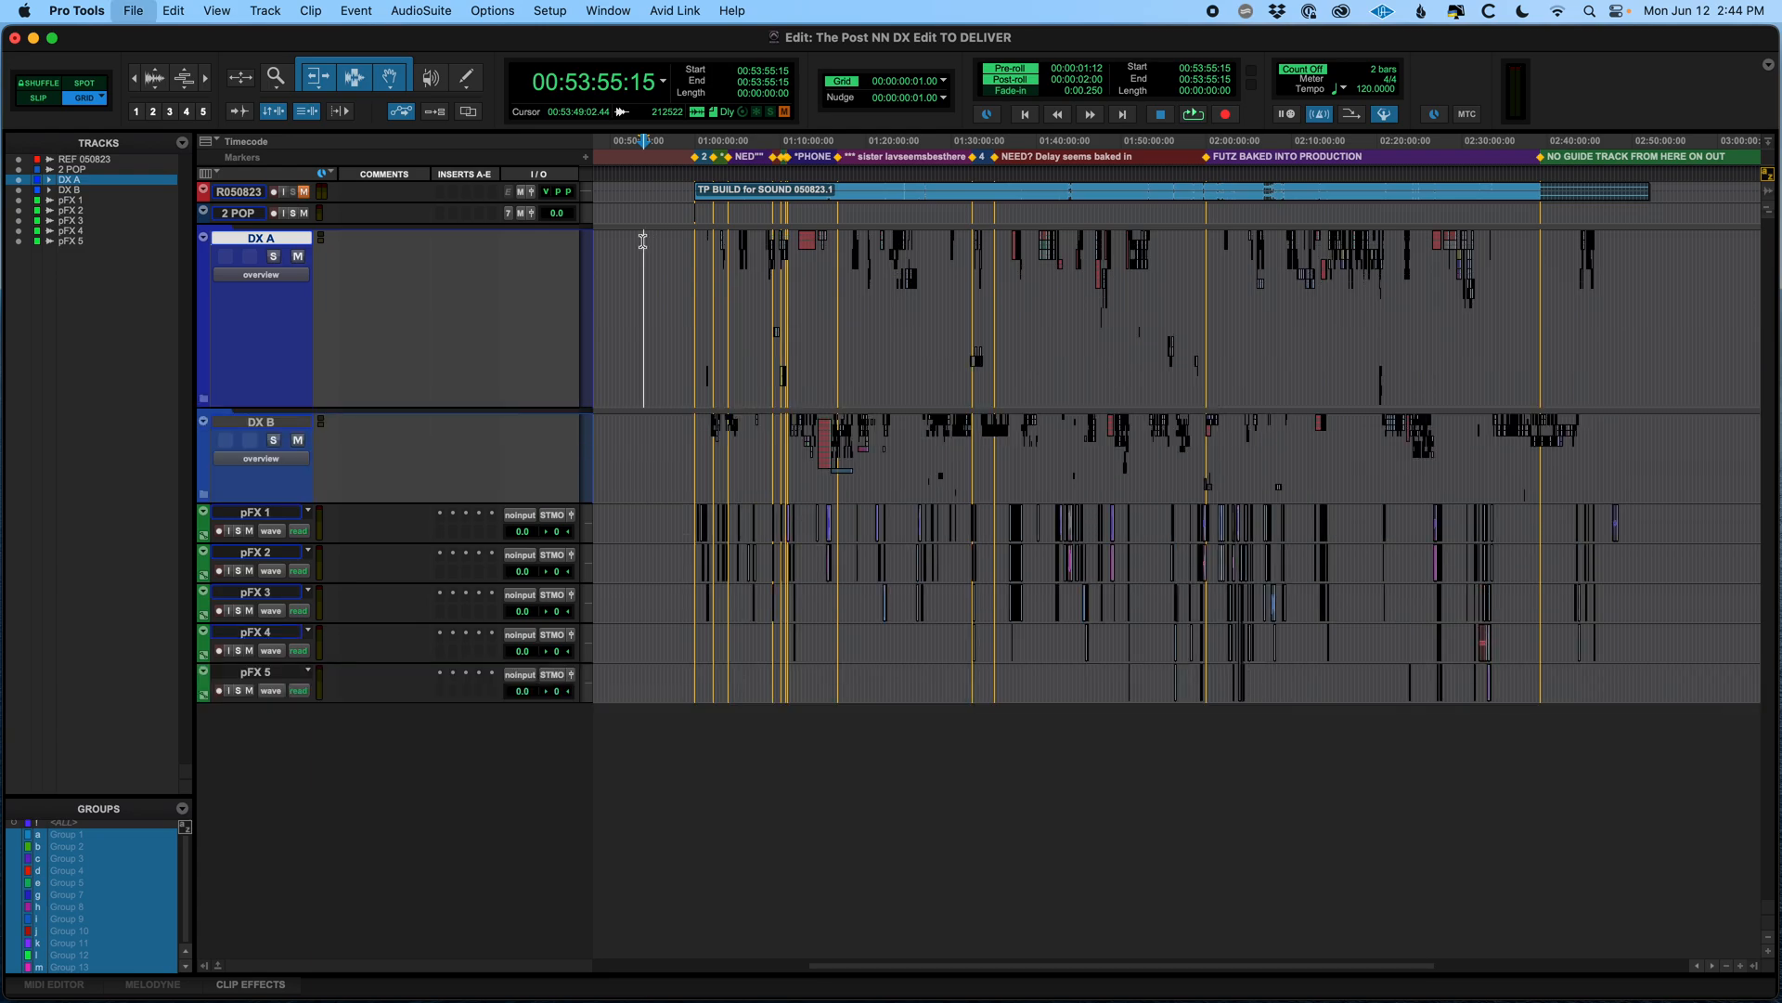
left_click(655, 416)
key("super+s")
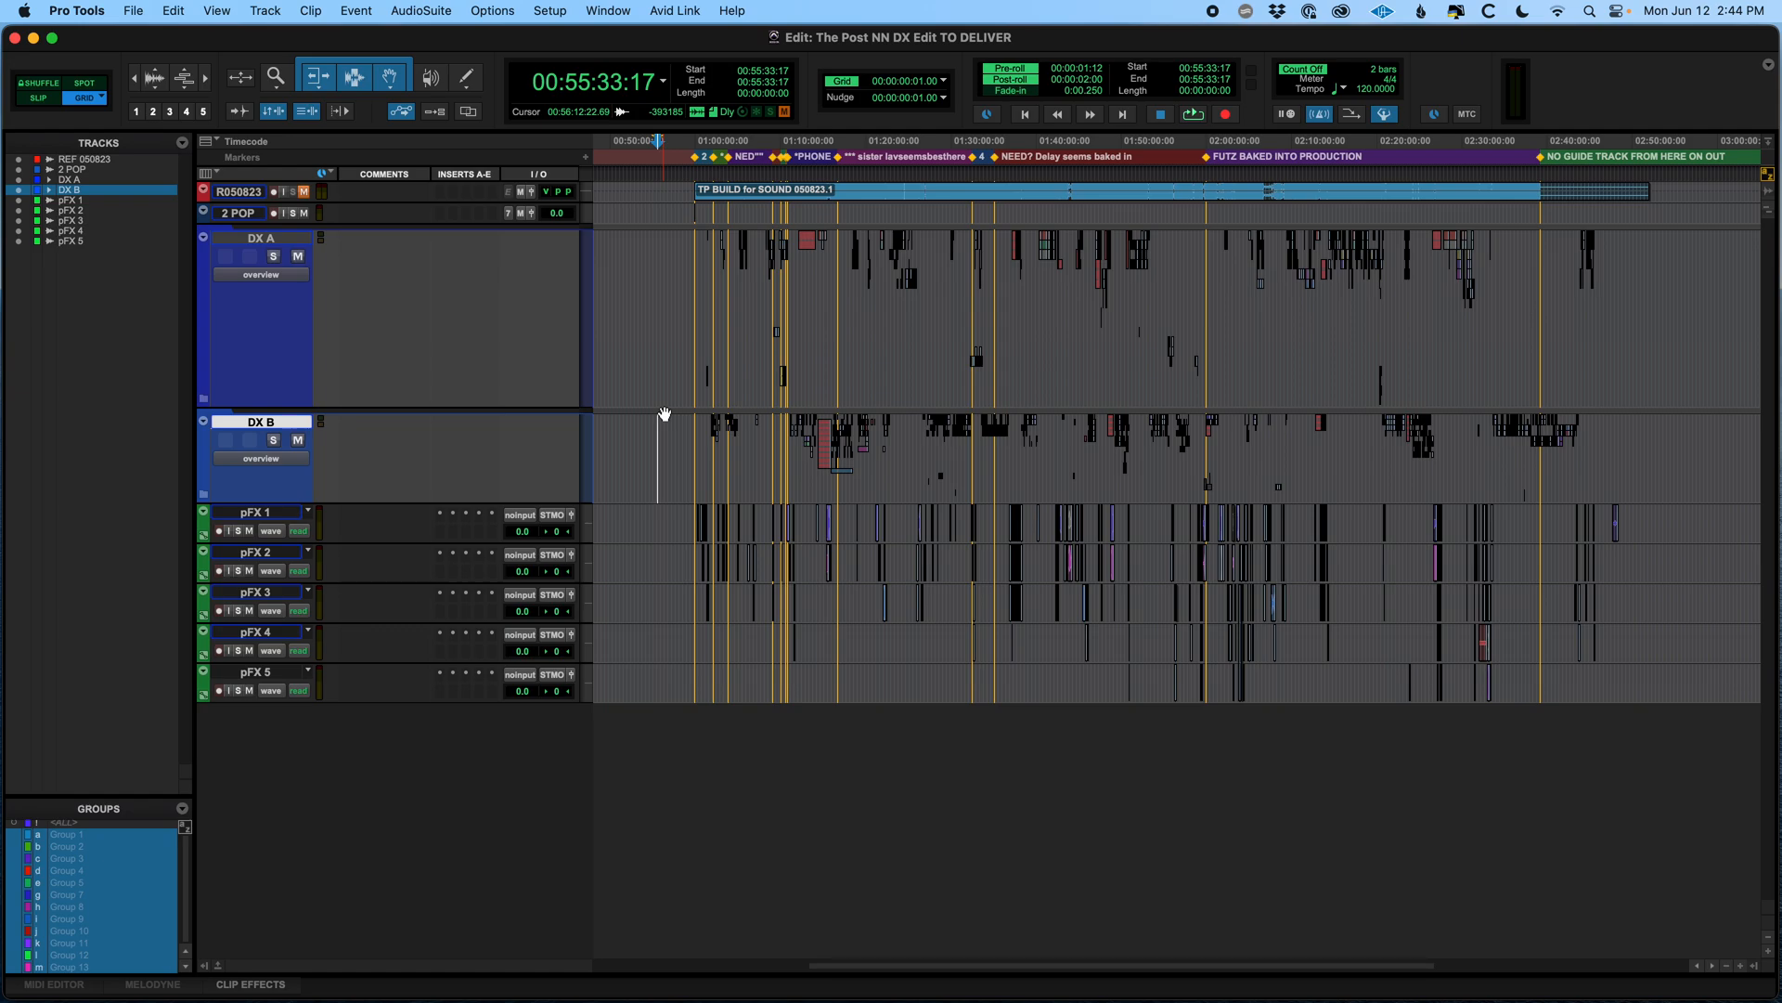
Switch to Finder and browse the 1_PROJECTS, 2_ELEMENTS and 3_BOUNCES folders of The Post project
key("super+Tab")
key("super+Tab")
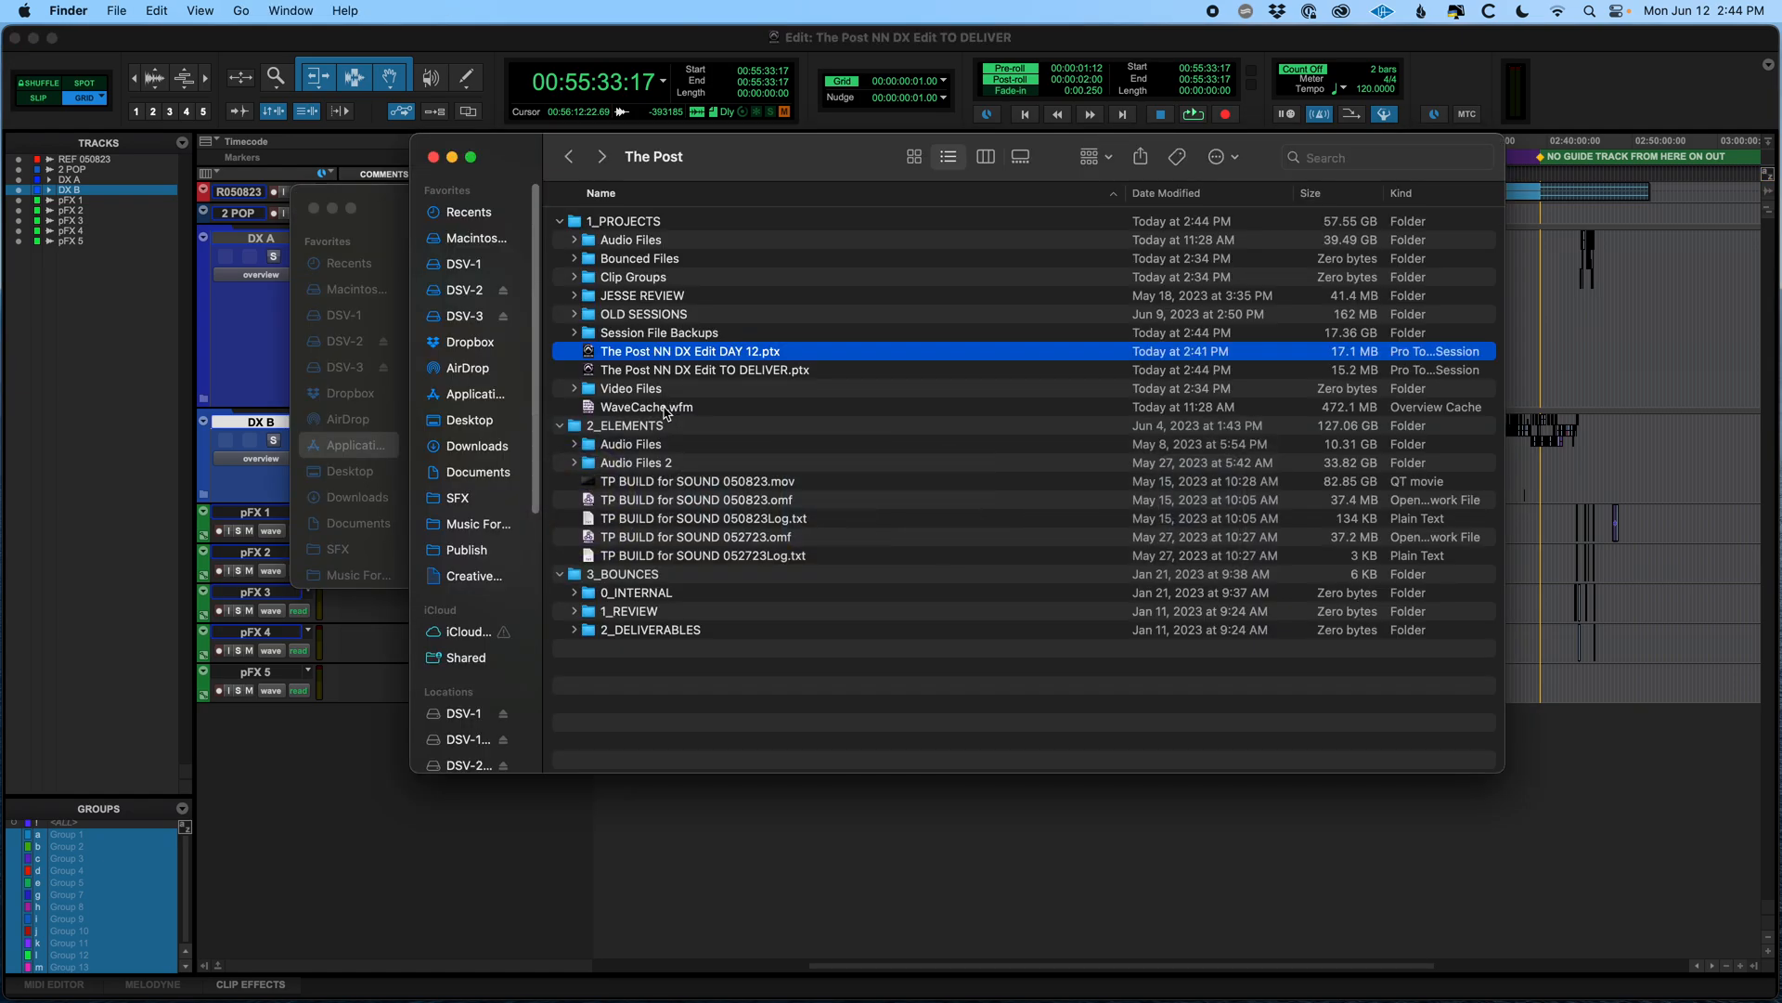
left_click(560, 223)
left_click(560, 241)
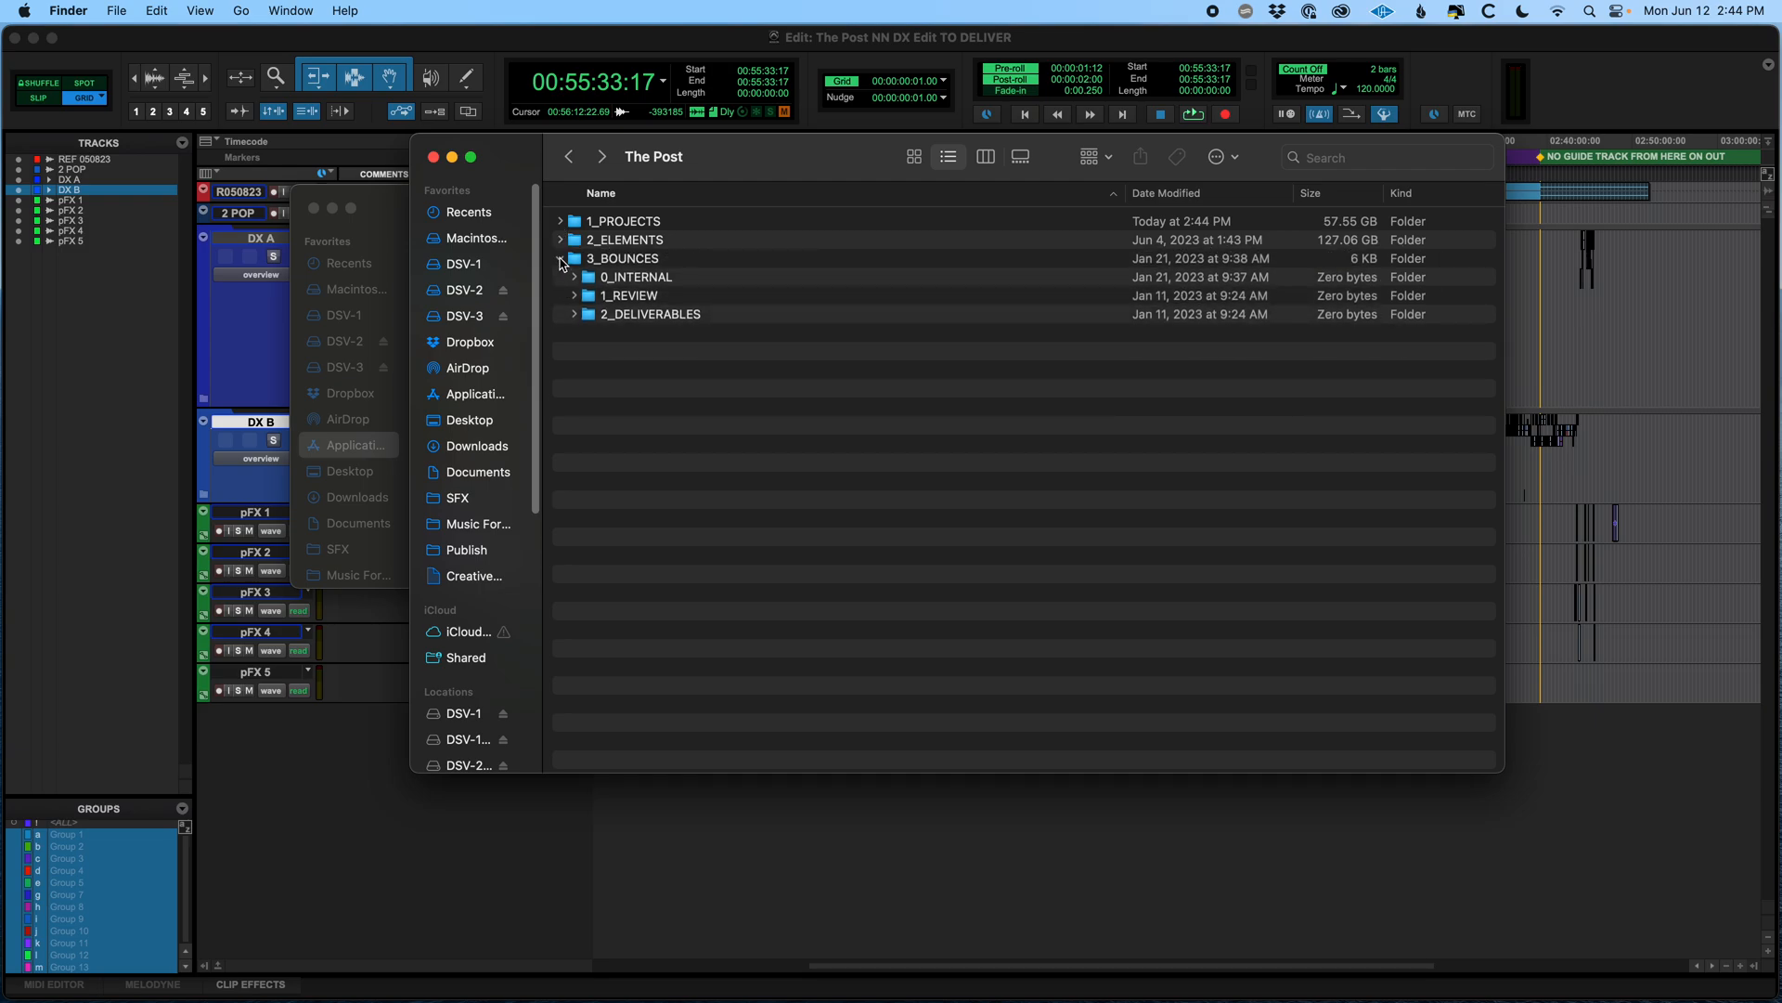
left_click(560, 259)
left_click(654, 223)
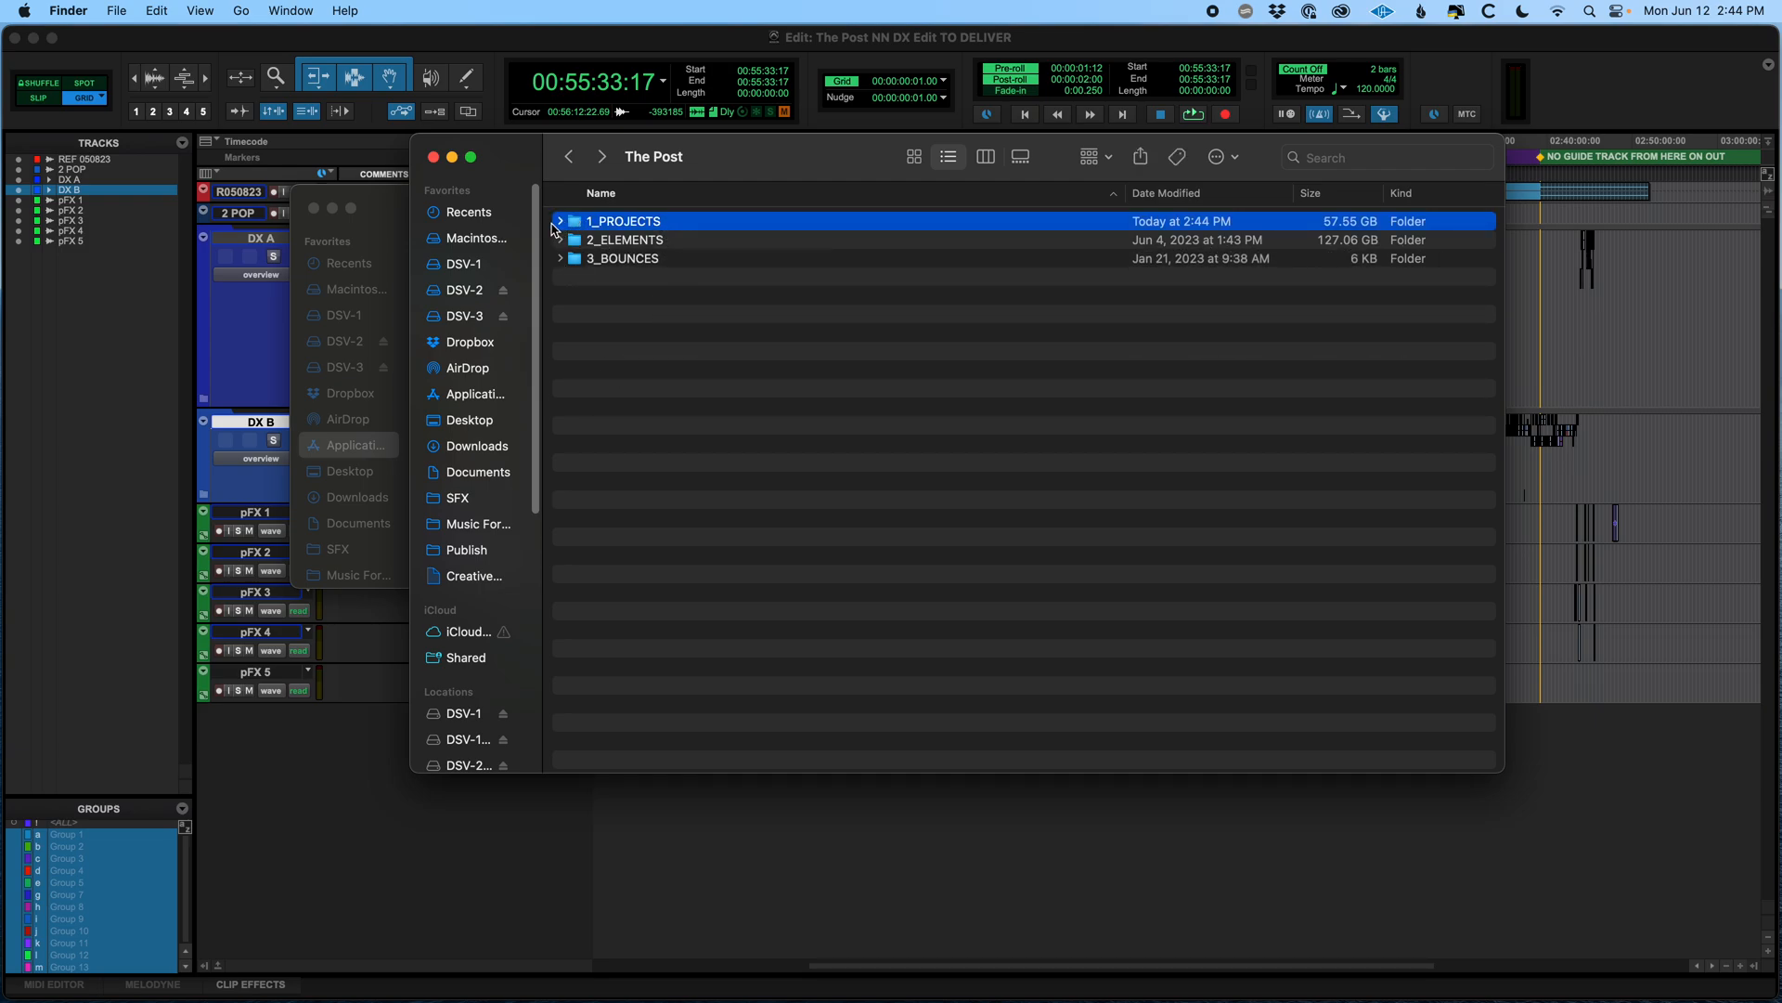
left_click(560, 222)
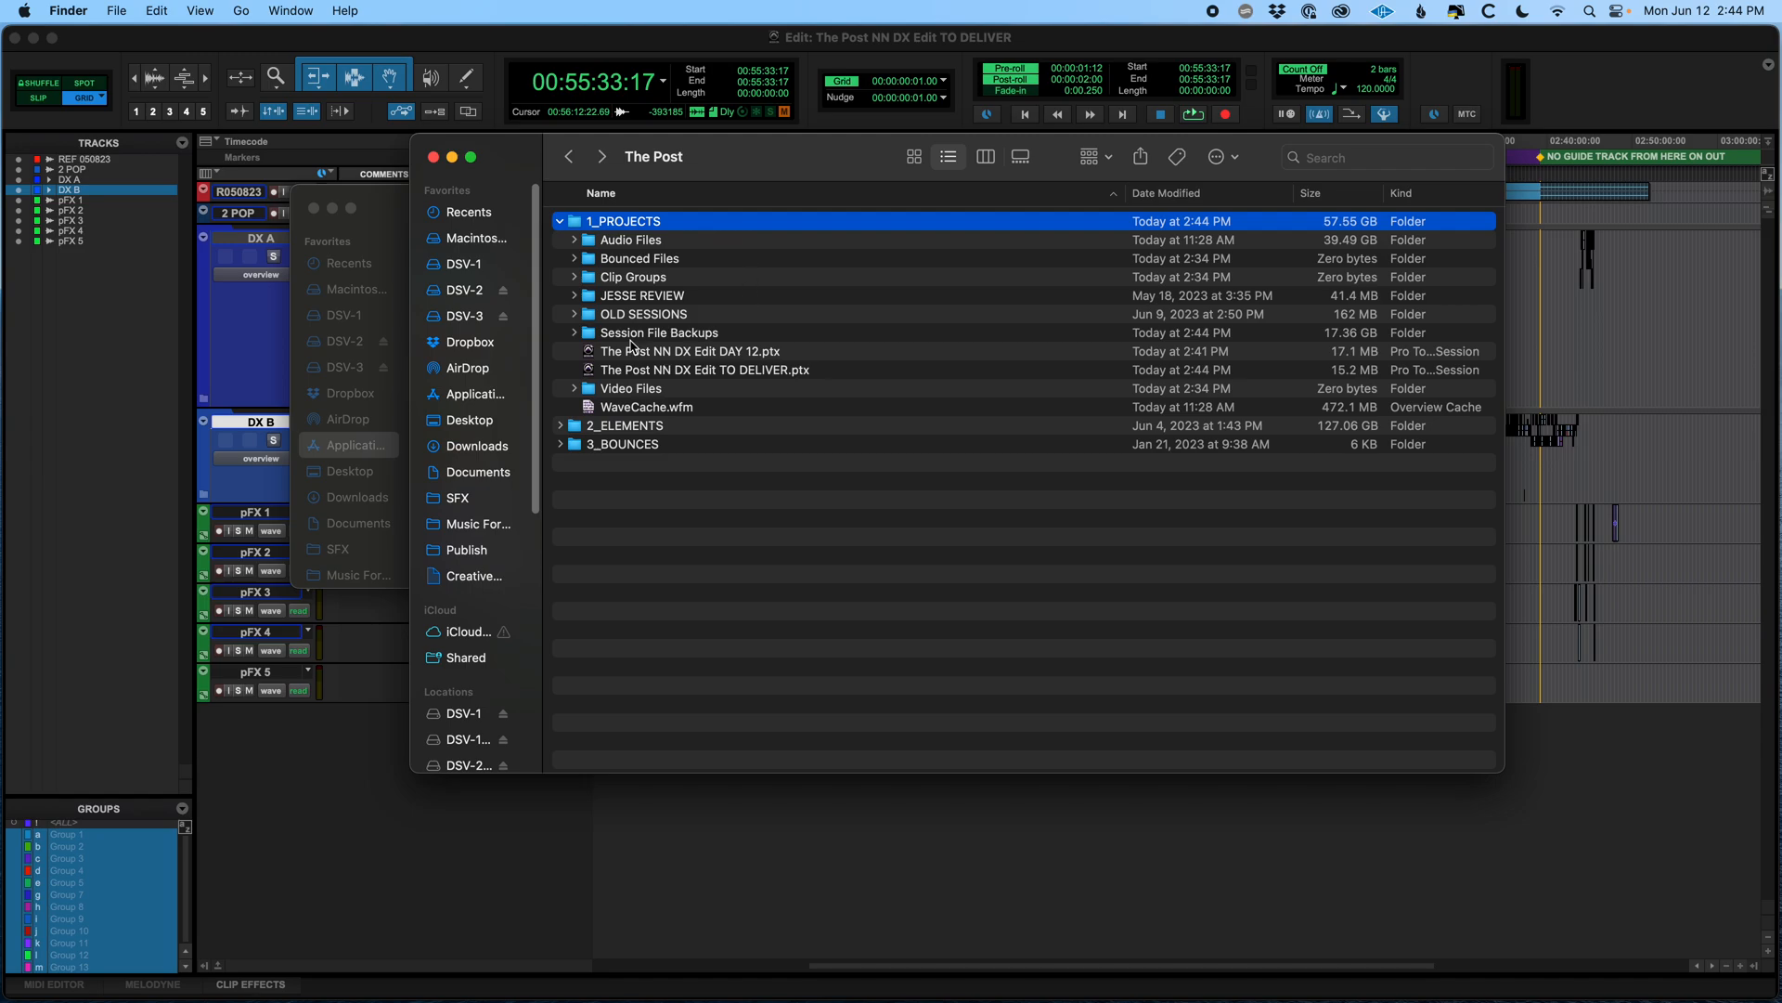
left_click(591, 247)
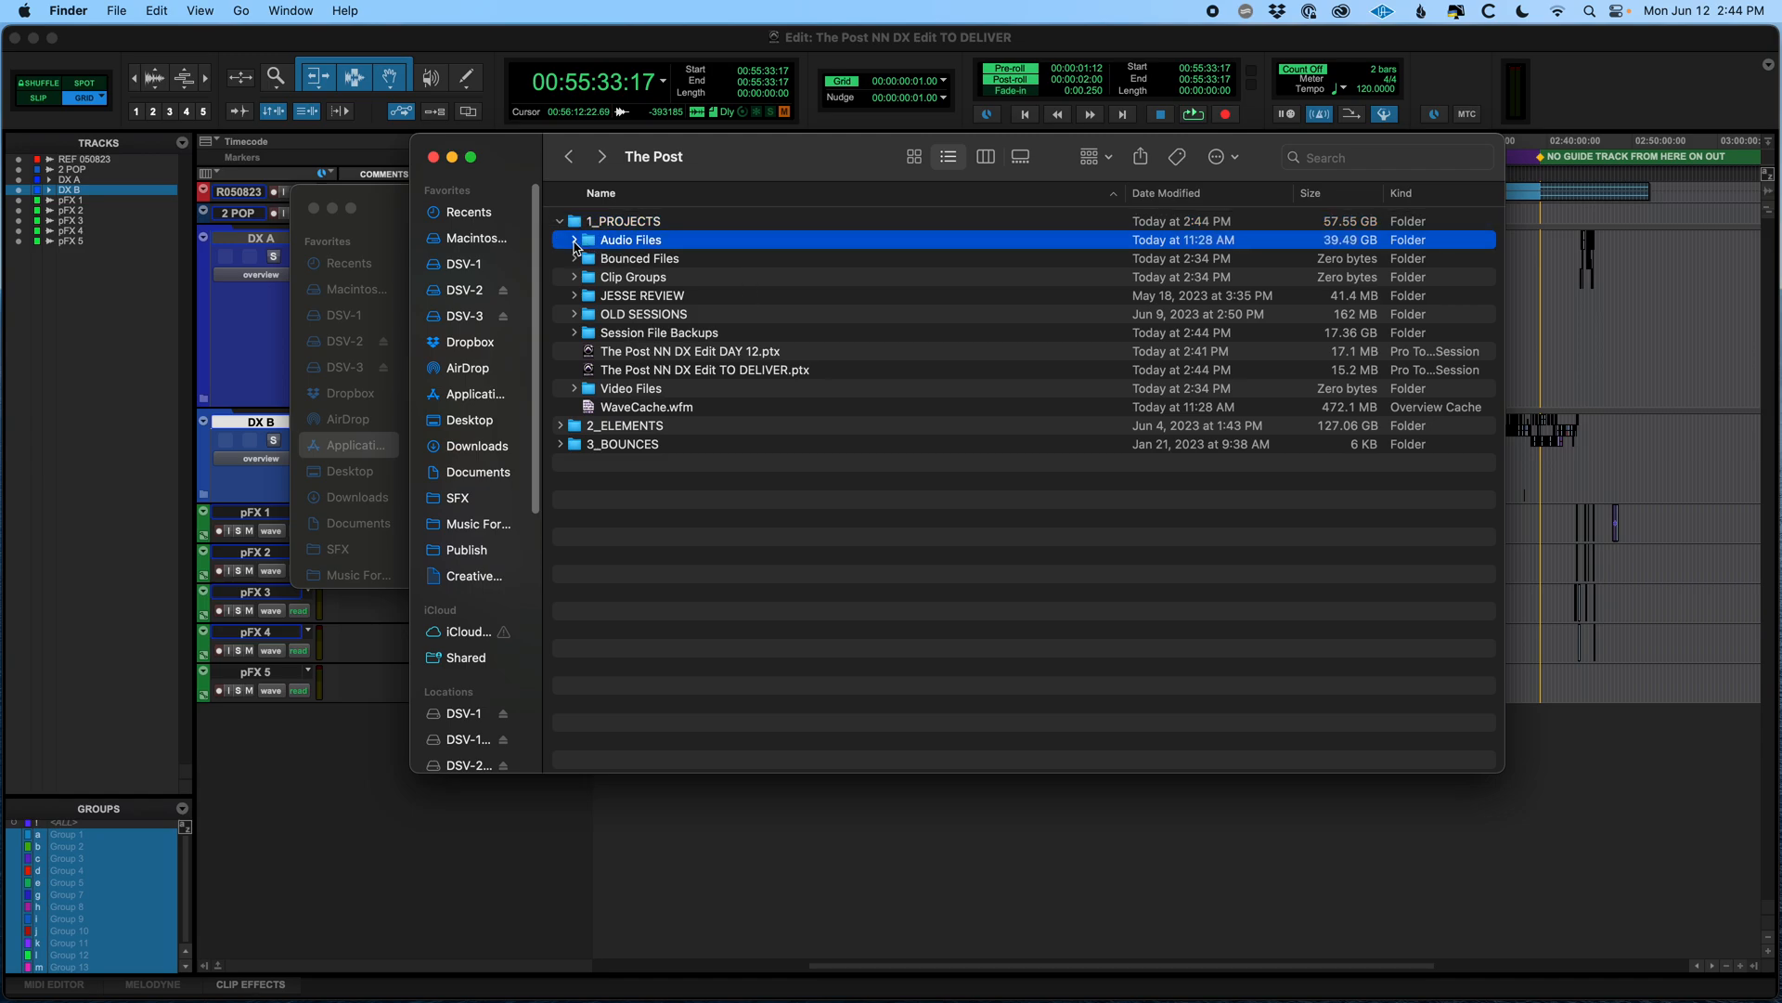
left_click(574, 240)
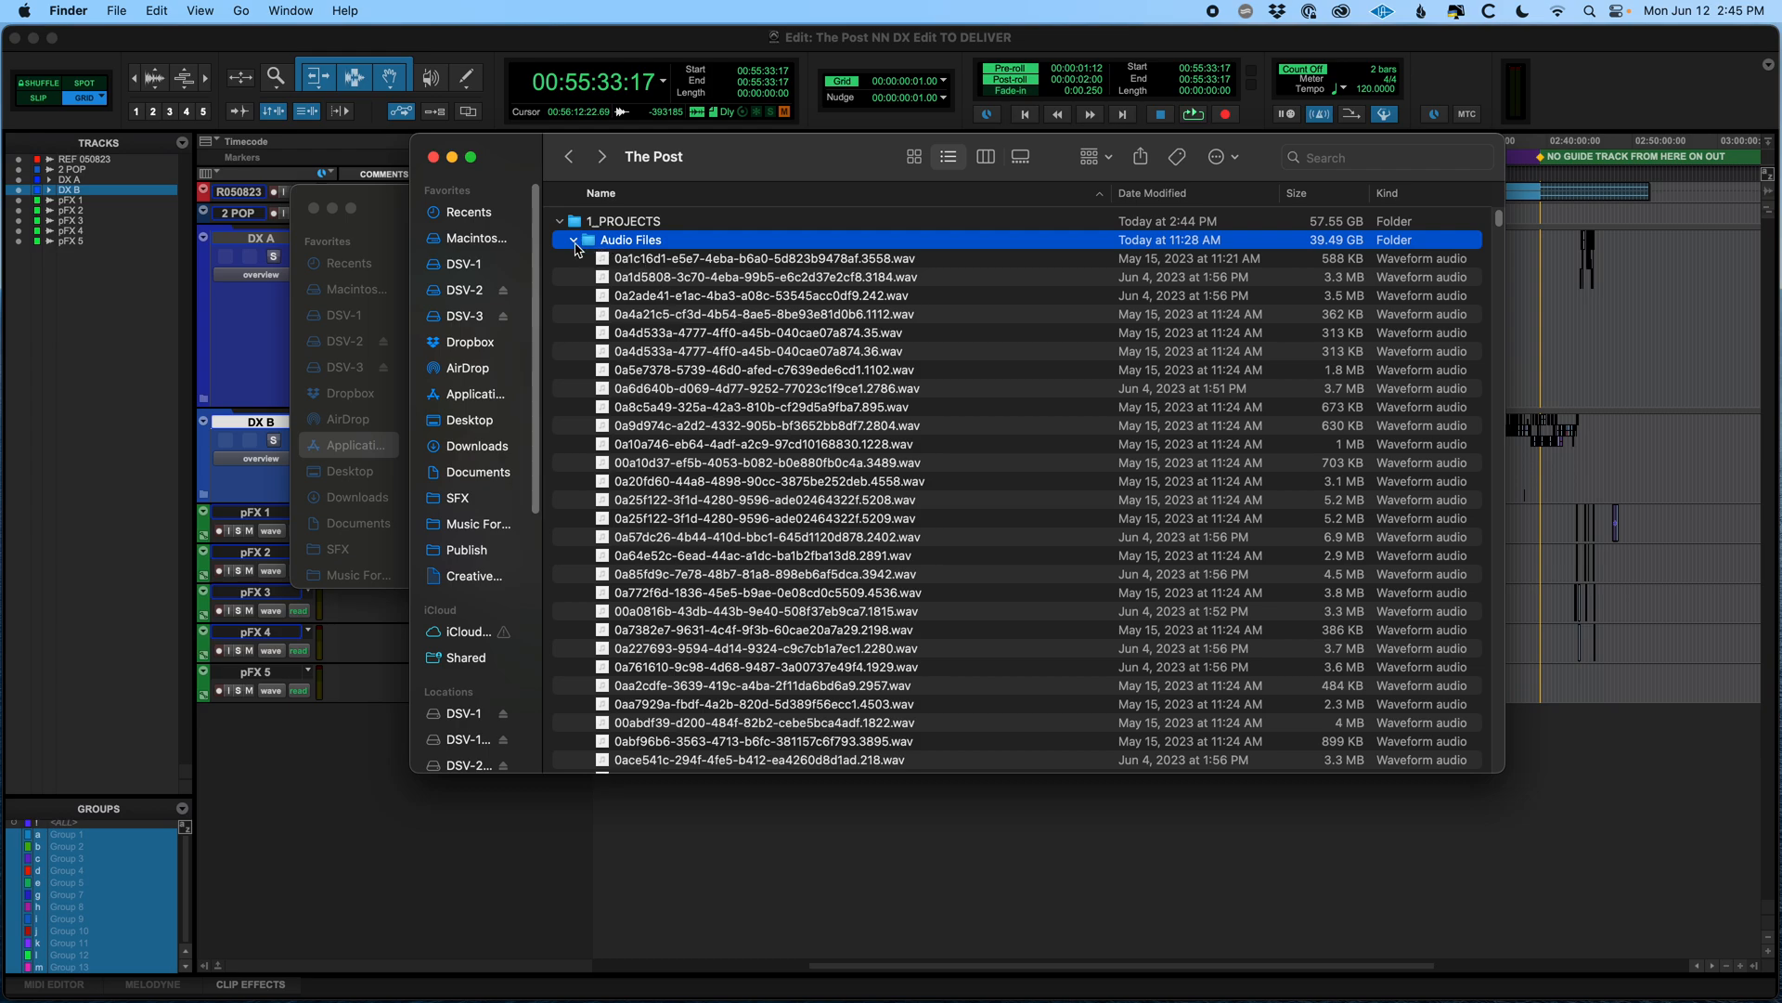
left_click(574, 241)
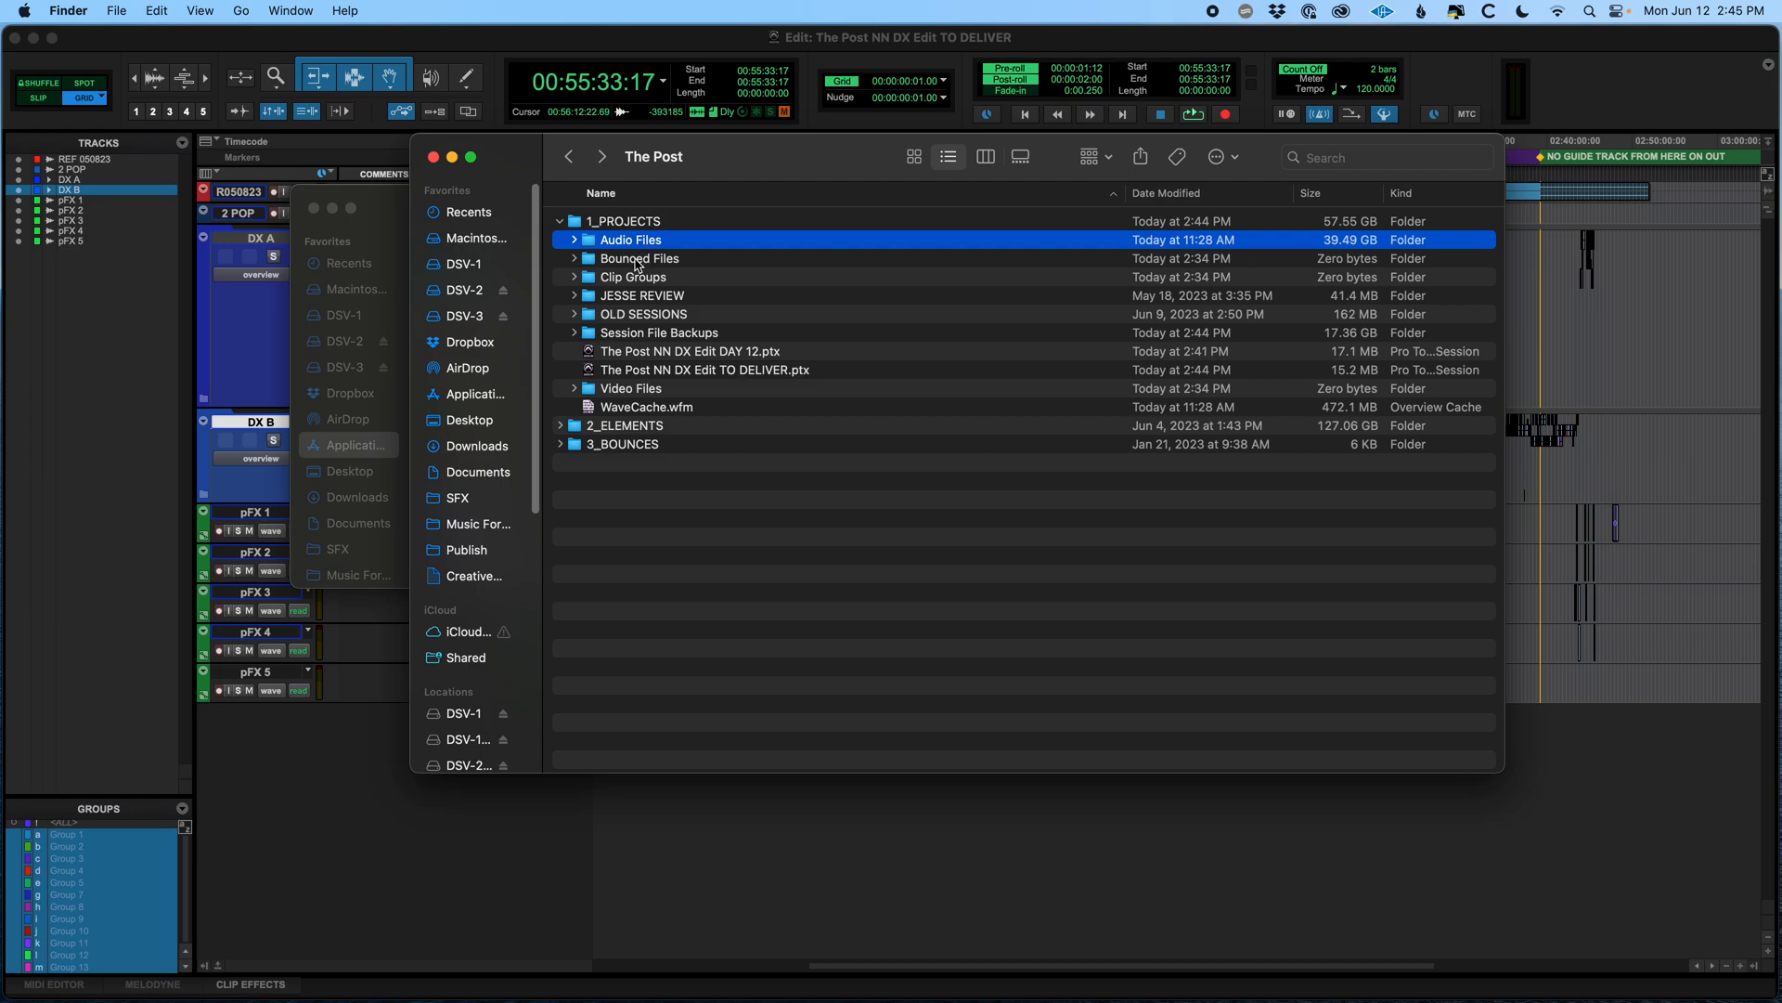
left_click(563, 429)
left_click(560, 427)
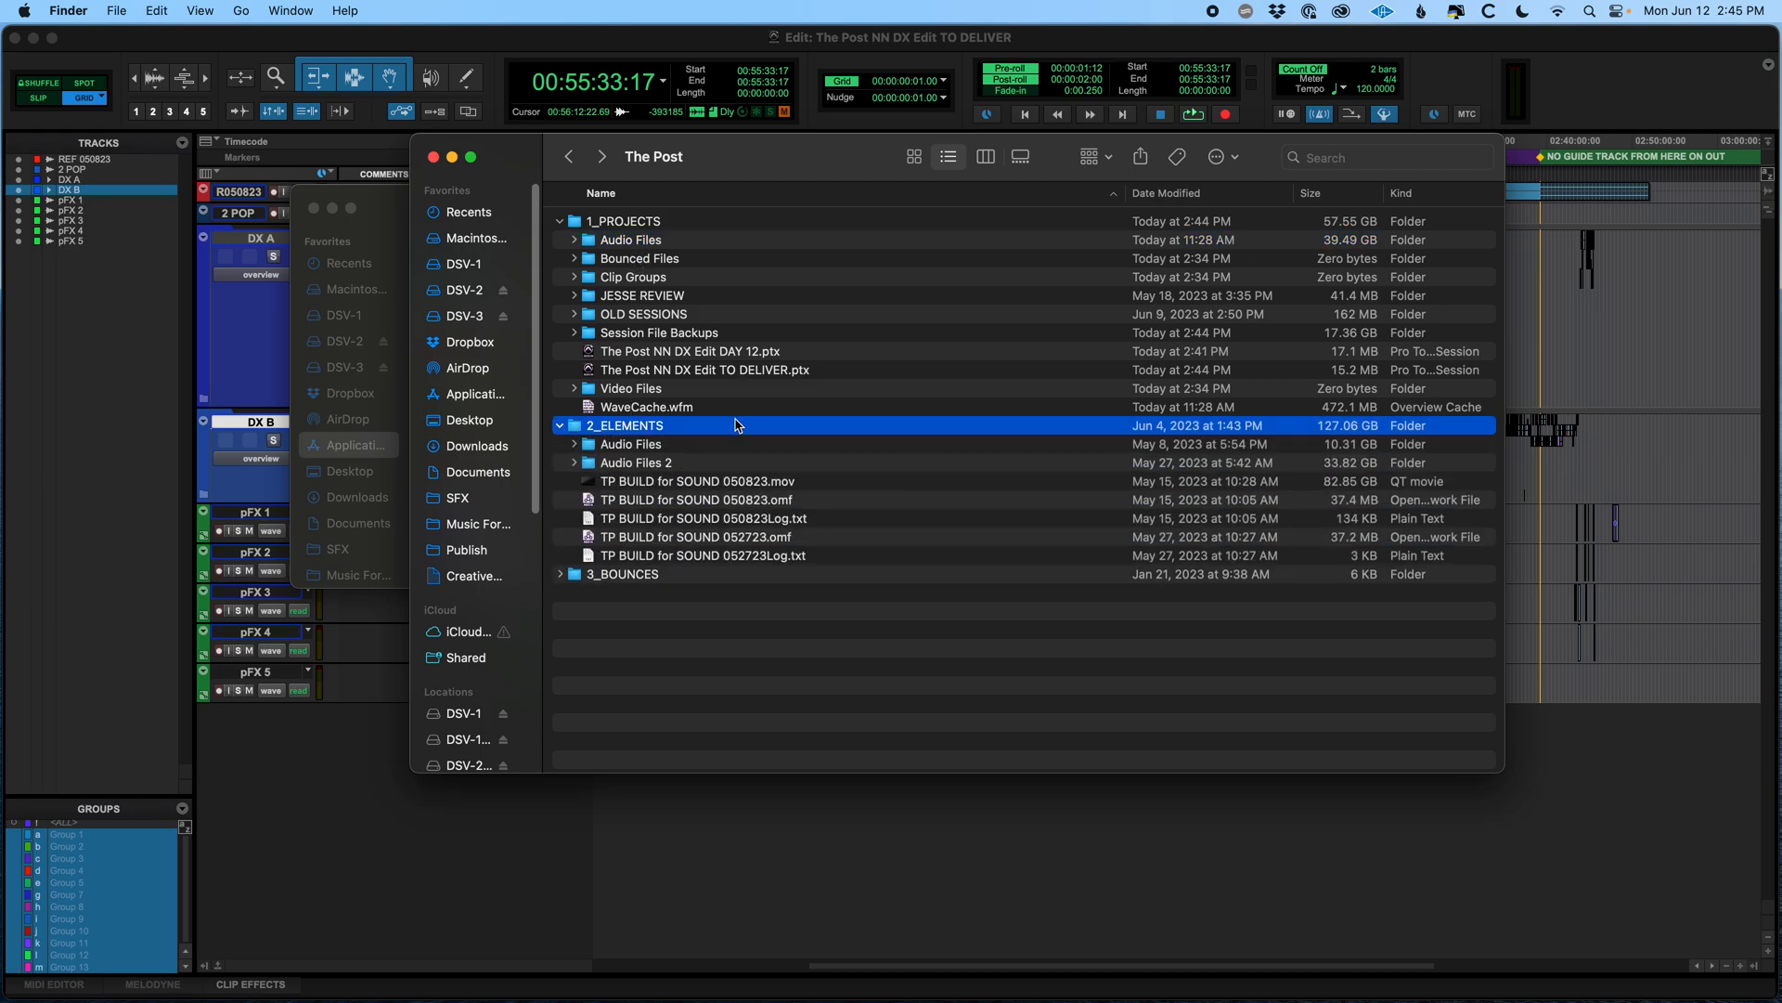
left_click(566, 449)
left_click(574, 445)
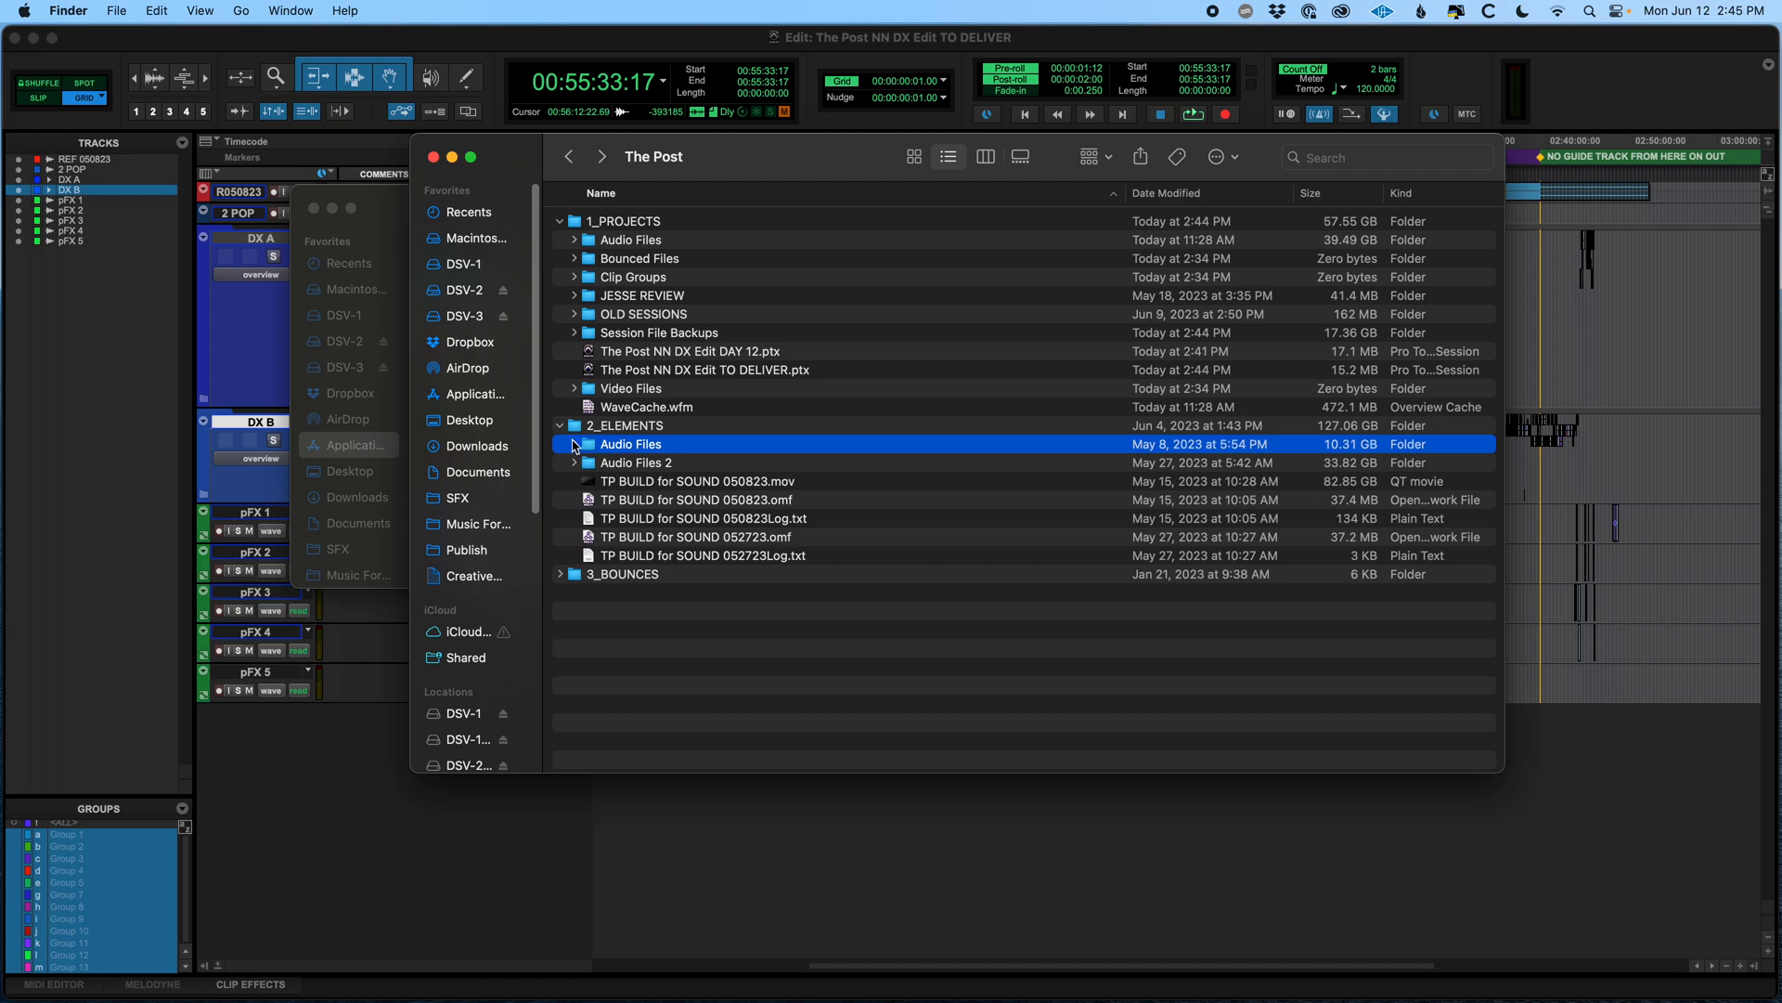
left_click(560, 427)
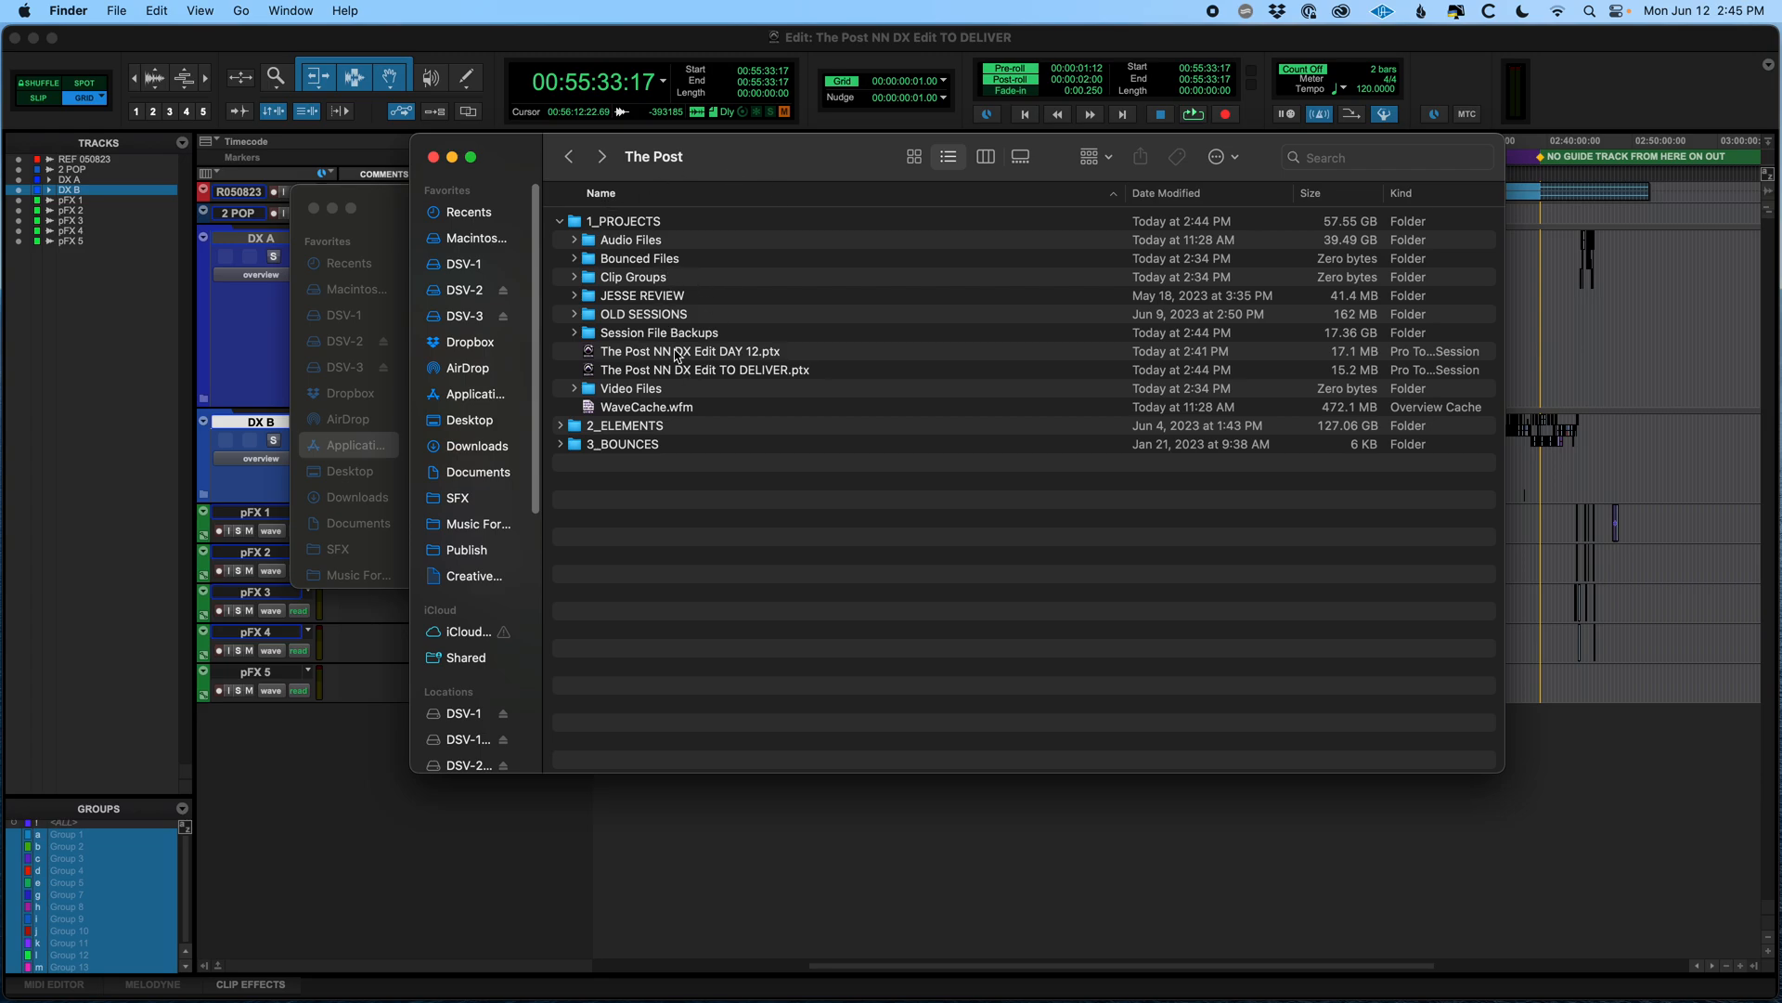
Return to Pro Tools and expand the DX A and DX B folder tracks to show their contents
left_click(620, 37)
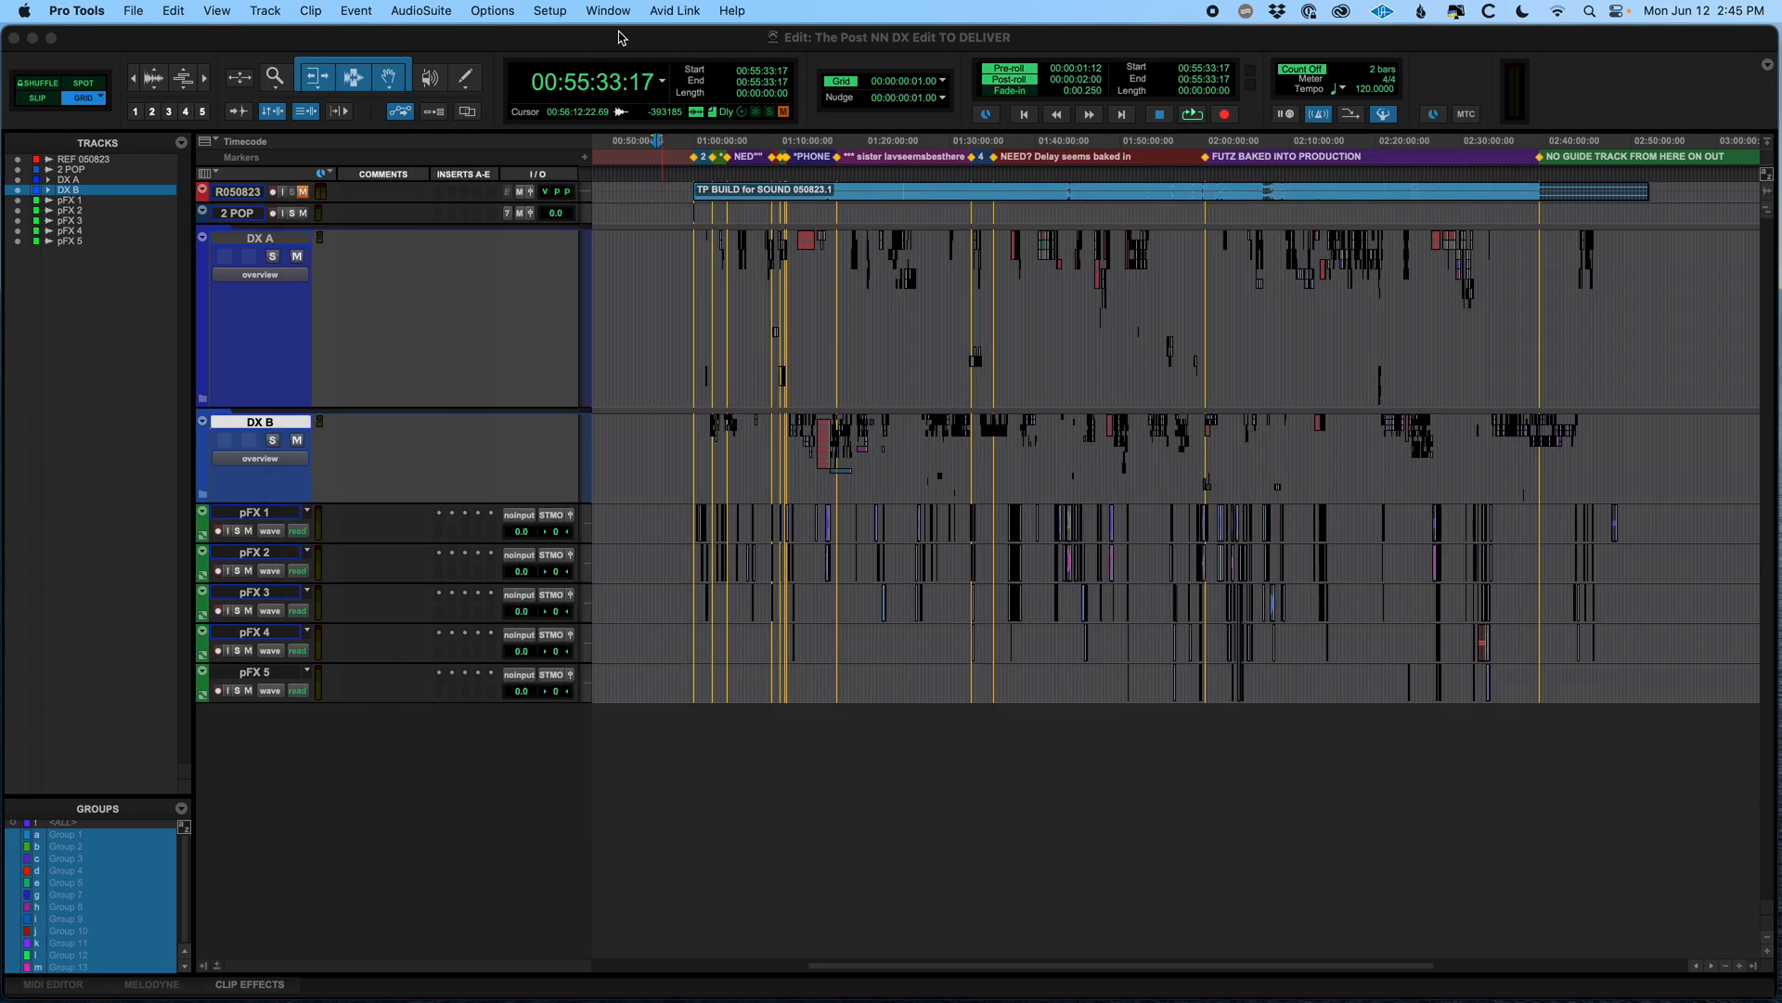
left_click(634, 243)
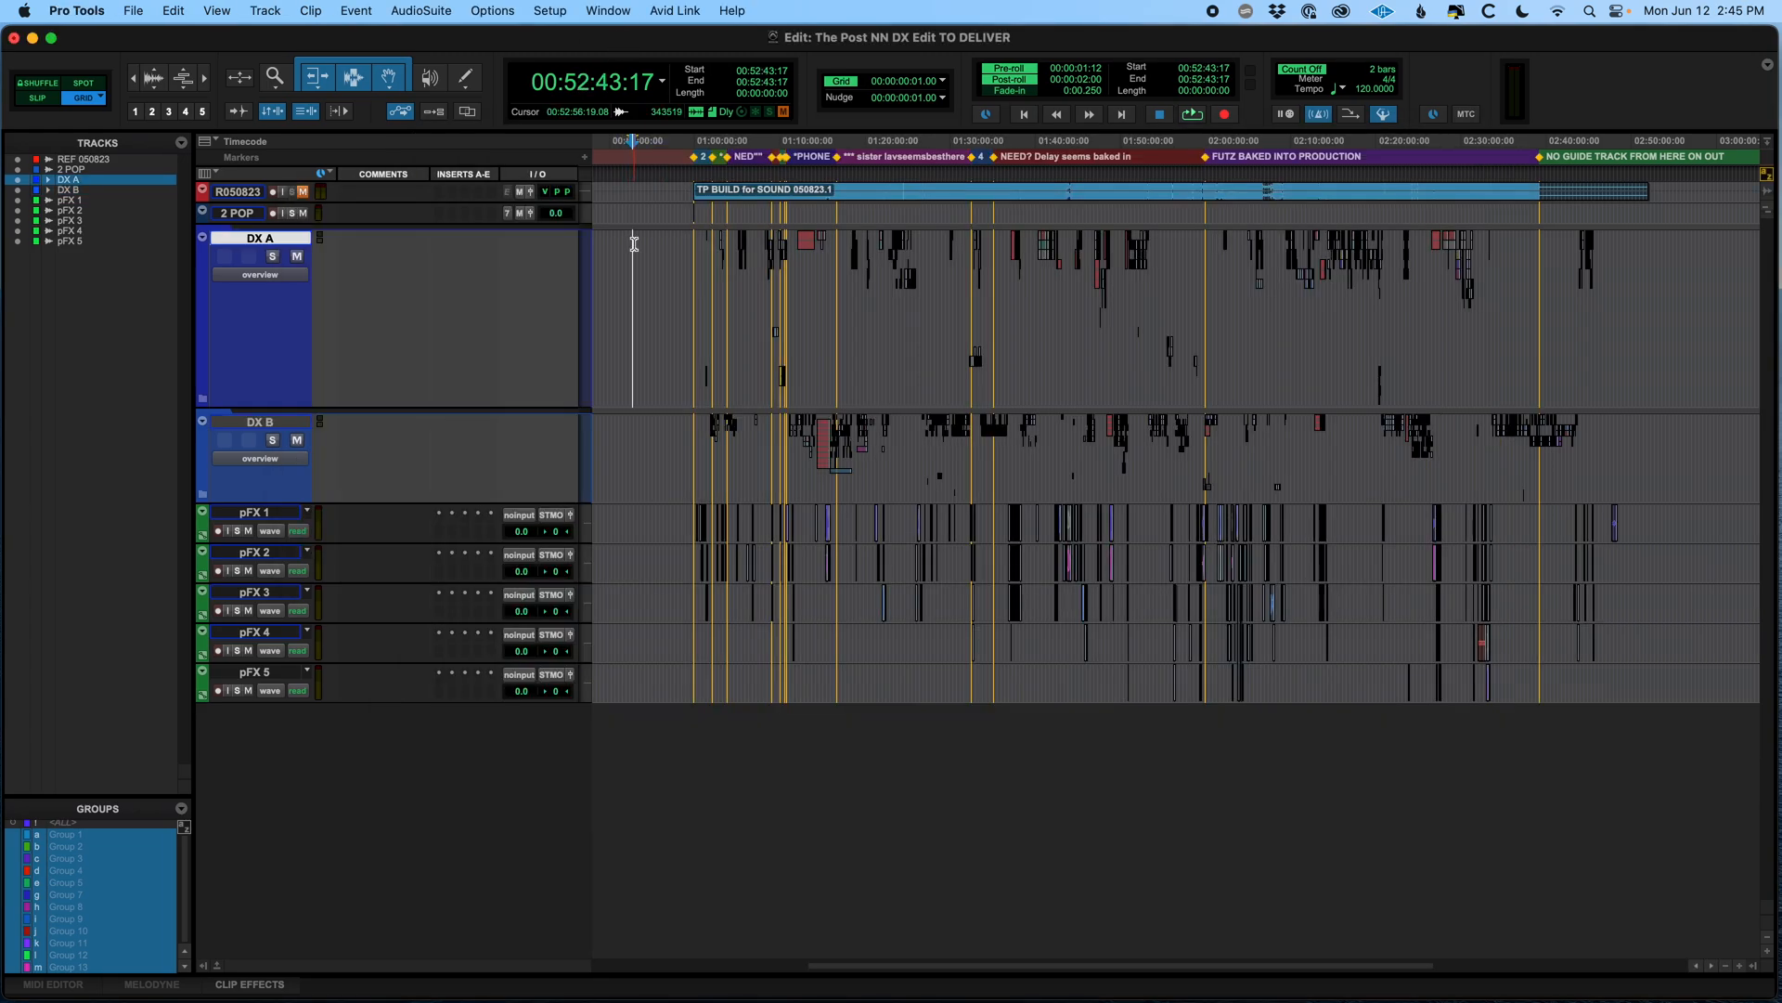
left_click(203, 400)
scroll(250, 529, "down", 3)
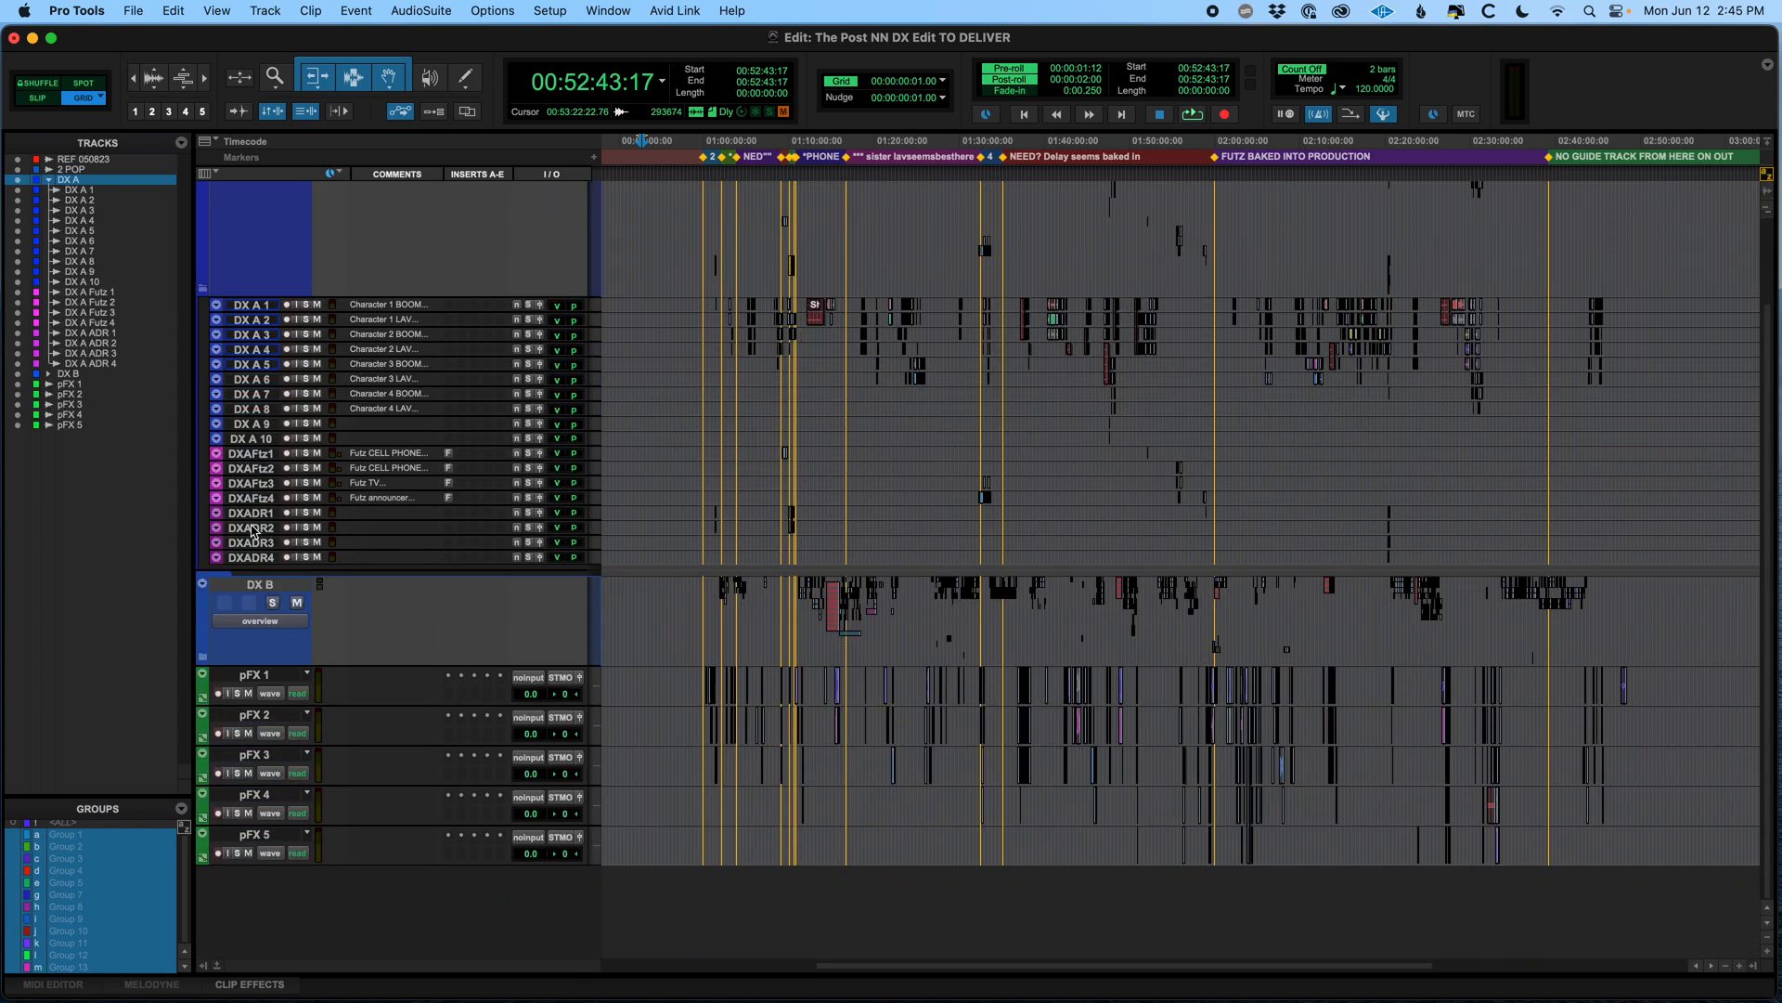
left_click(208, 656)
scroll(724, 454, "down", 10)
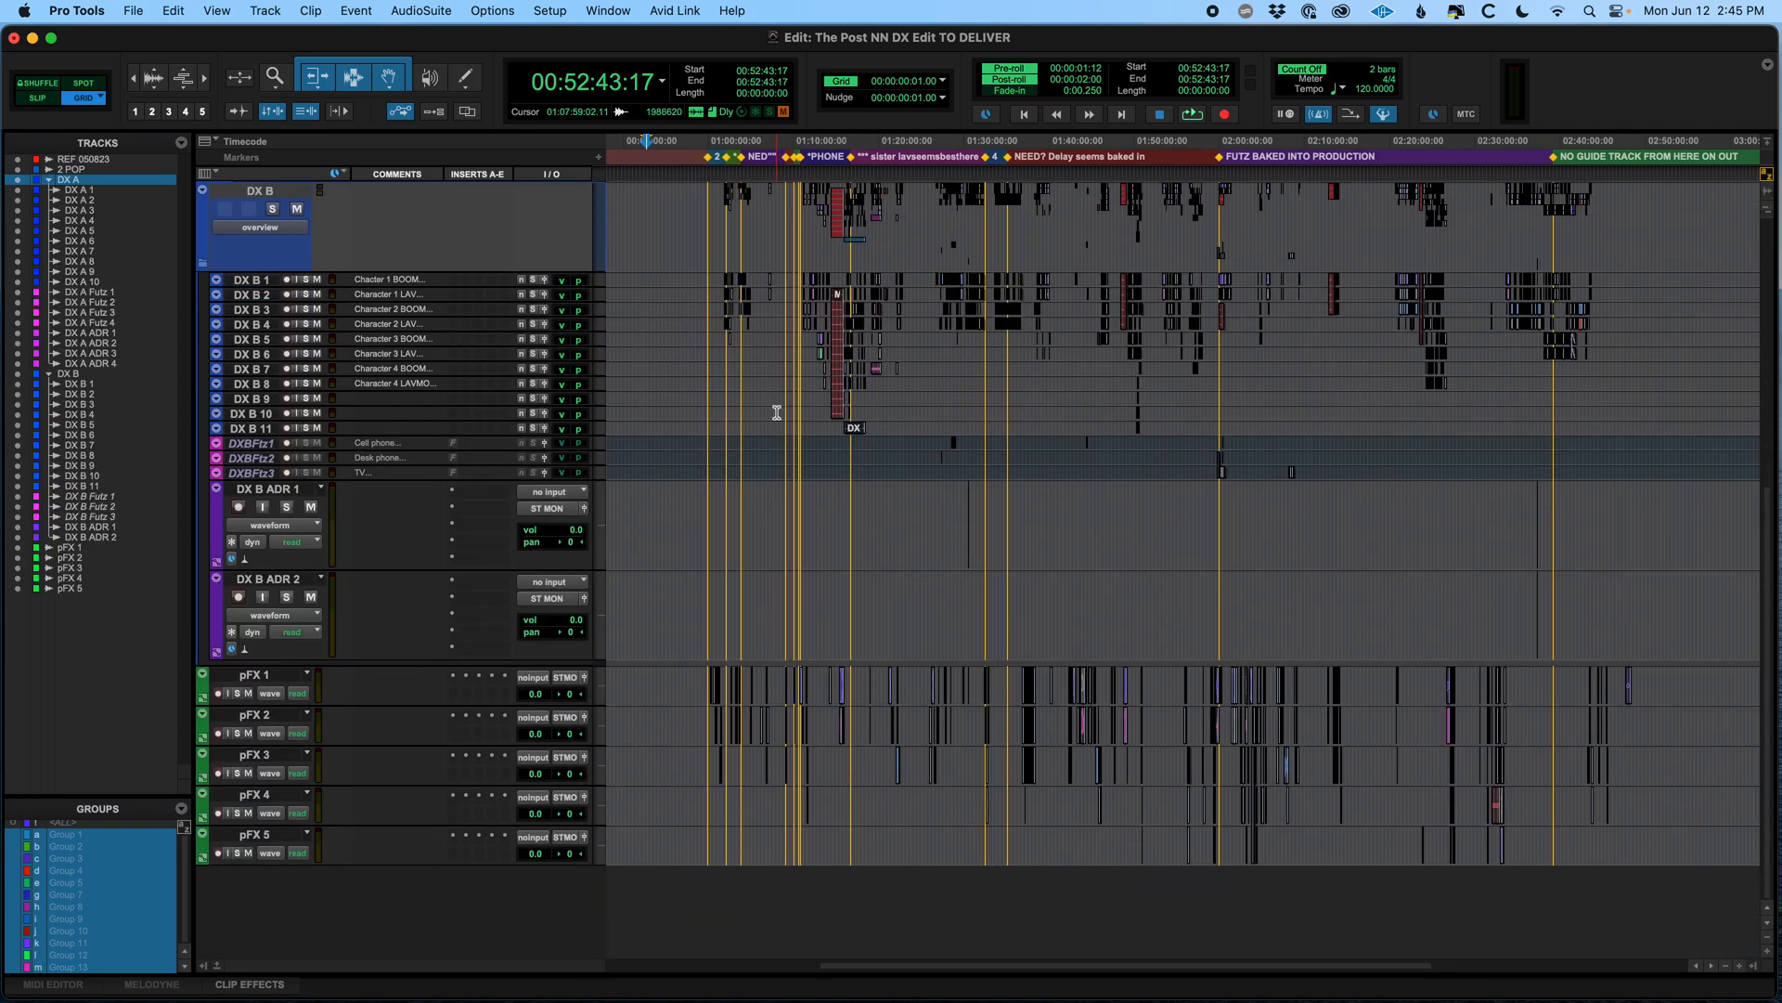
Select every track from REF 050823 through pFX 5 and save the session
left_click(89, 161)
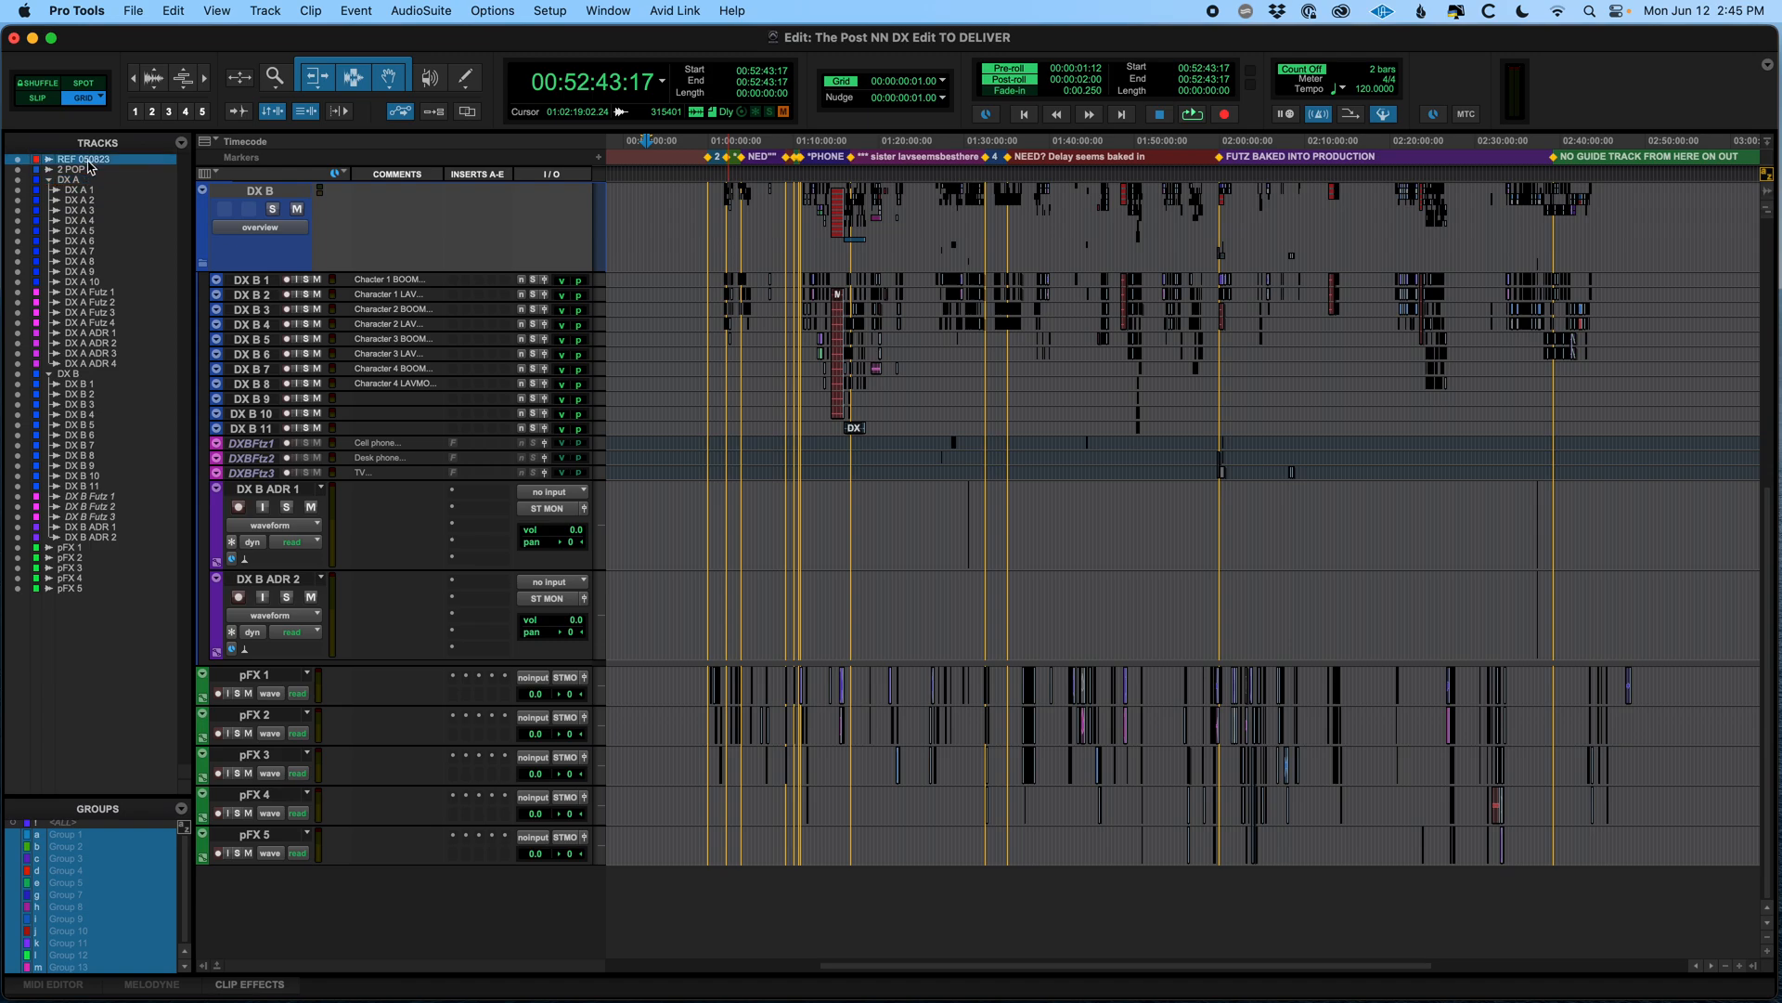
left_click(90, 591, "shift")
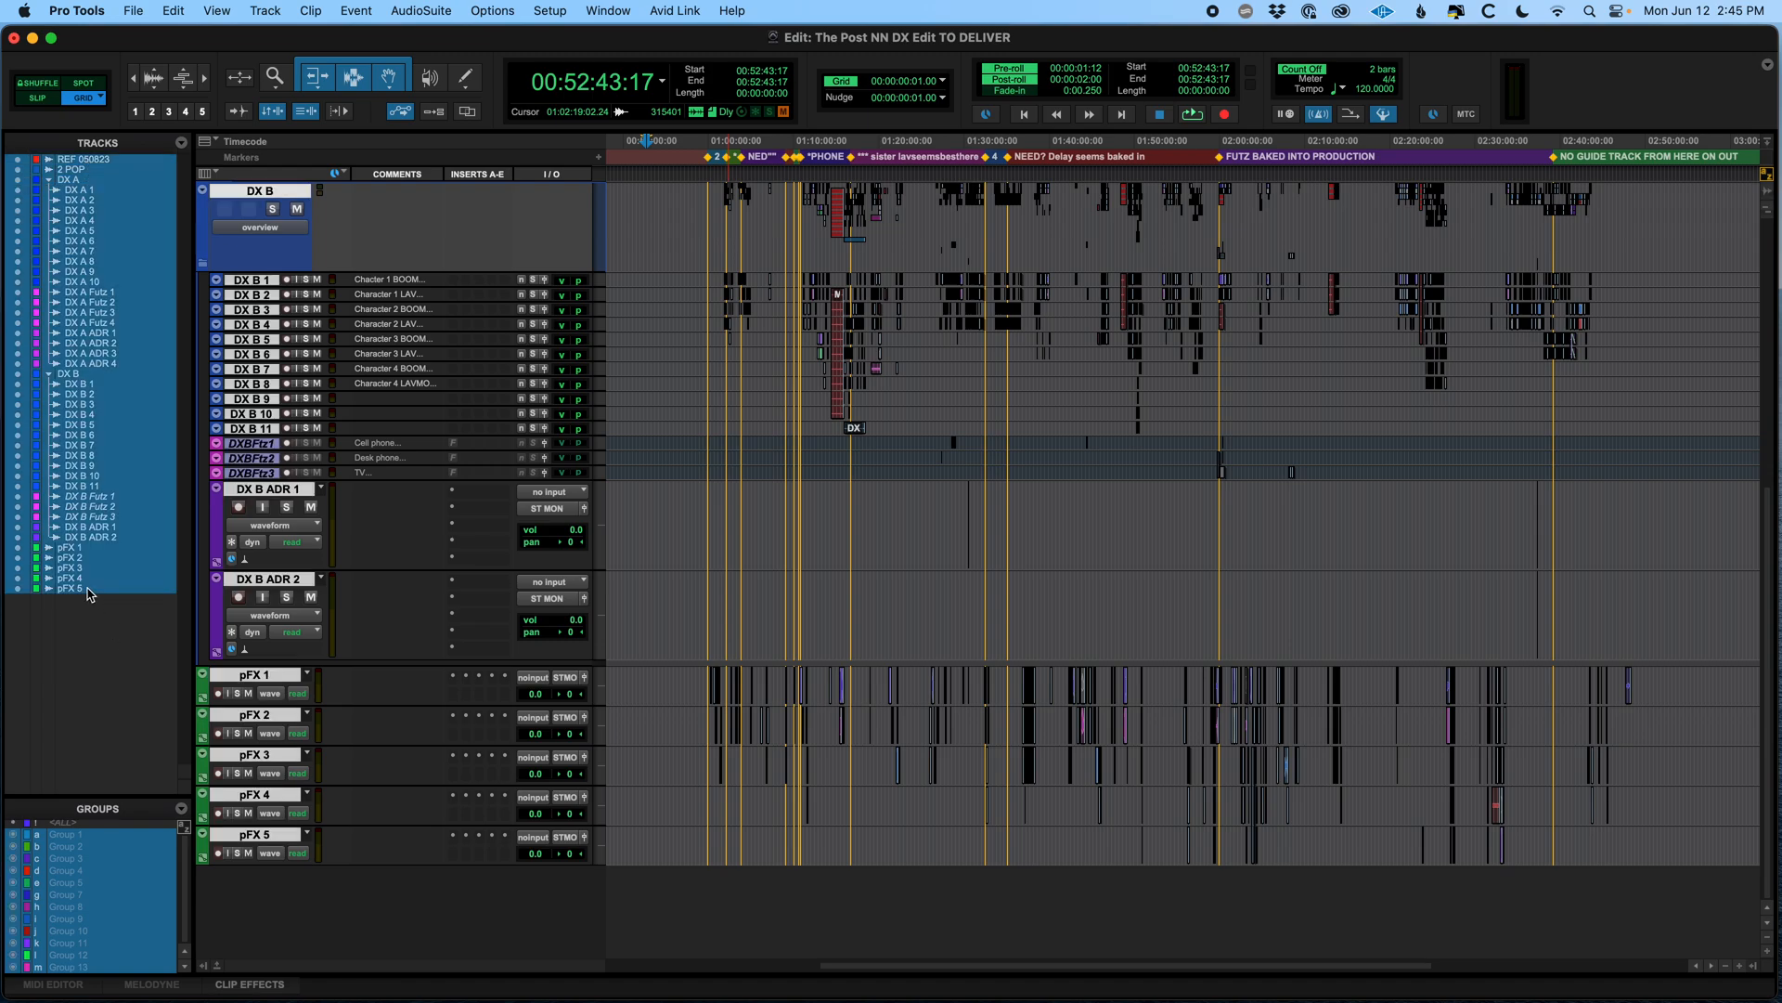
scroll(585, 627, "up", 3)
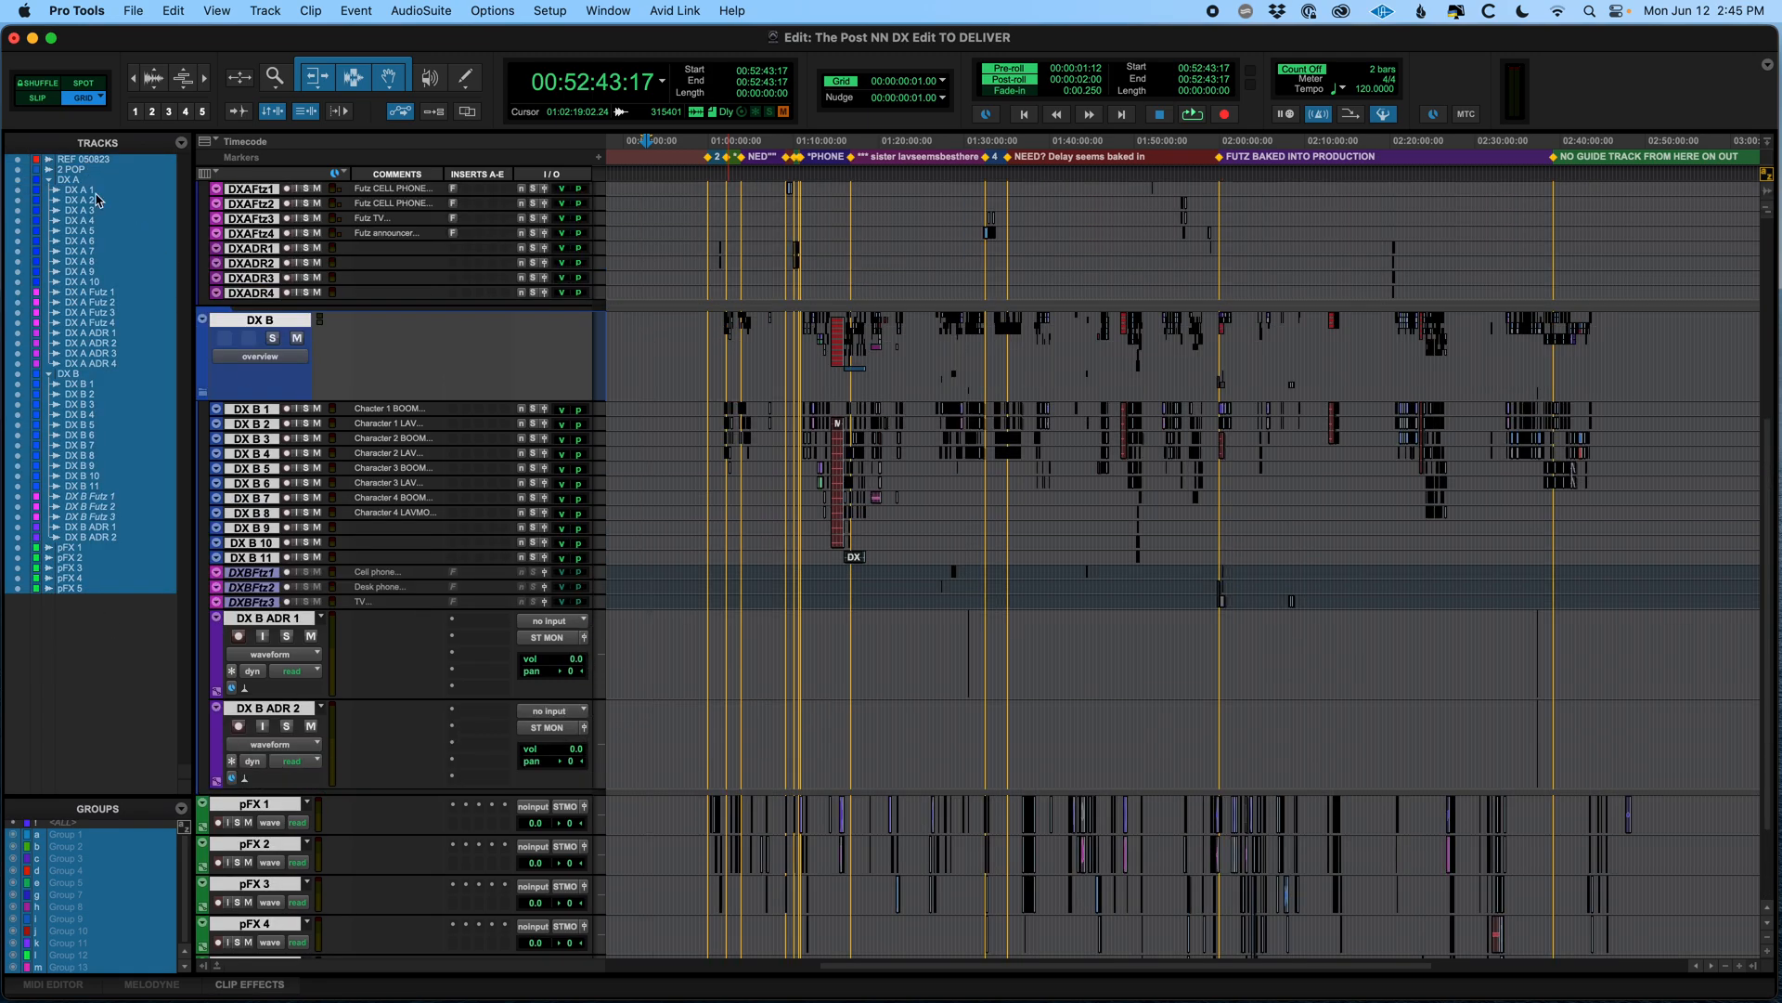
left_click(752, 217)
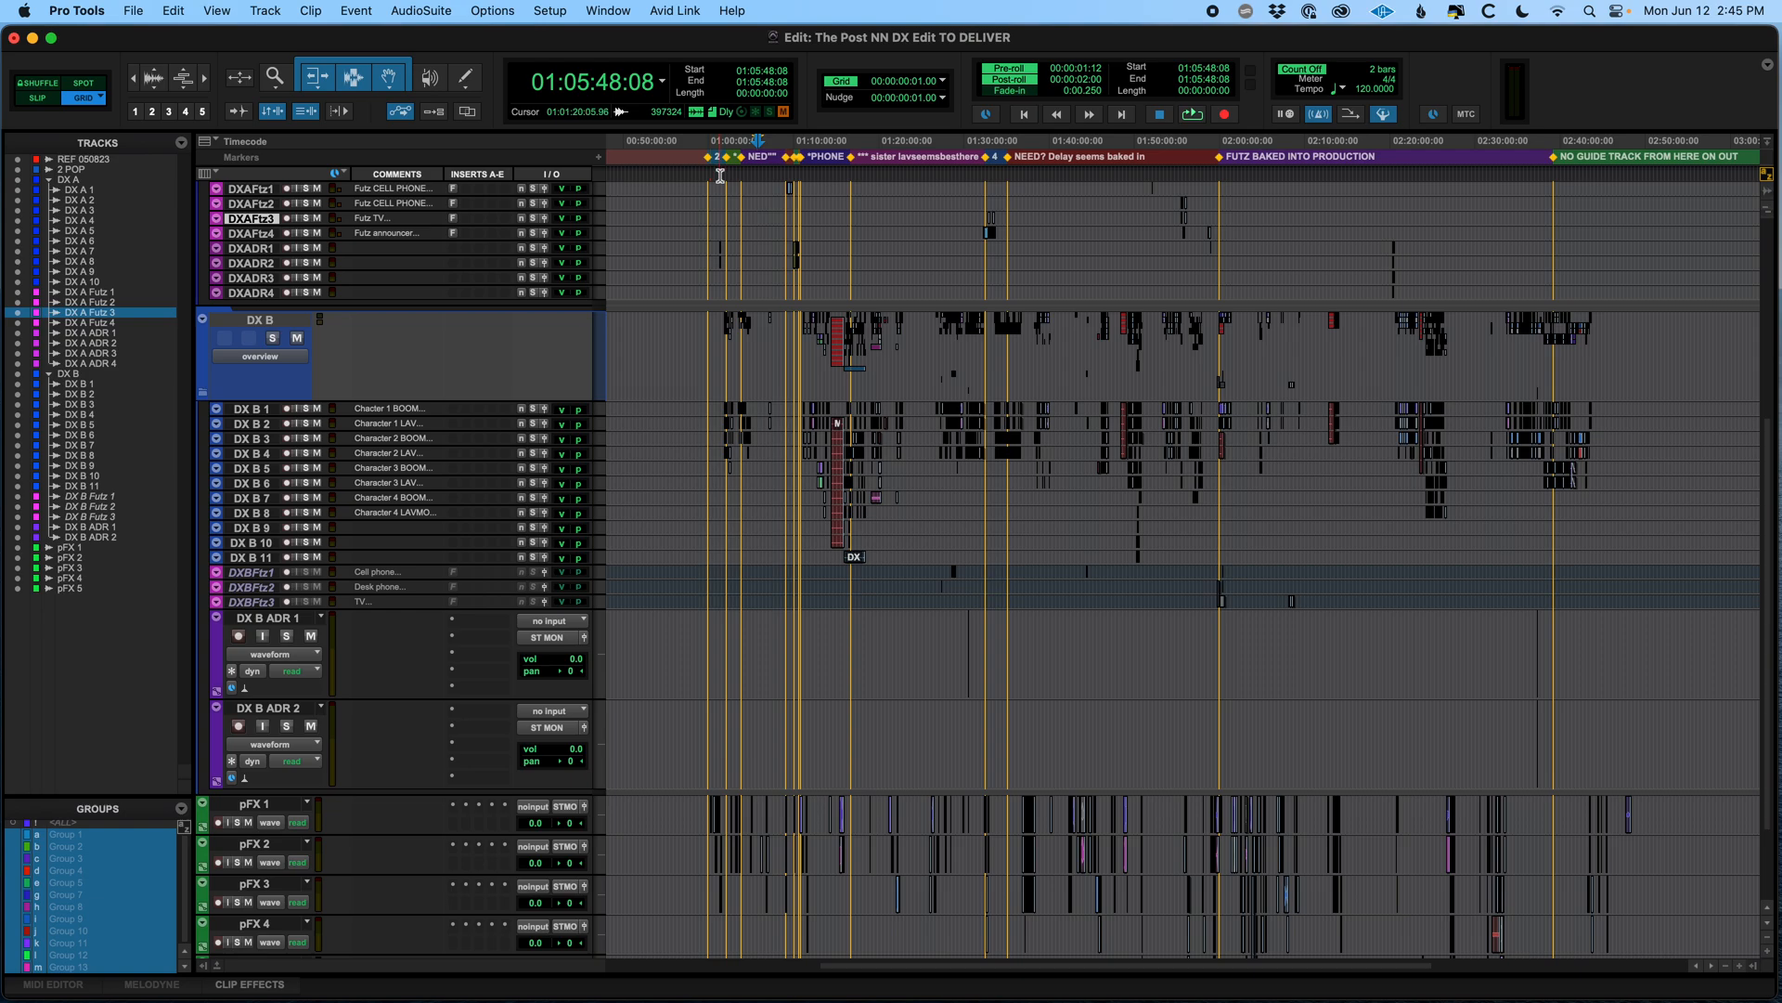
left_click(720, 174)
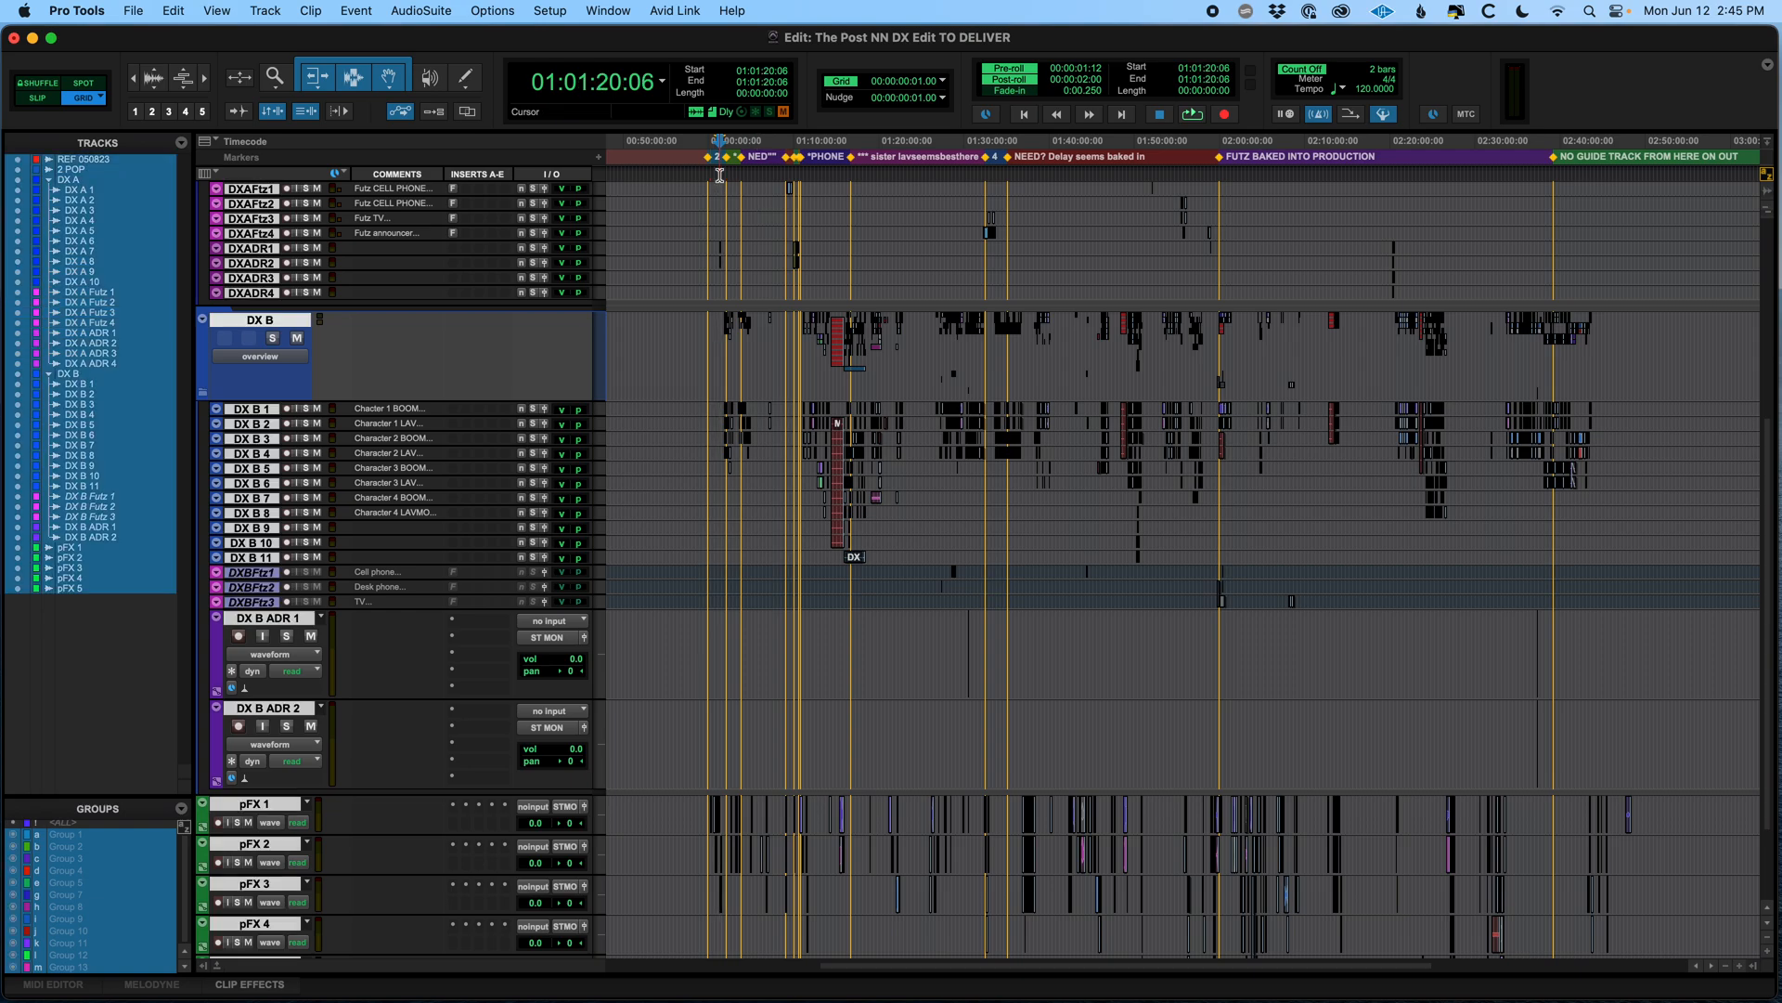
scroll(820, 332, "up", 8)
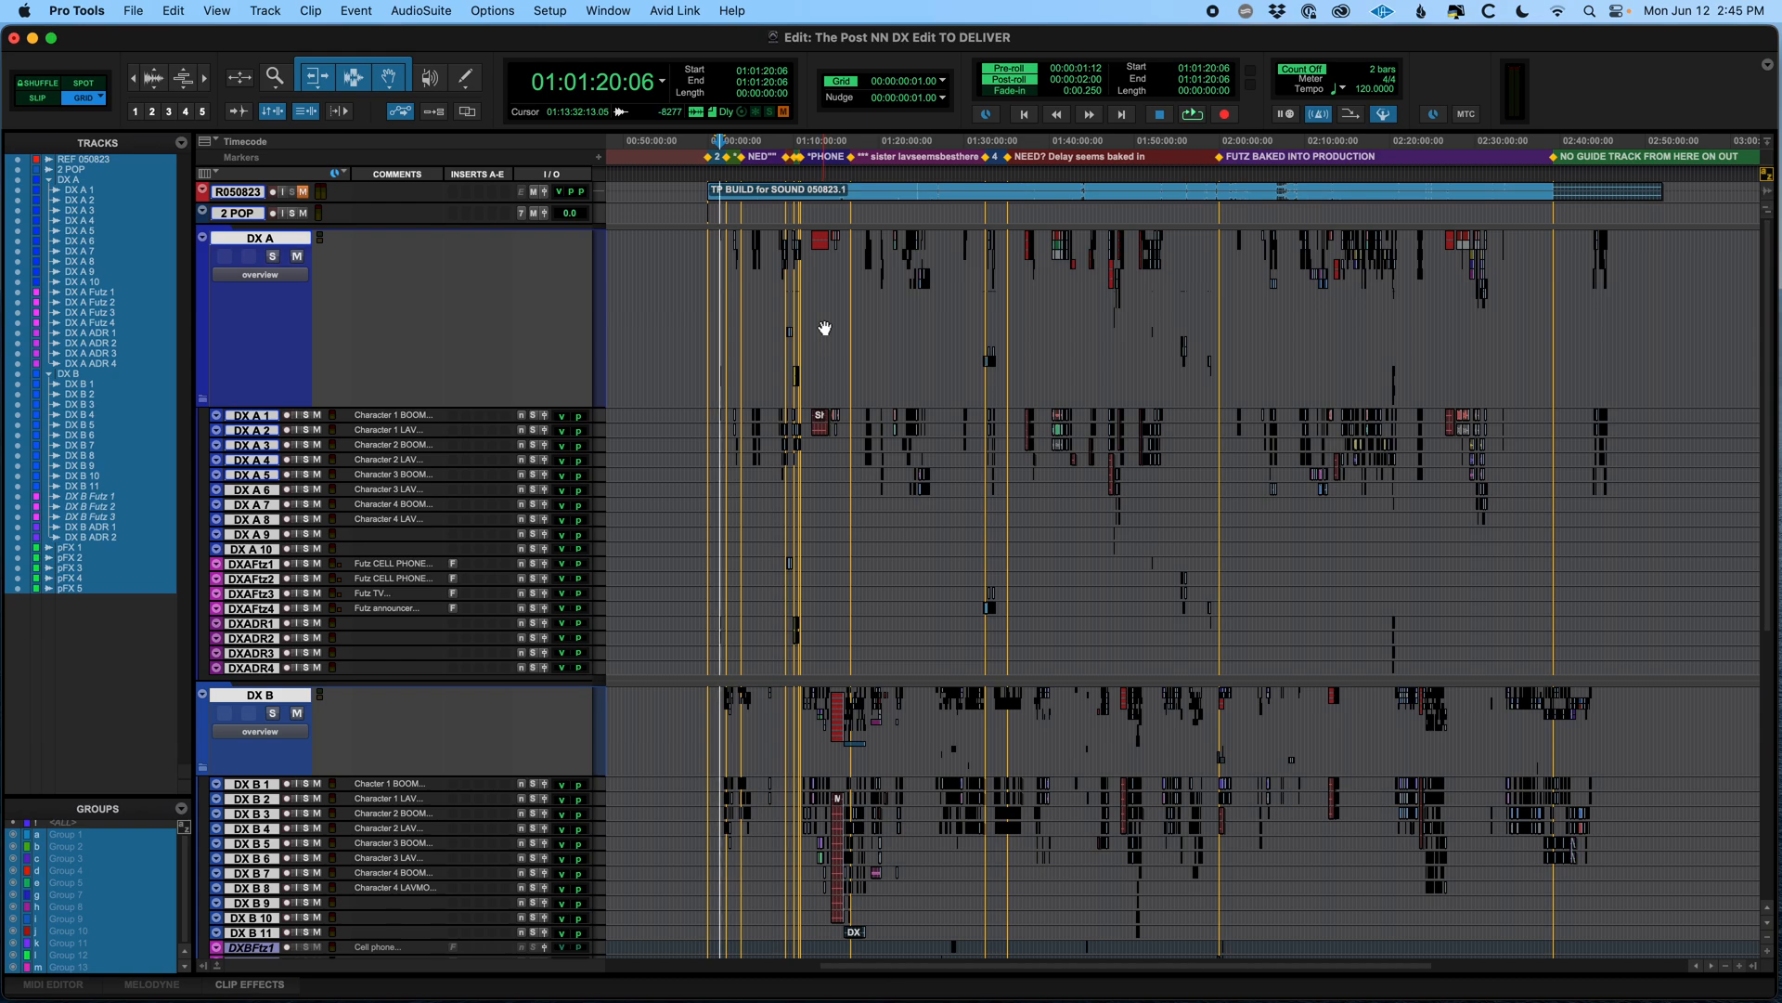
key("super+s")
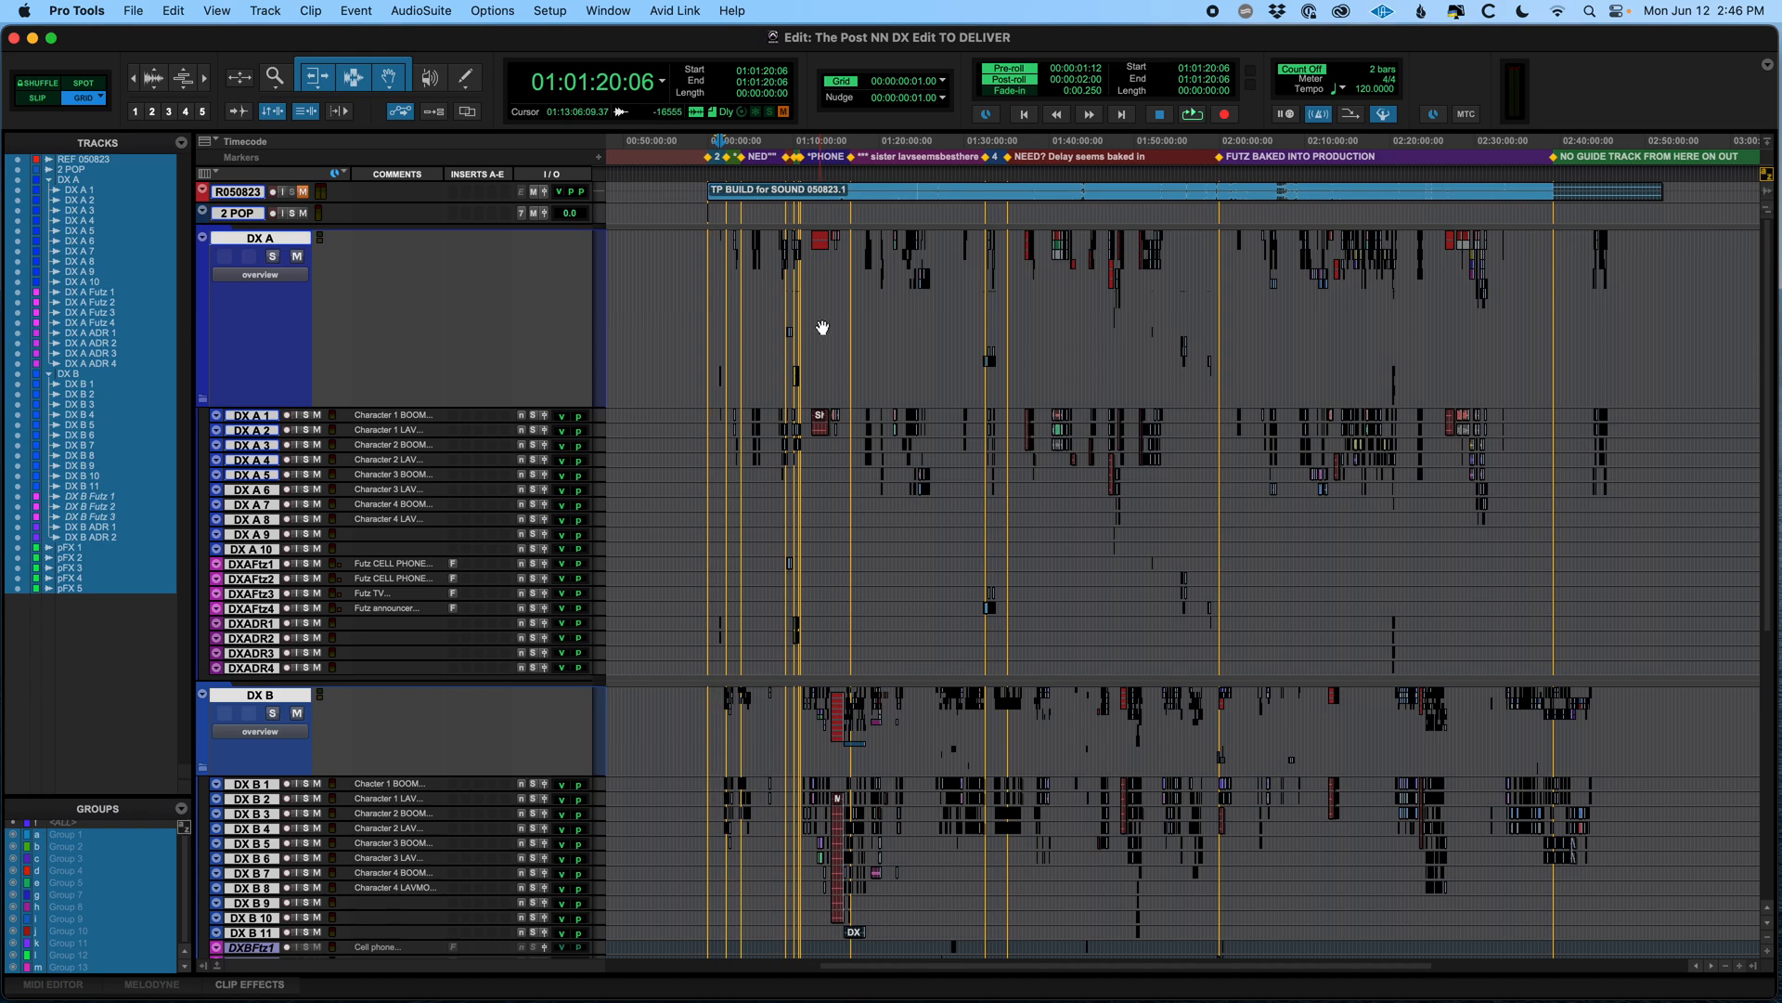
Export the selected tracks as a new session in Session (Latest) format, including copies of the audio files
left_click(138, 11)
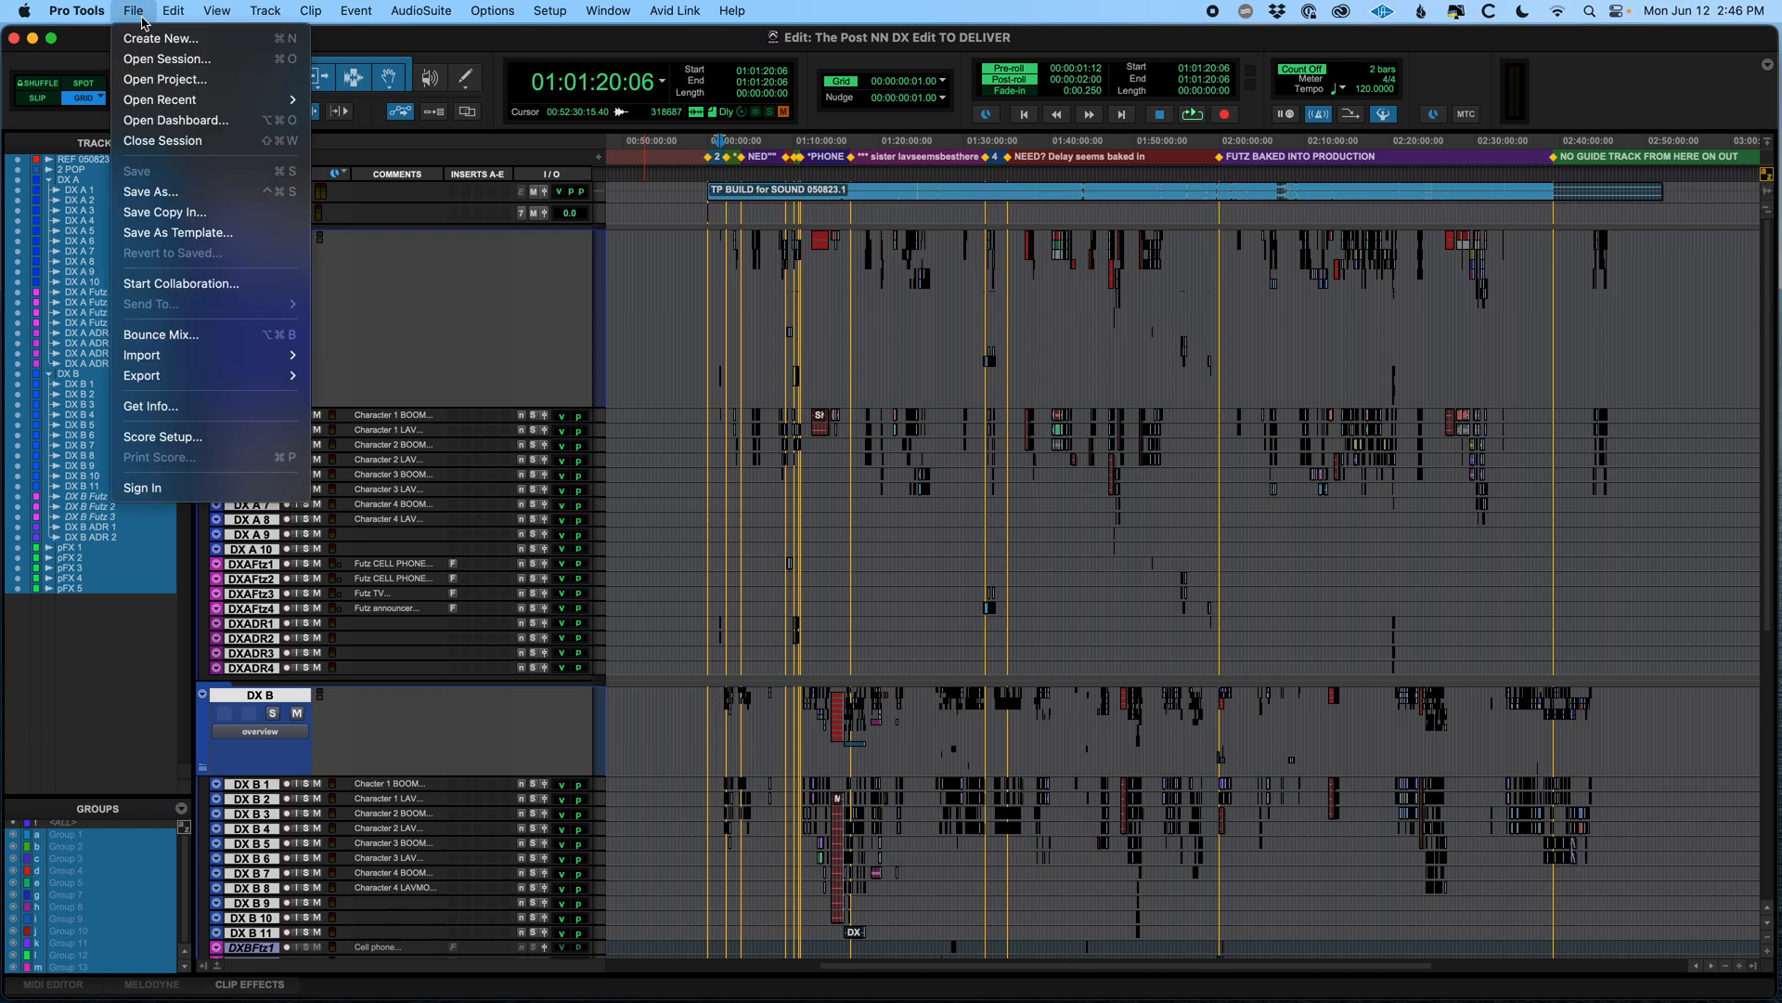
mouse_move(197, 379)
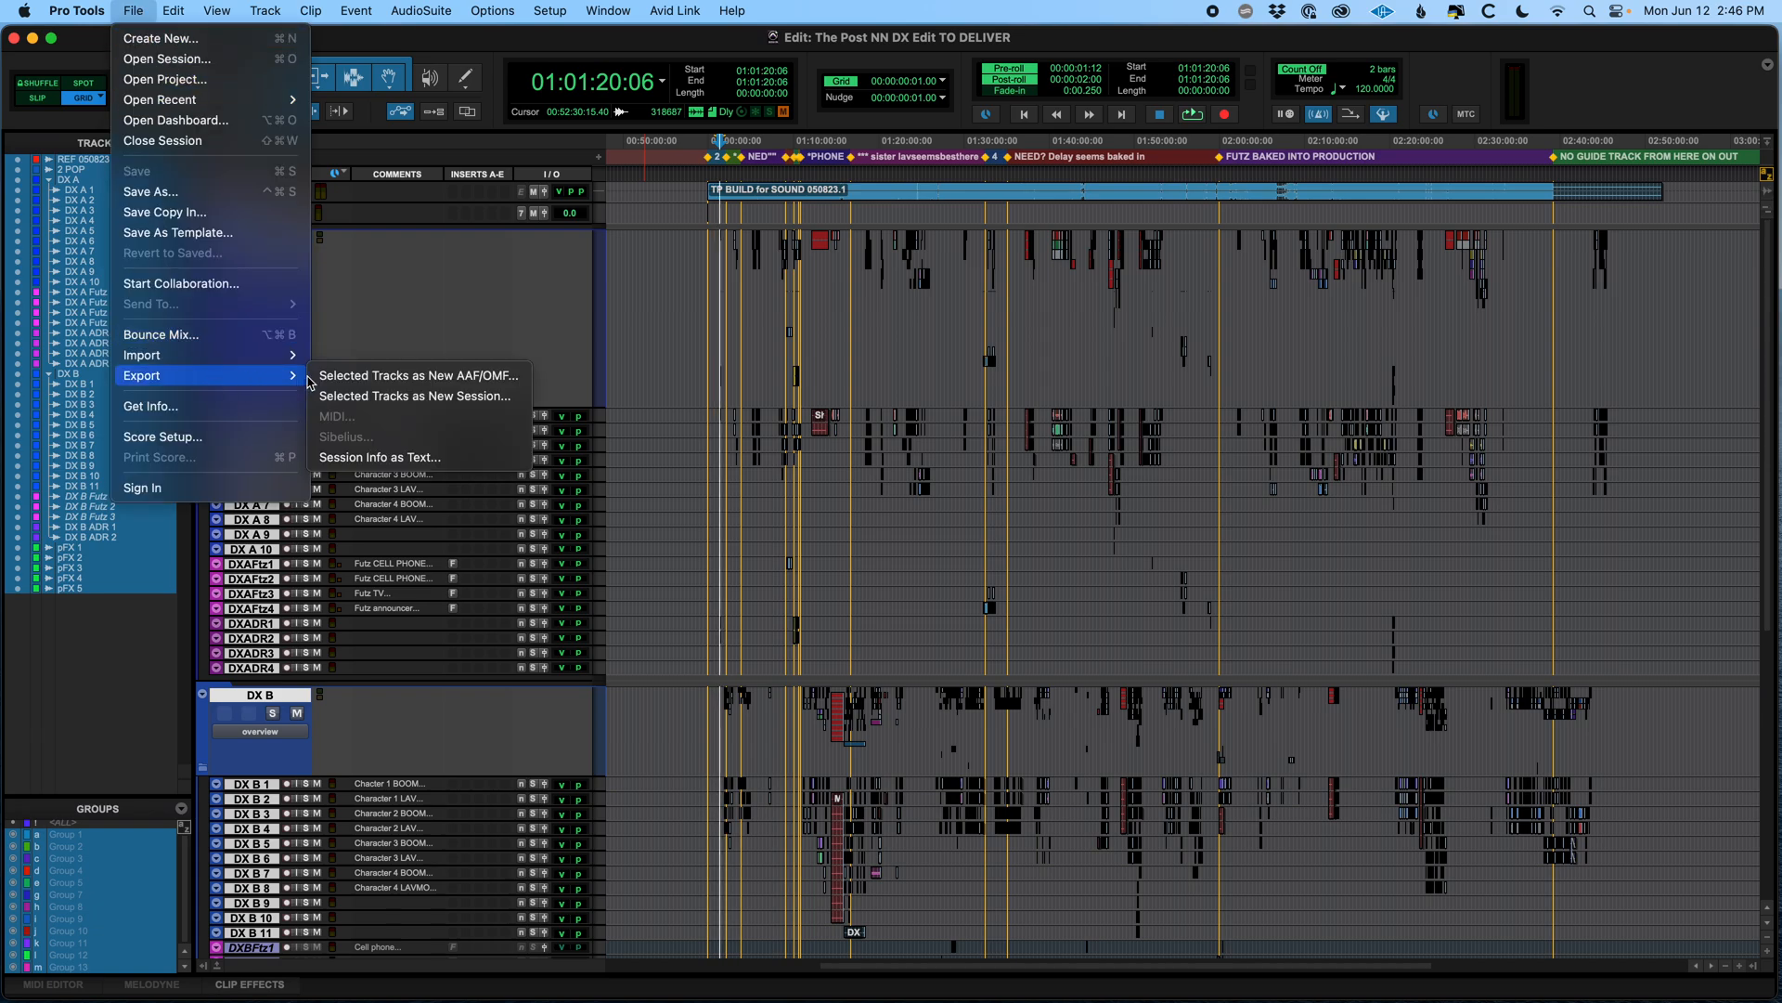
left_click(411, 397)
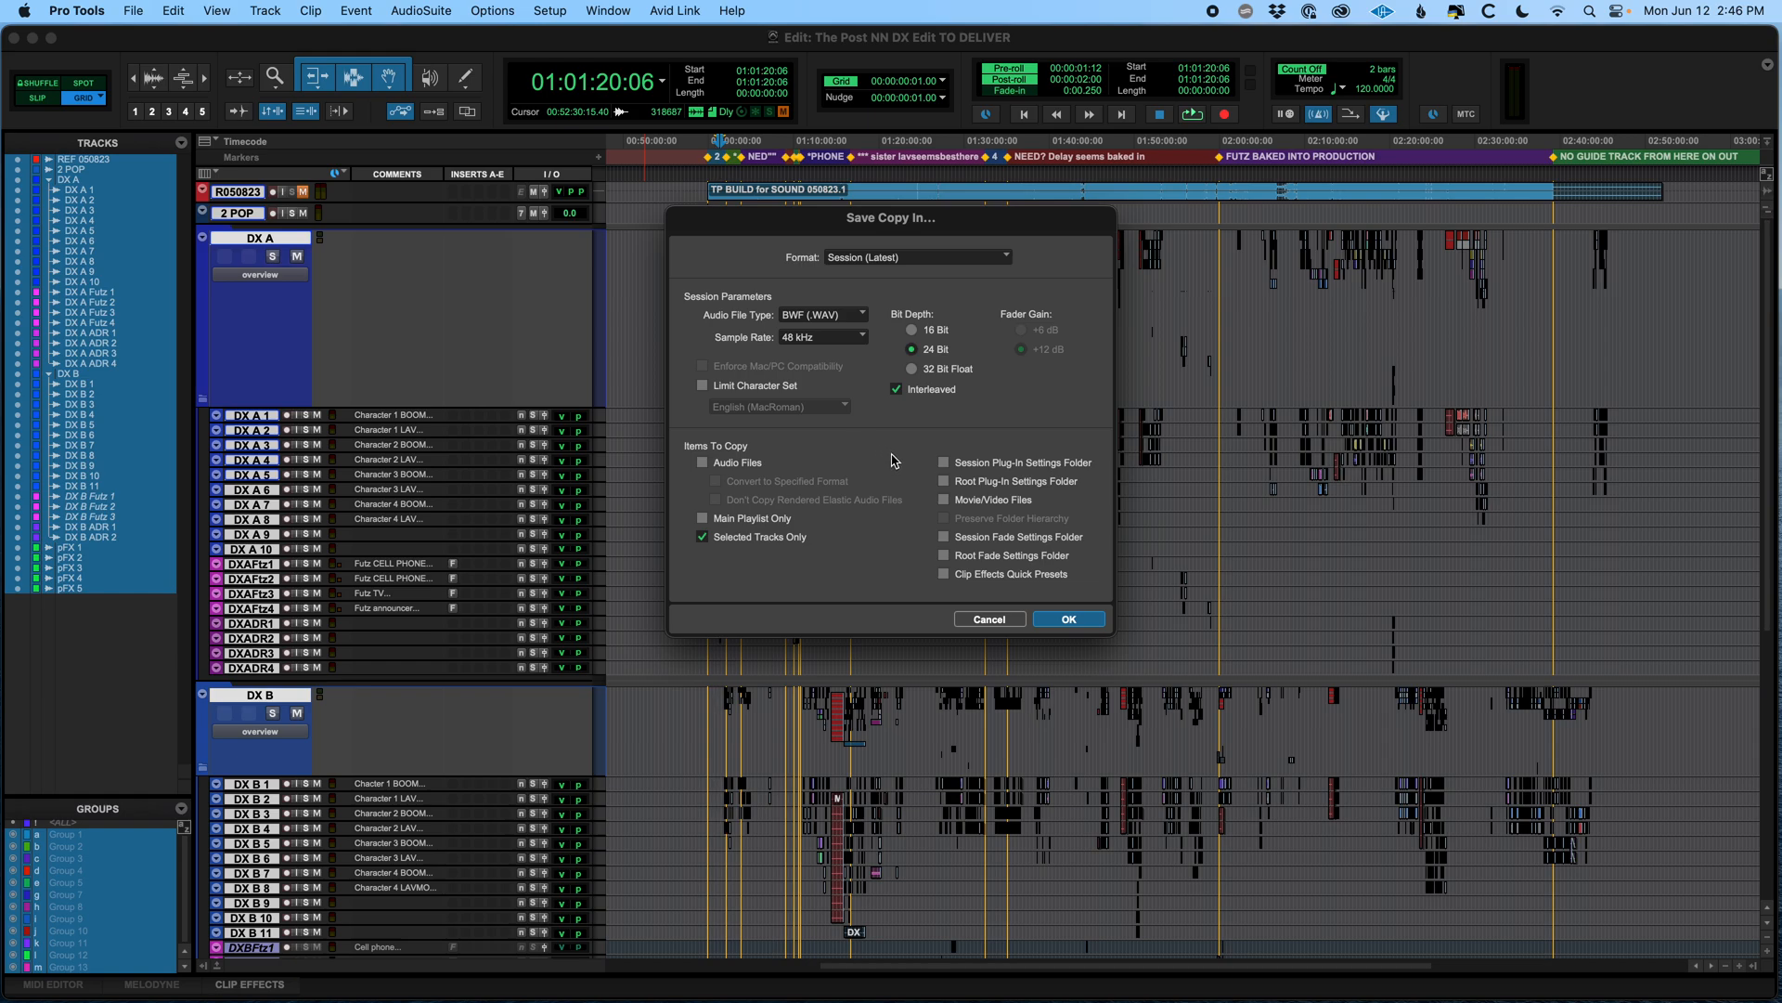
left_click(930, 260)
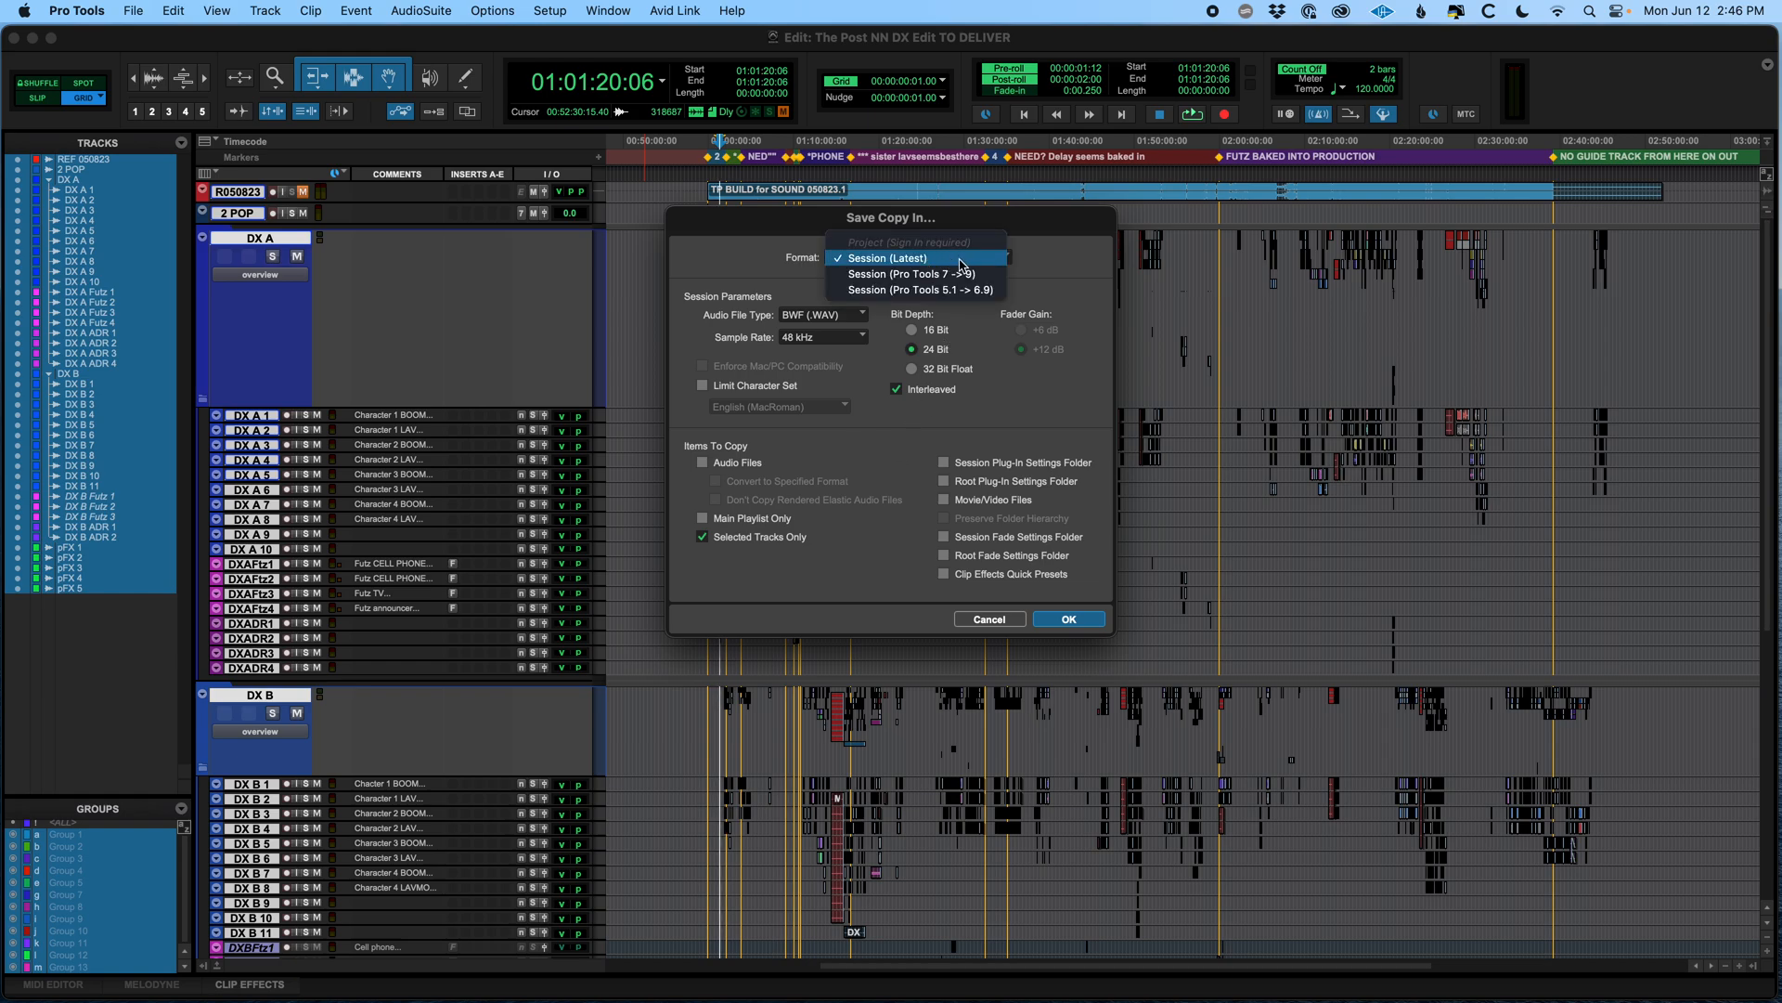
left_click(978, 260)
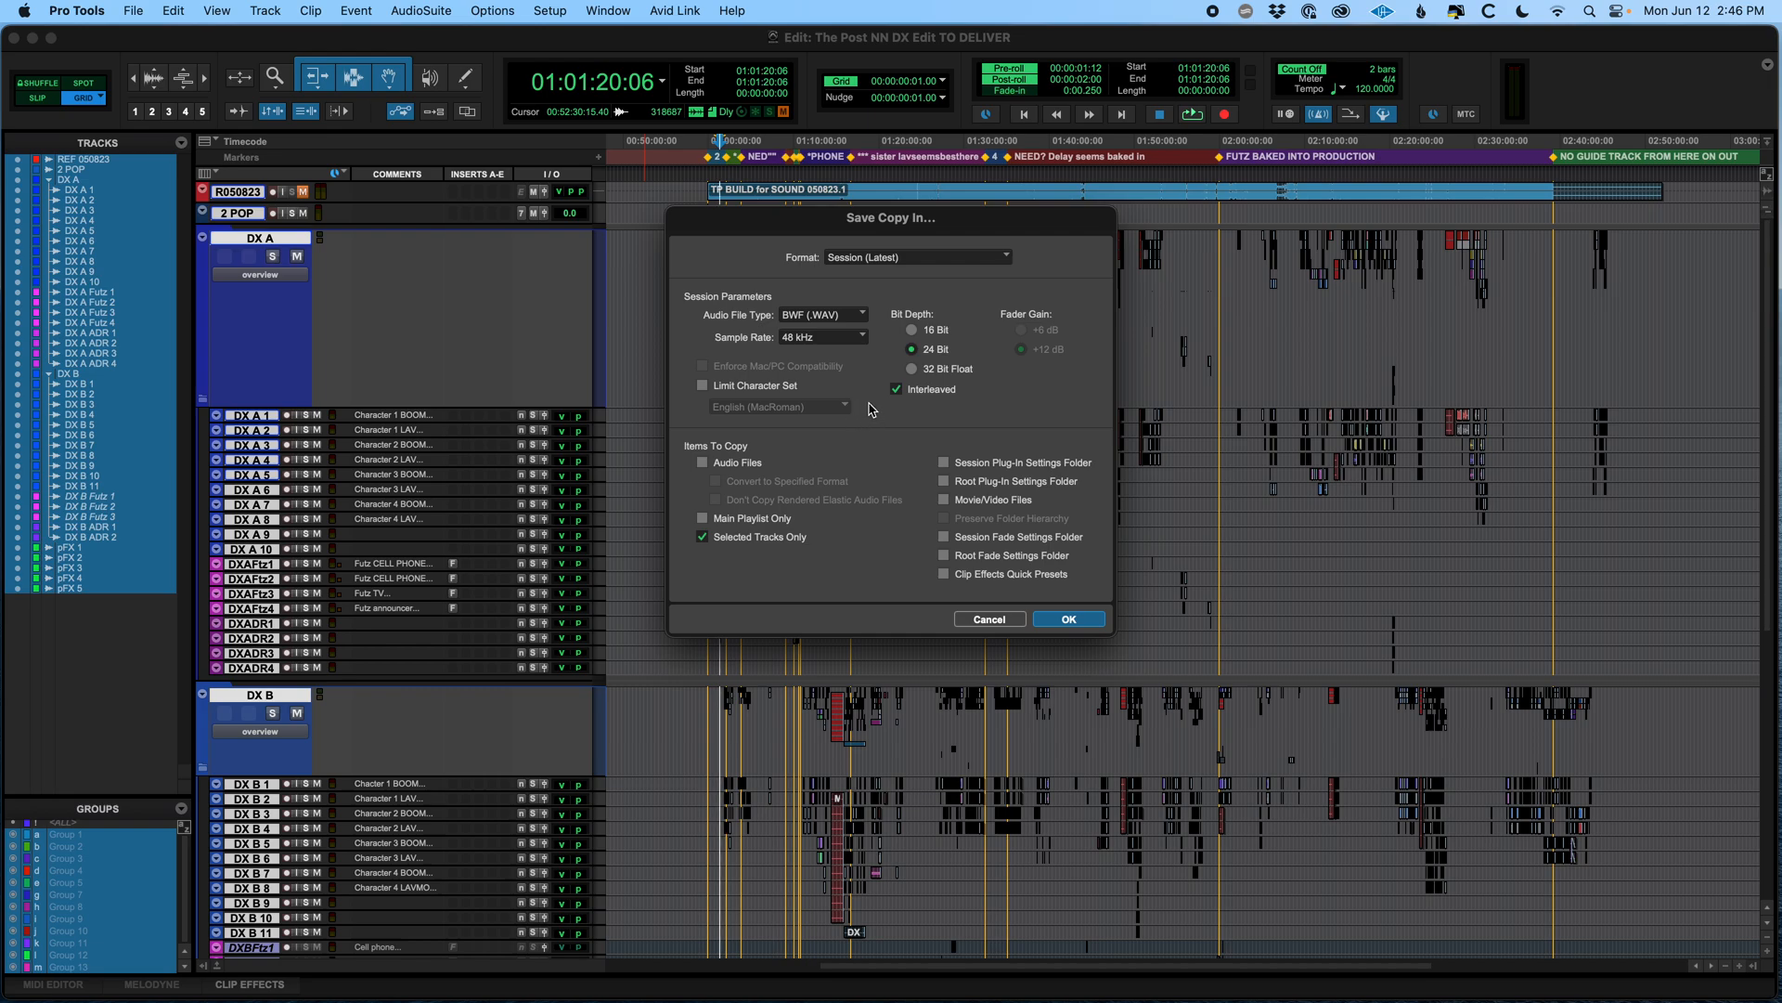
left_click(702, 464)
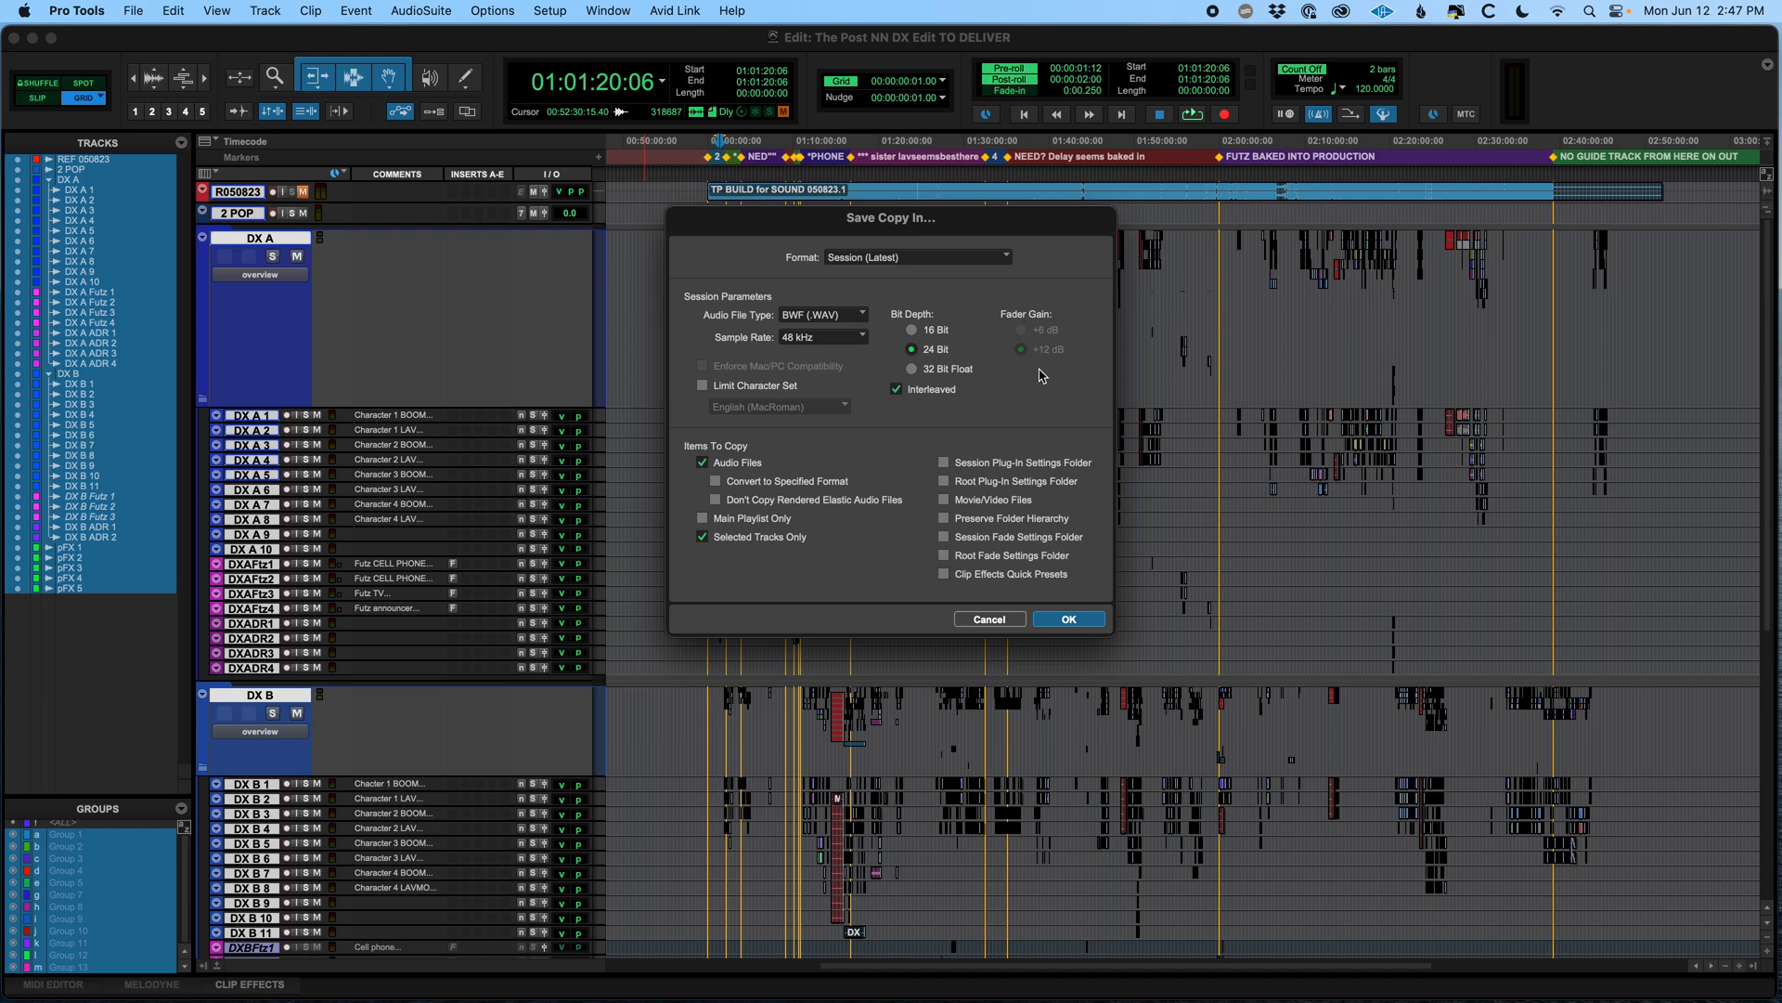
left_click(1067, 618)
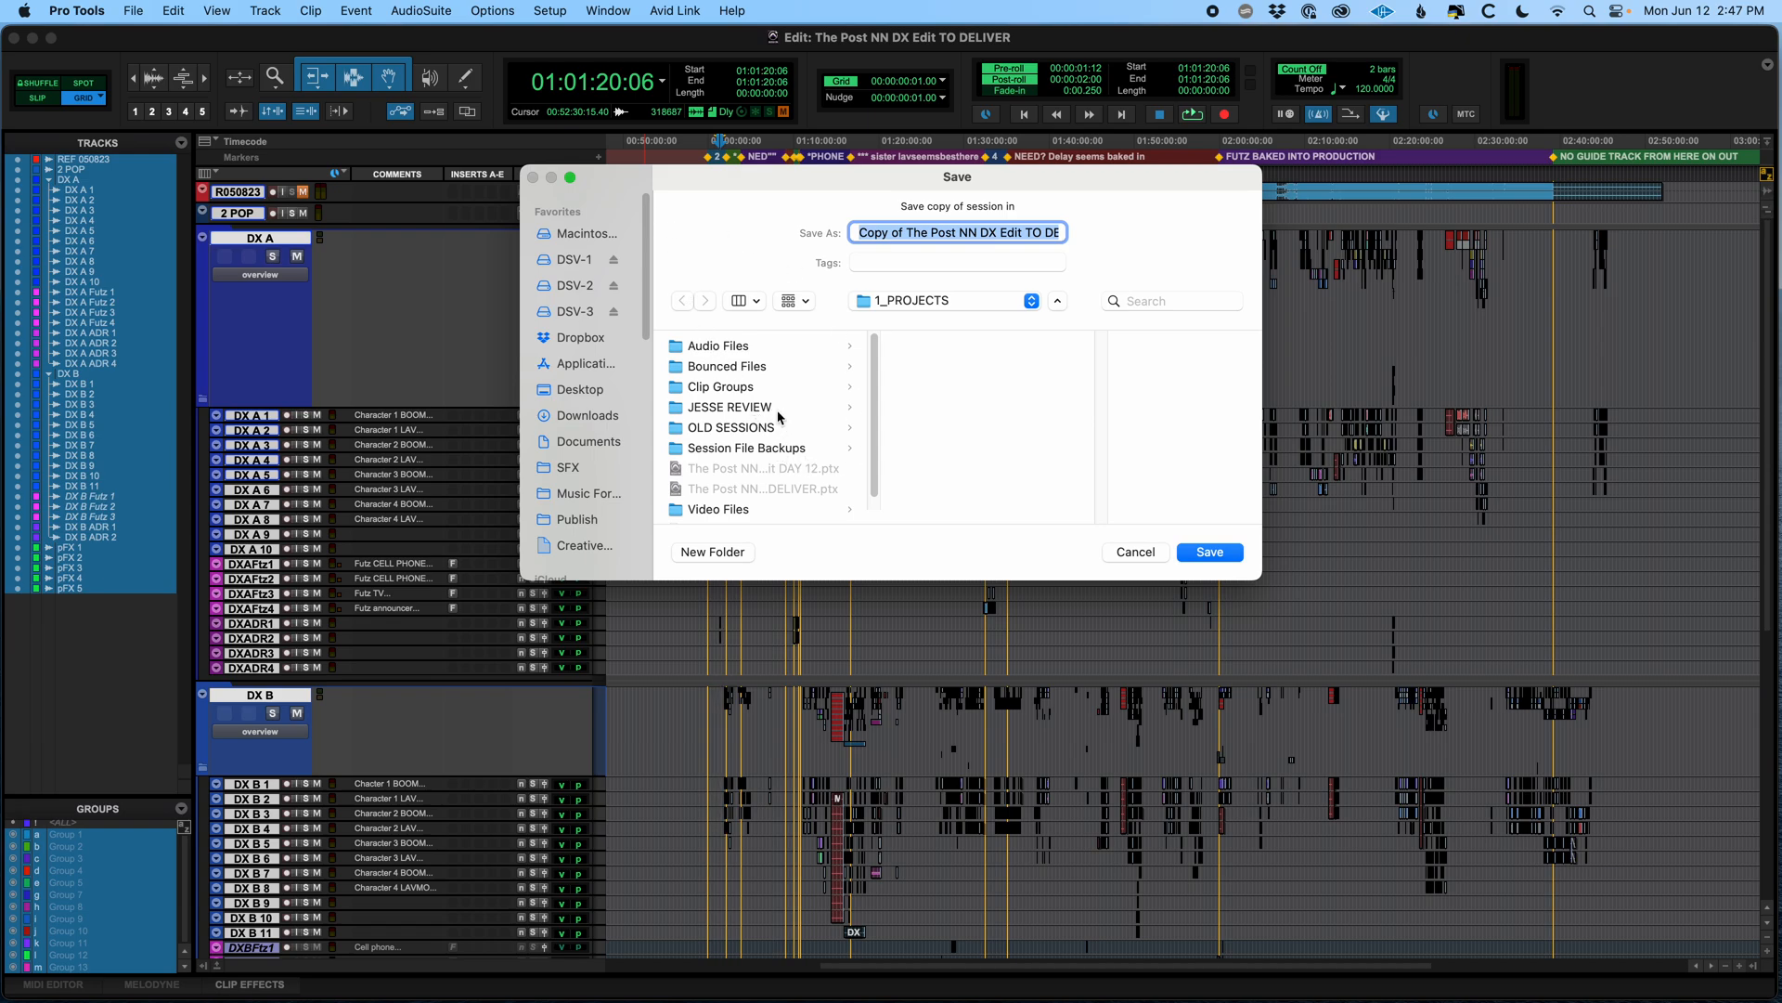
Choose the client's folder inside the Dropbox Client deliveries folder as the location for the session copy
left_click(587, 339)
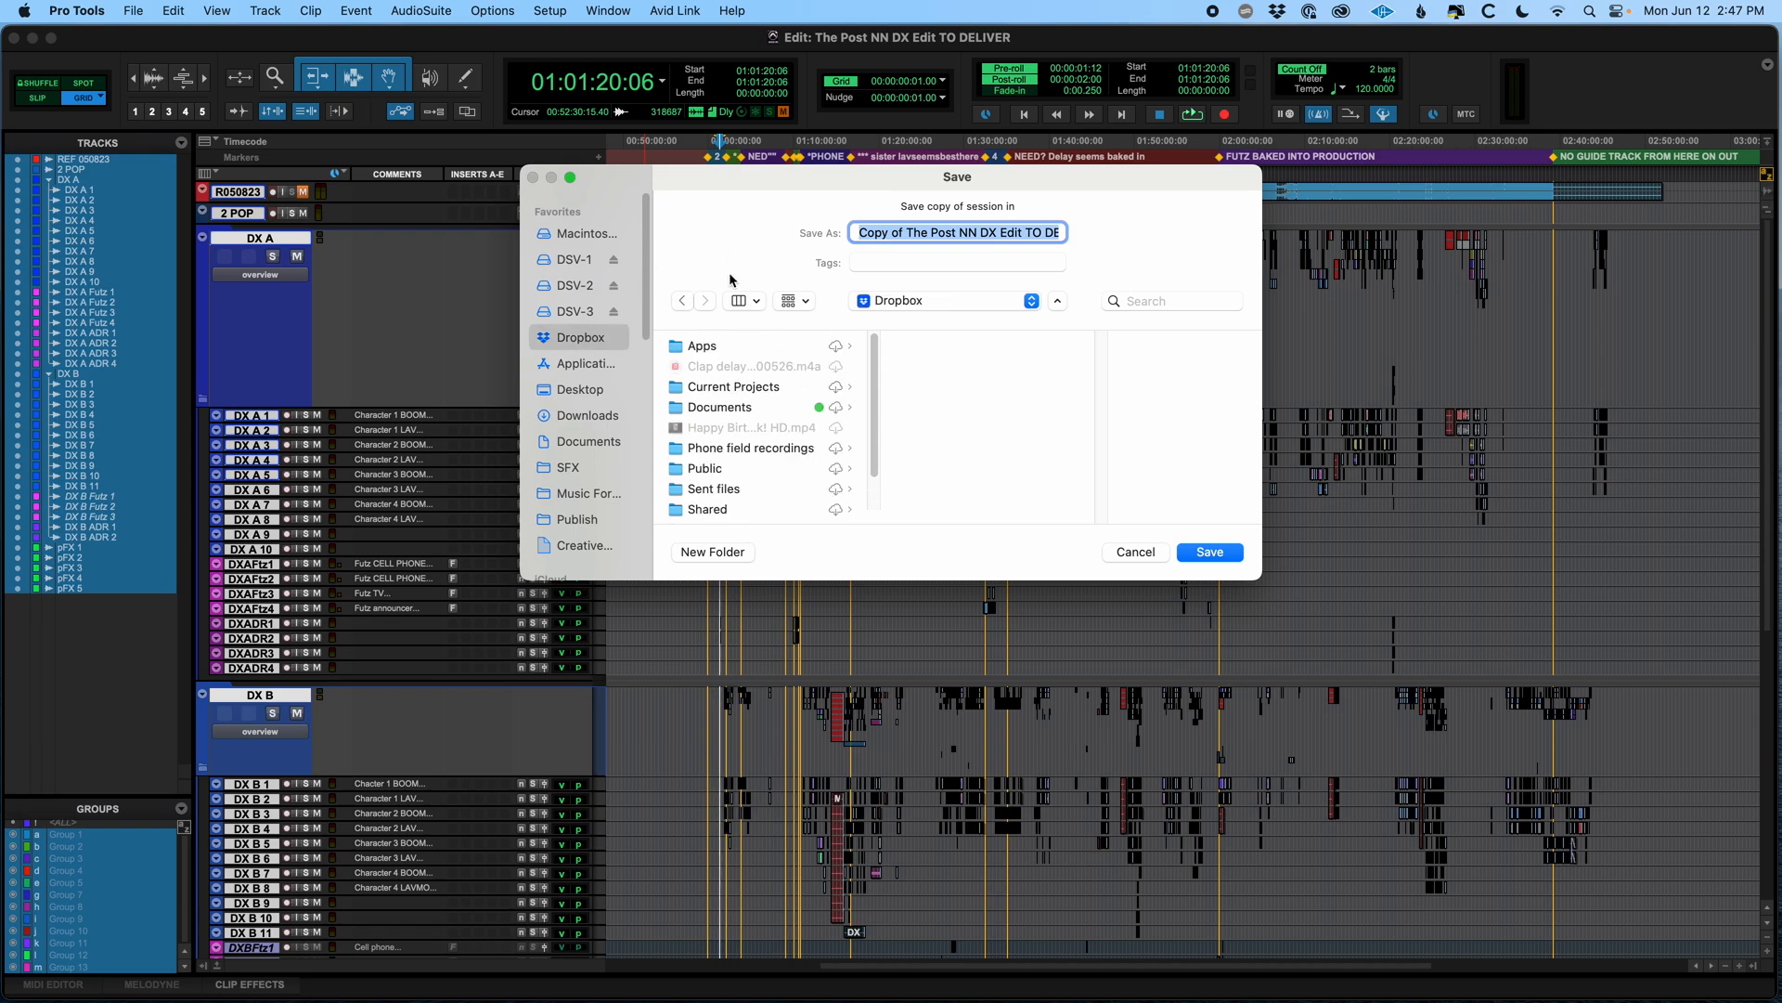
scroll(760, 421, "down", 3)
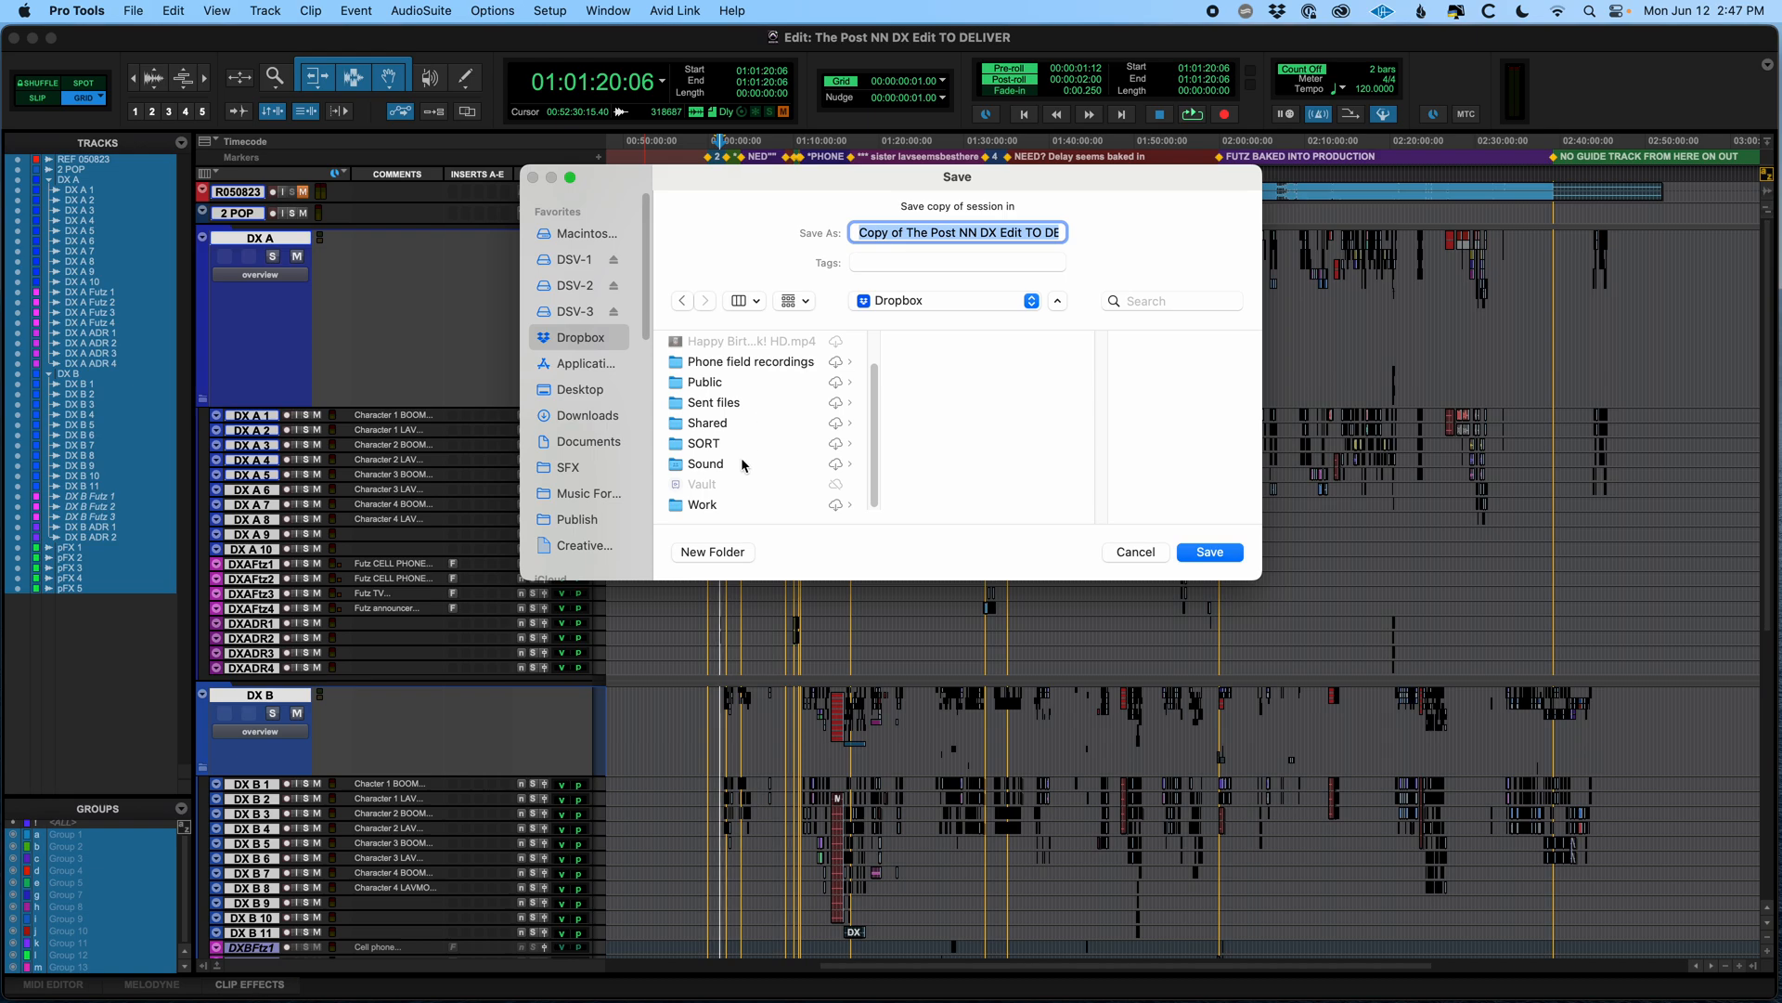
left_click(761, 503)
left_click(960, 346)
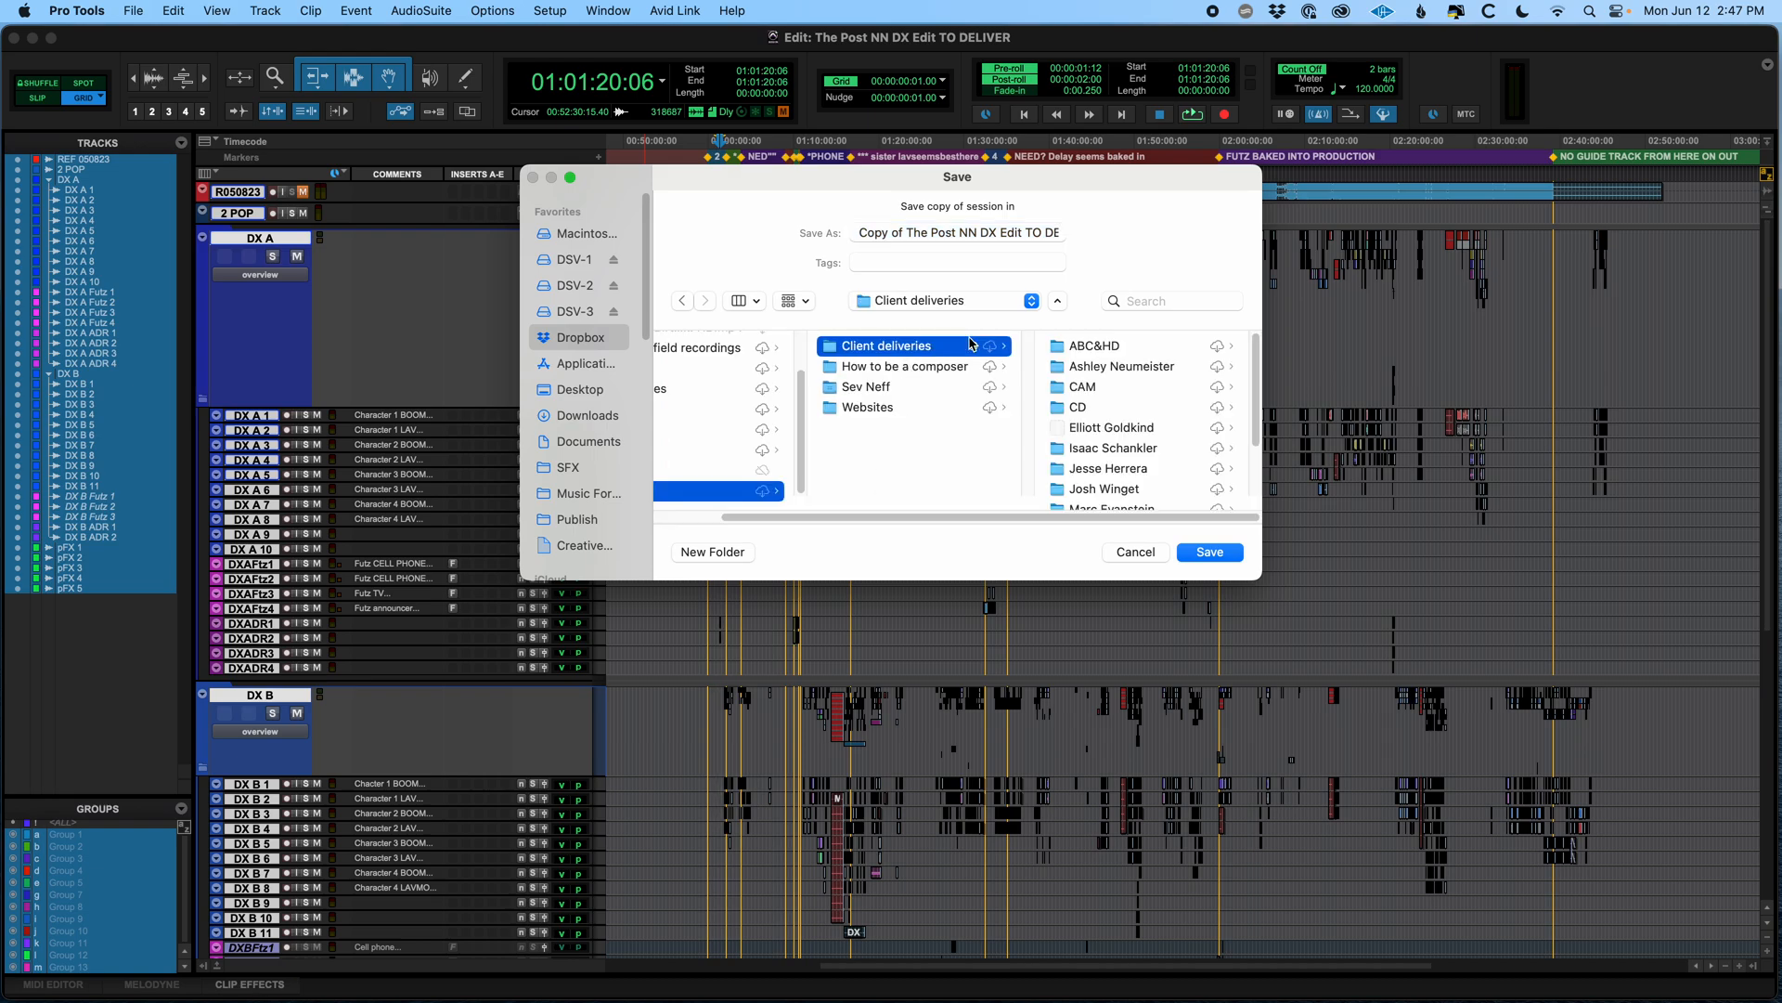
scroll(1114, 395, "down", 2)
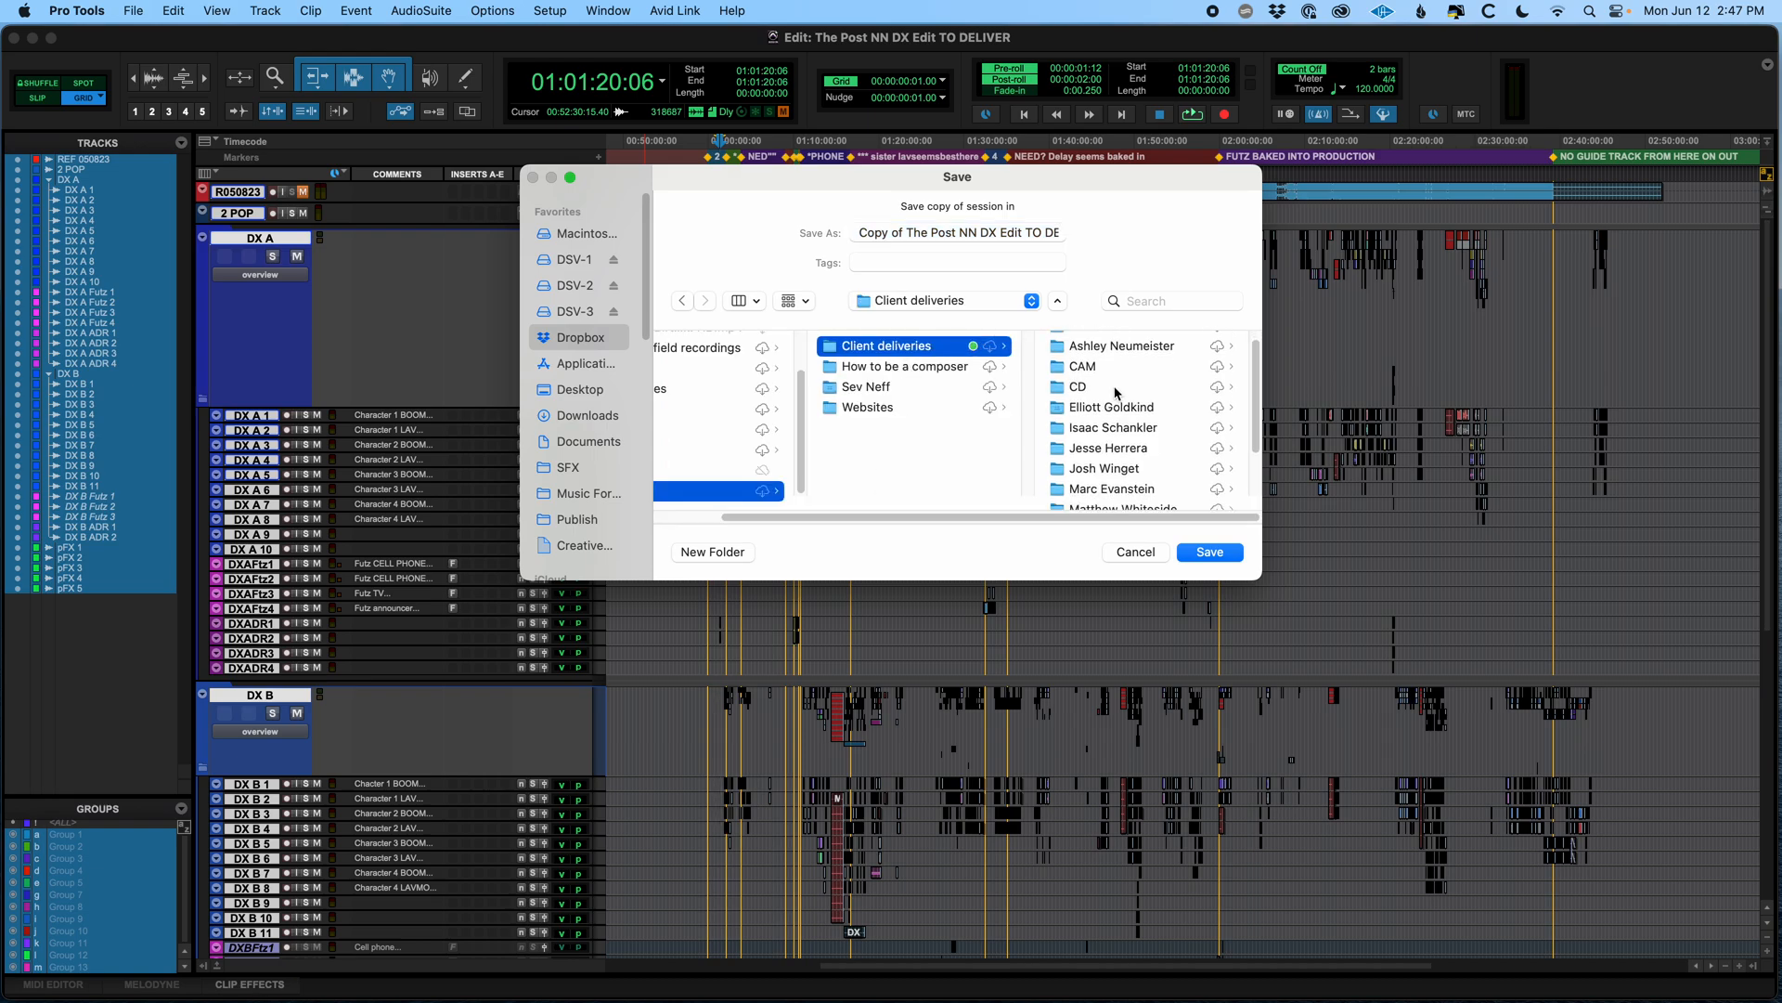
left_click(1097, 431)
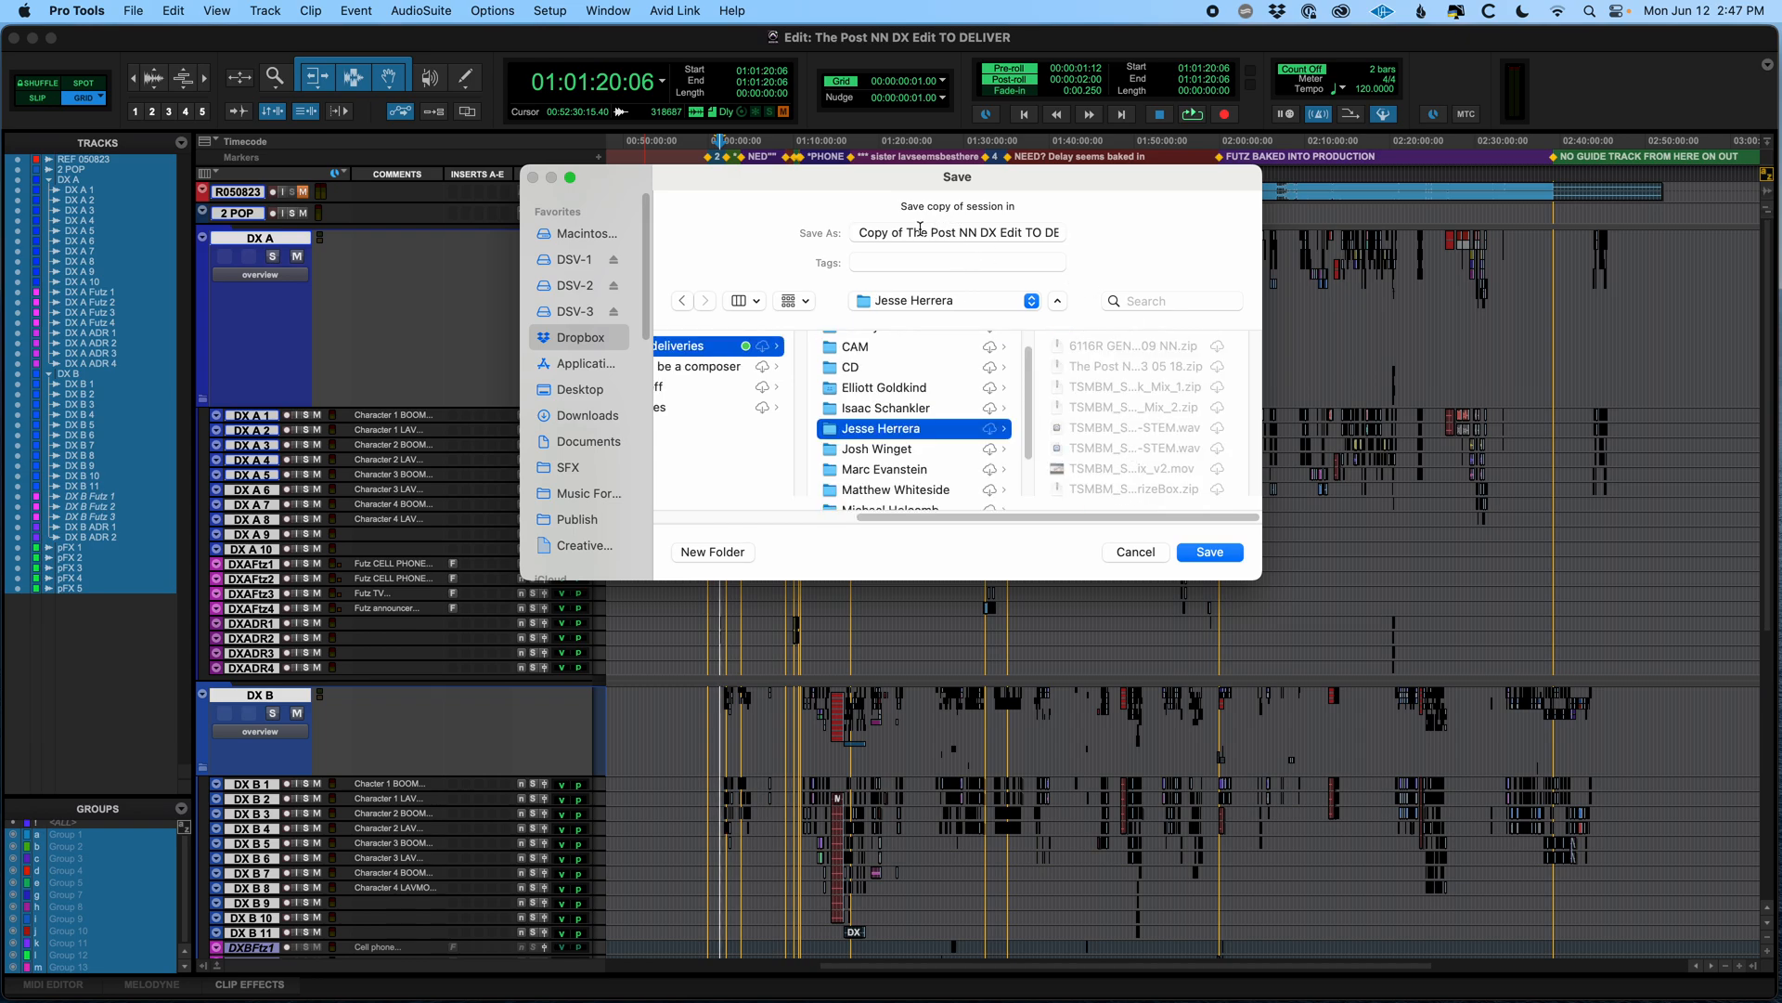
Name the session copy The Post NN DX Edit DELIVERY 2023 06 12 and save it
left_click_drag(908, 233, 833, 232)
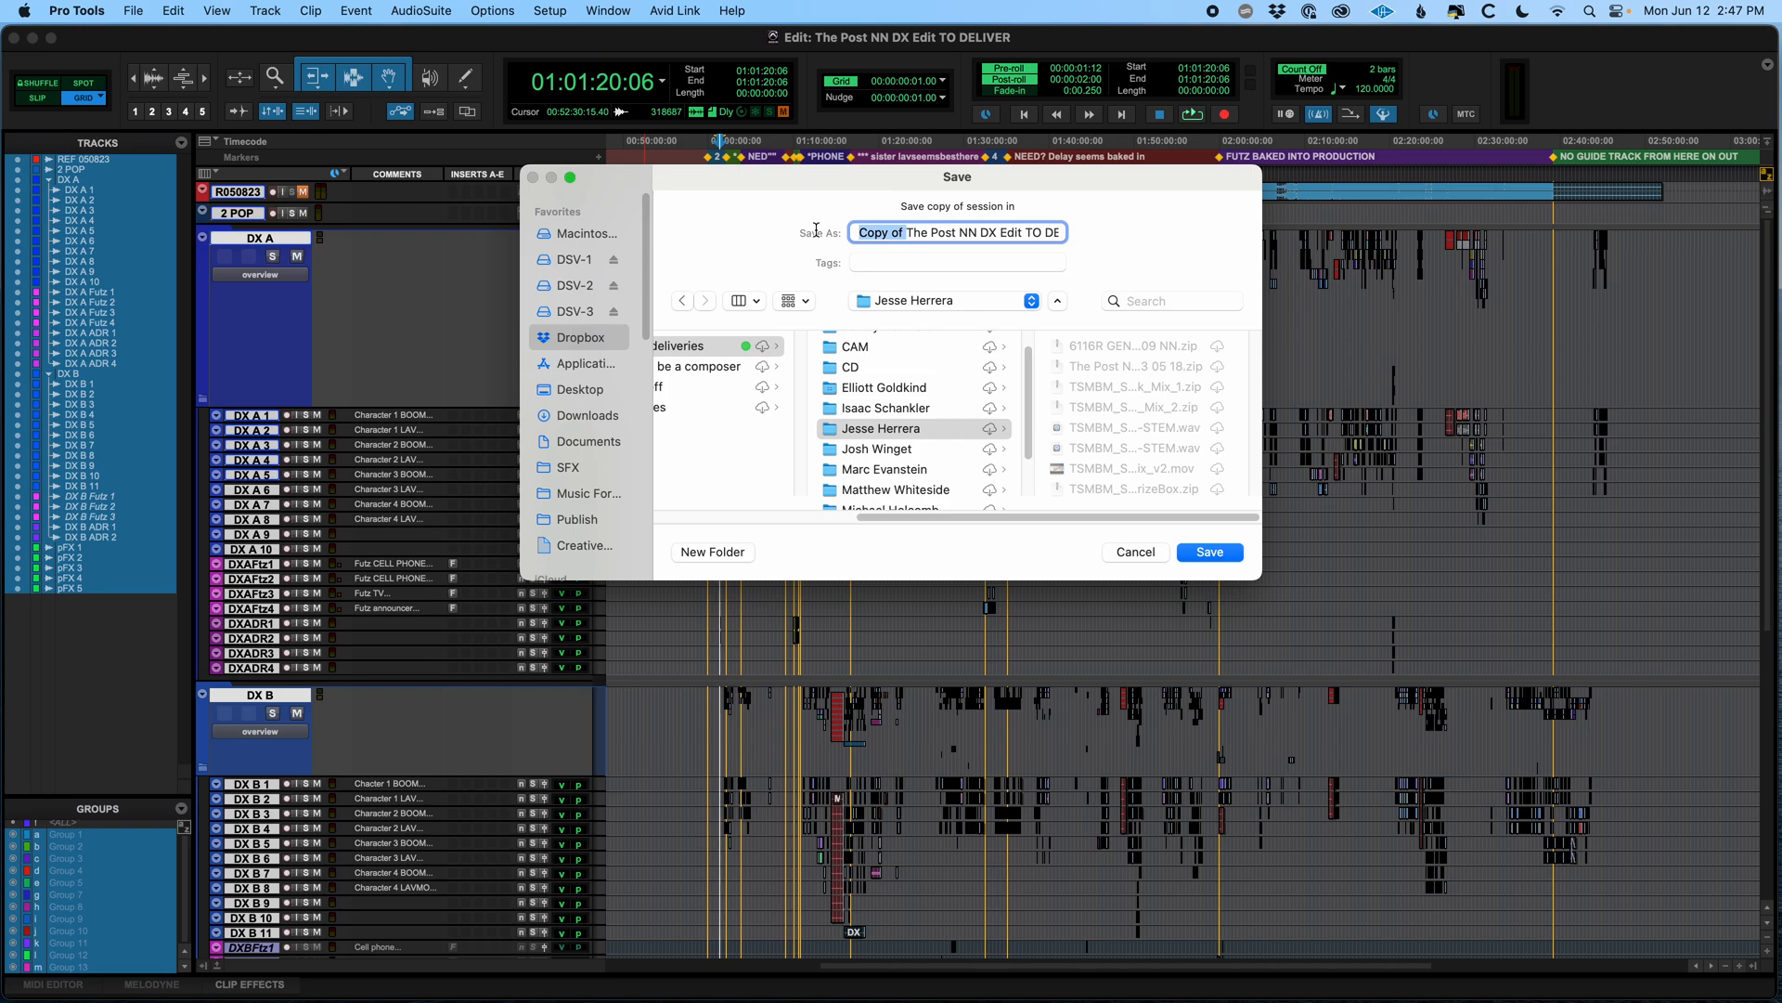
key("BackSpace")
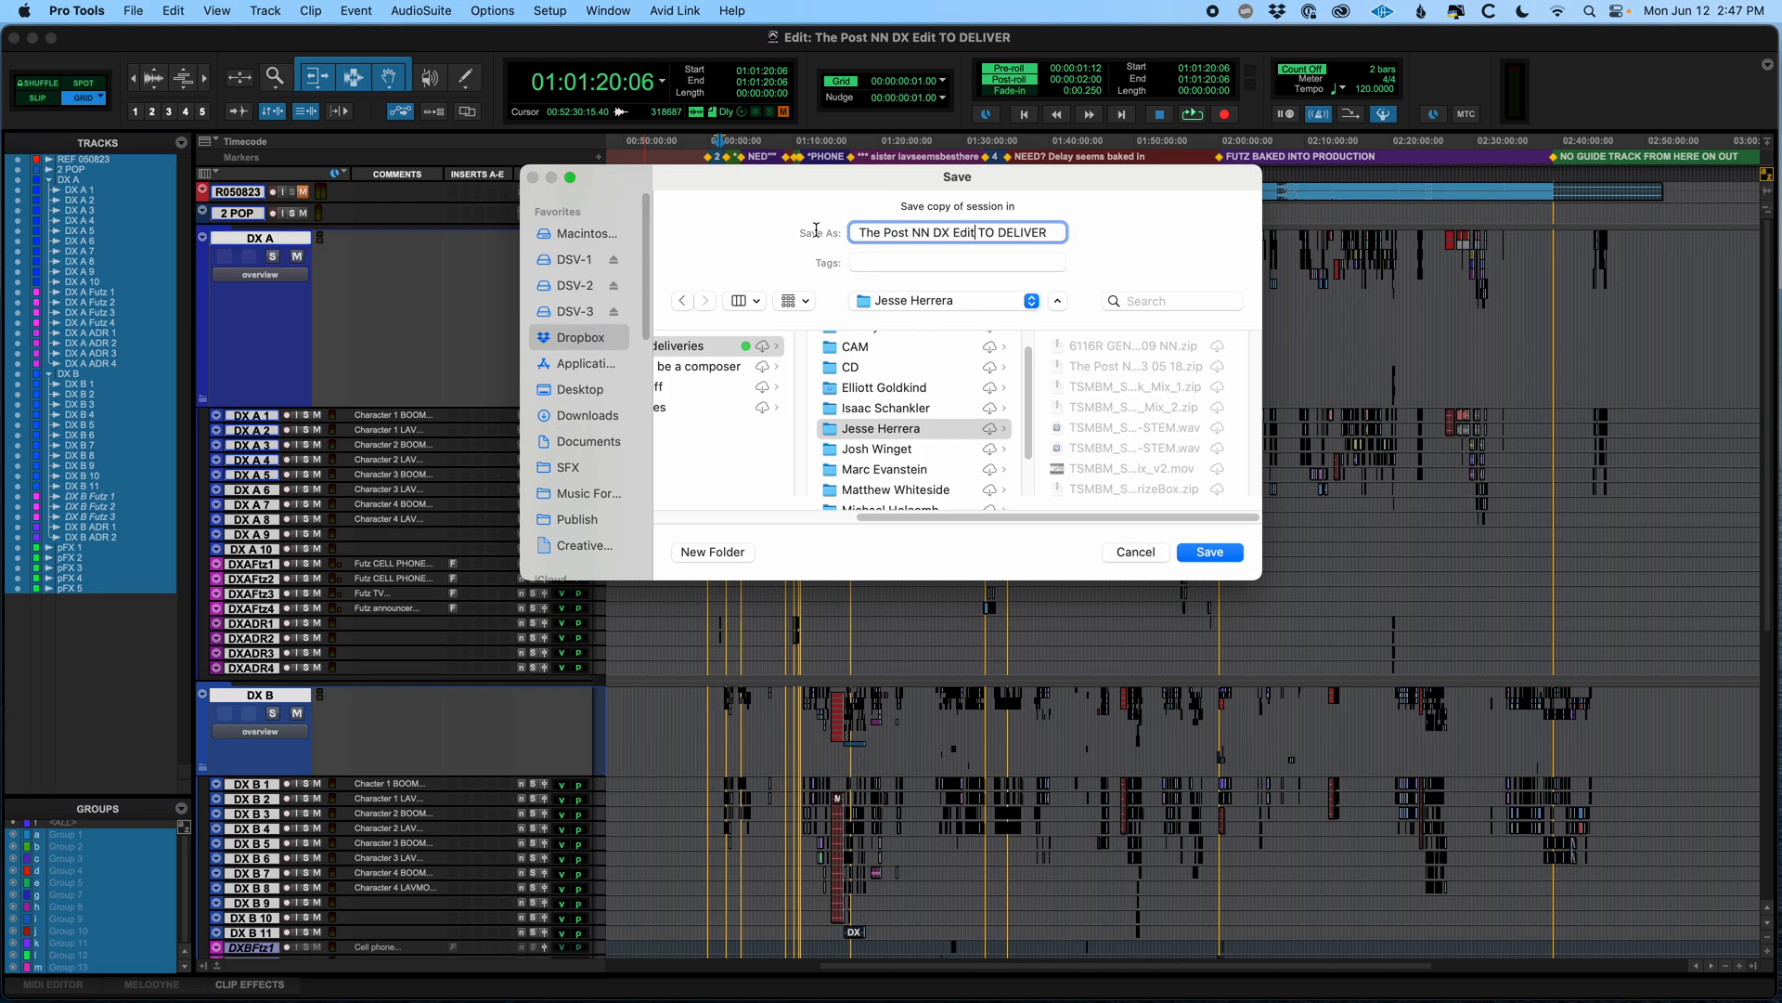
key("alt+shift+Right")
key("BackSpace")
key("BackSpace")
key("alt+Right")
type("Y 202")
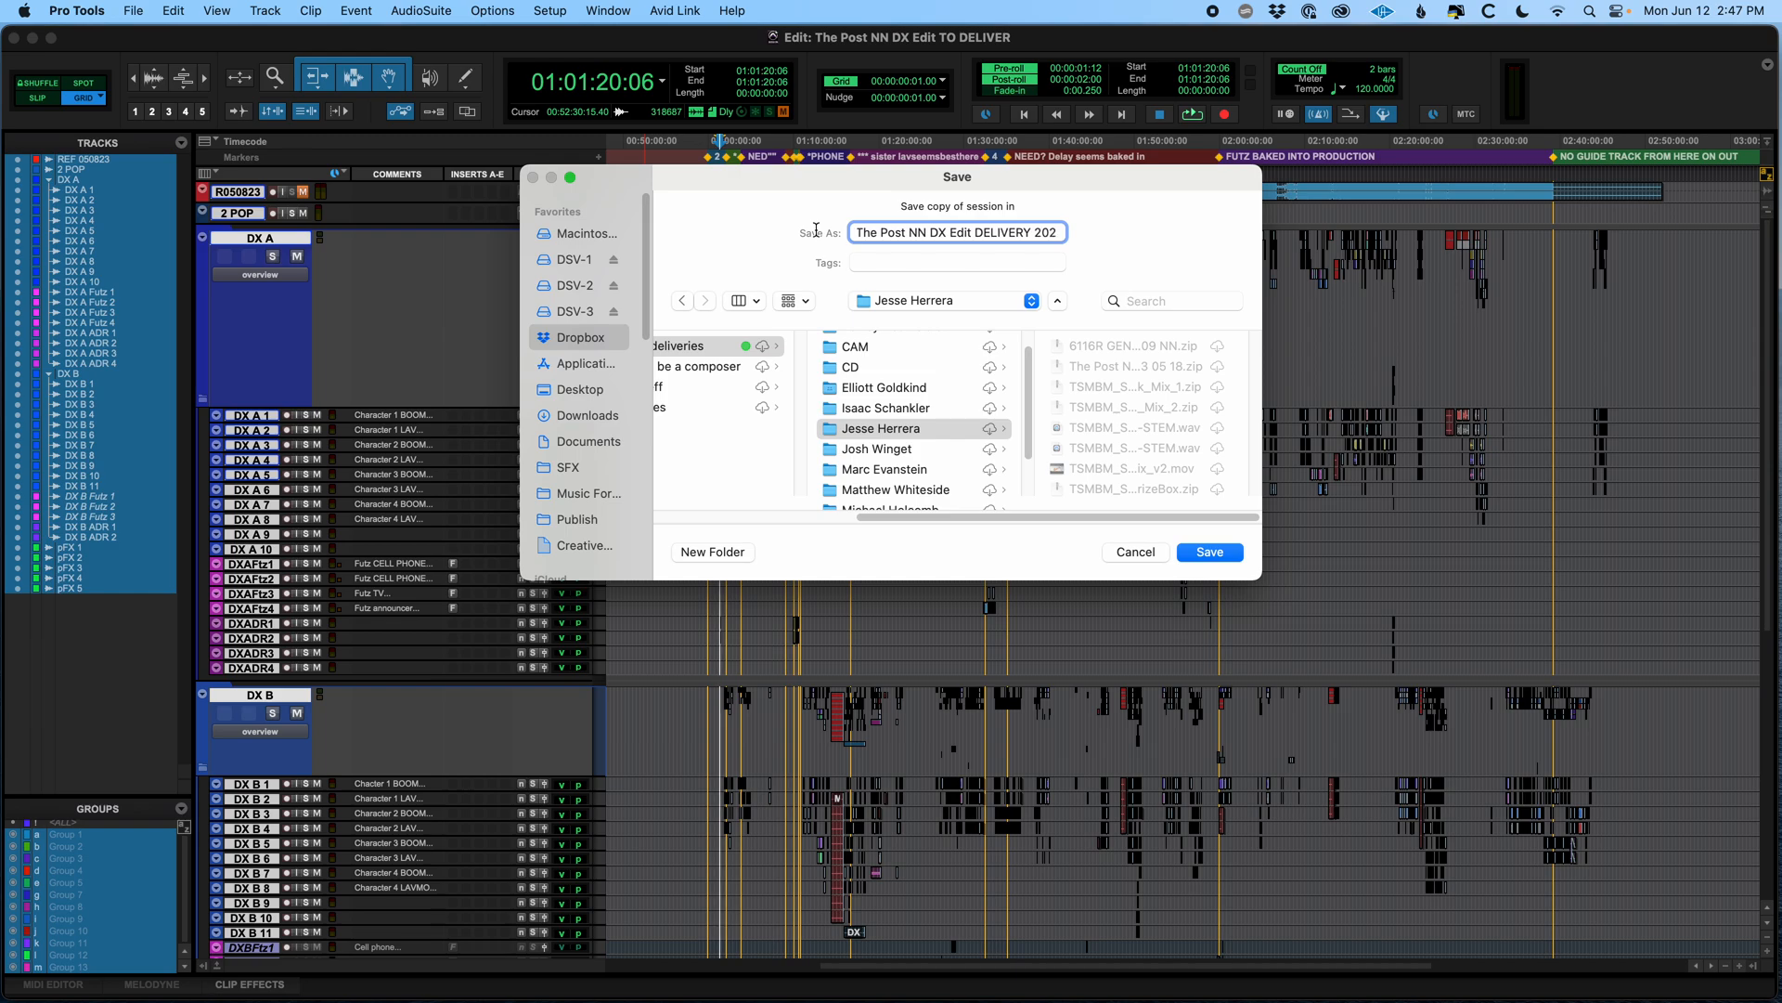
type("3 06 12")
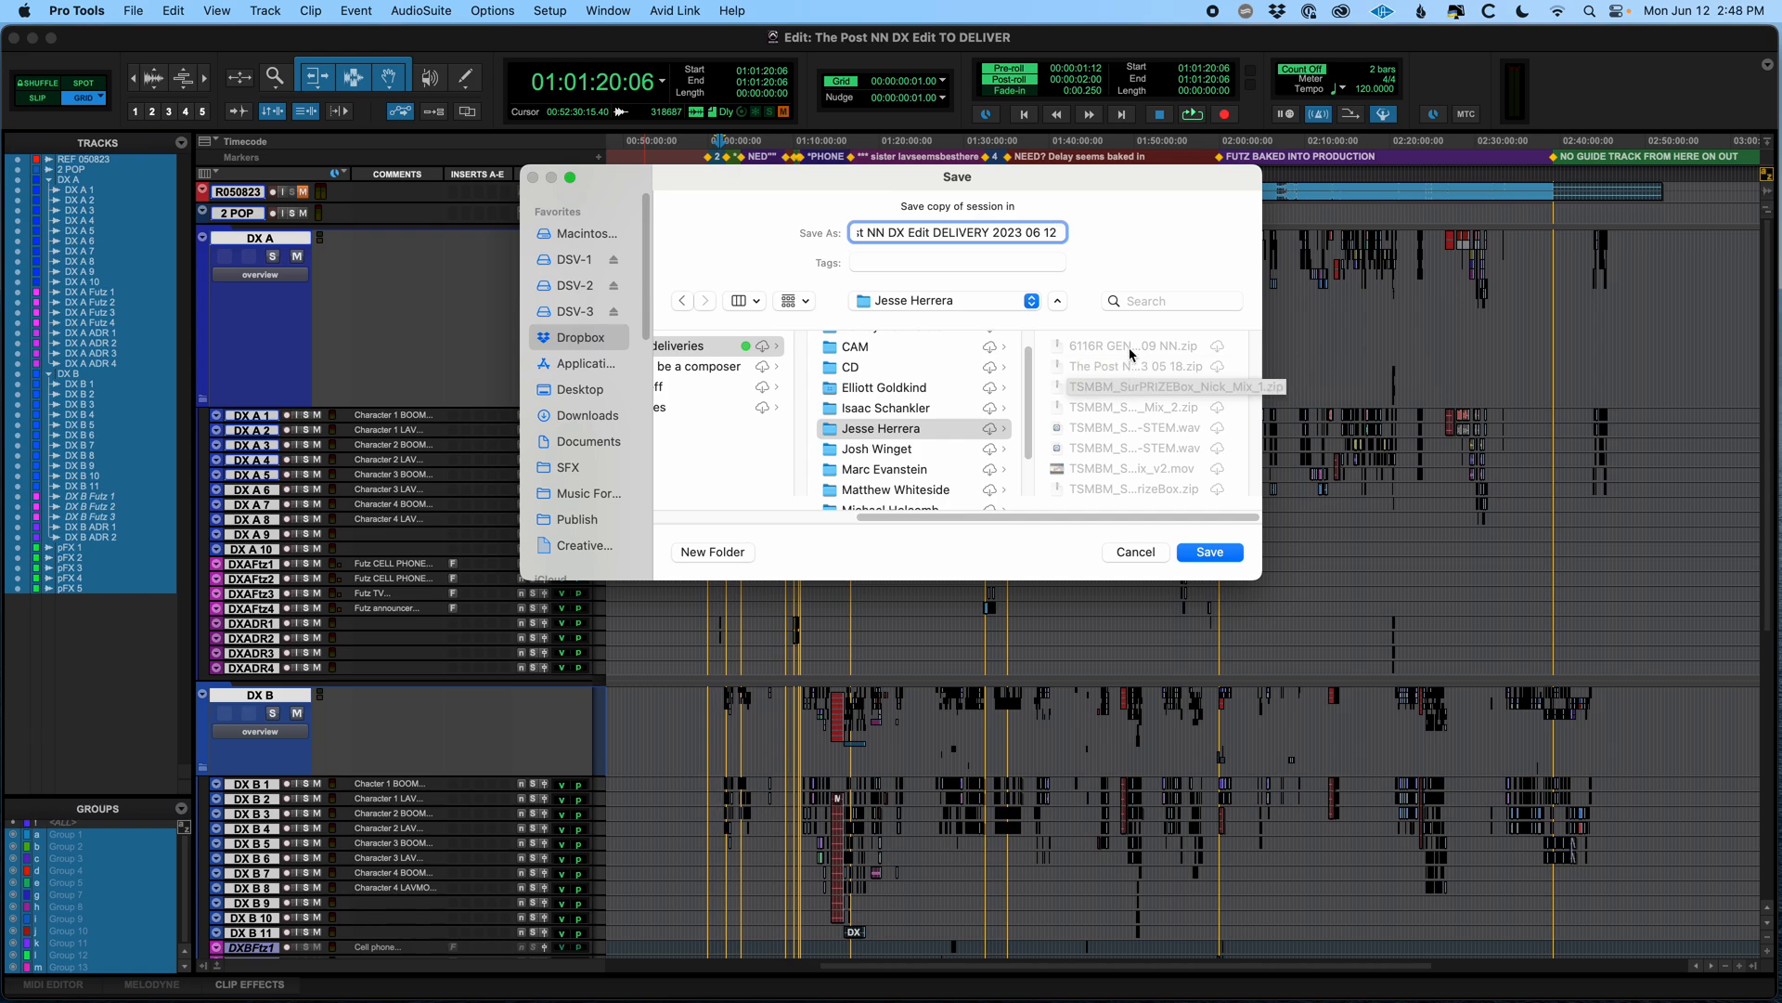
left_click(1203, 553)
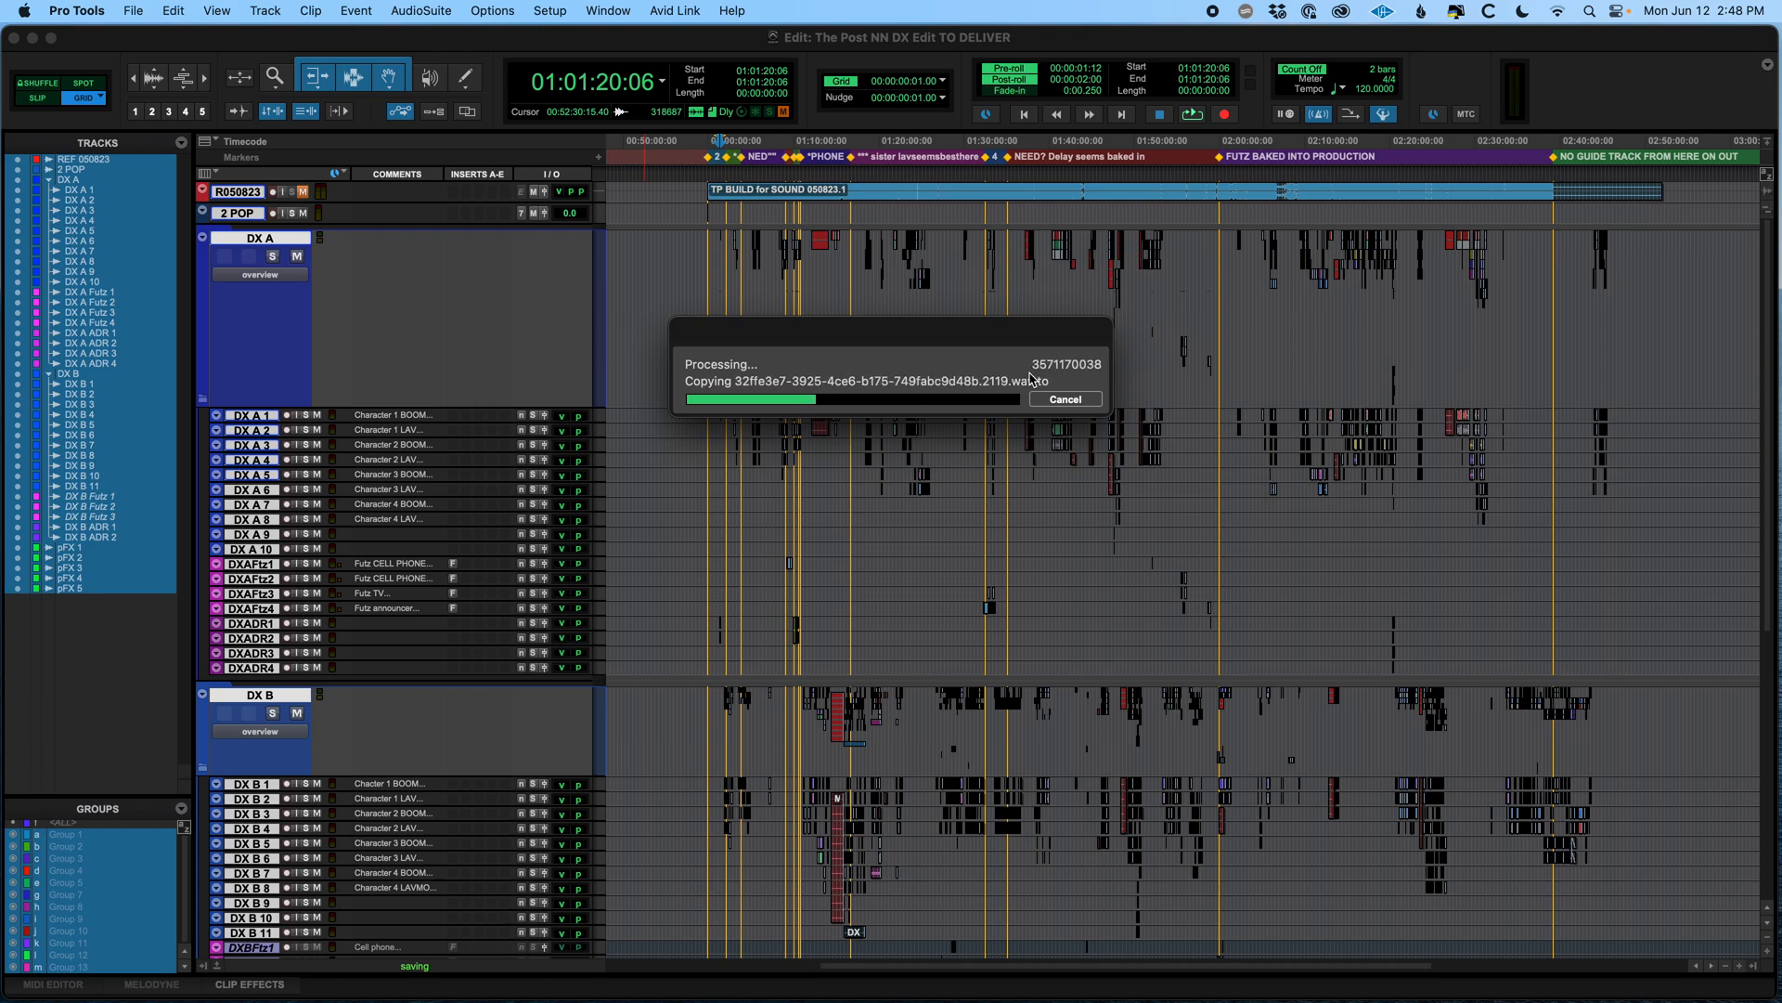
Switch to Finder while the session copy is being written
key("super+Tab")
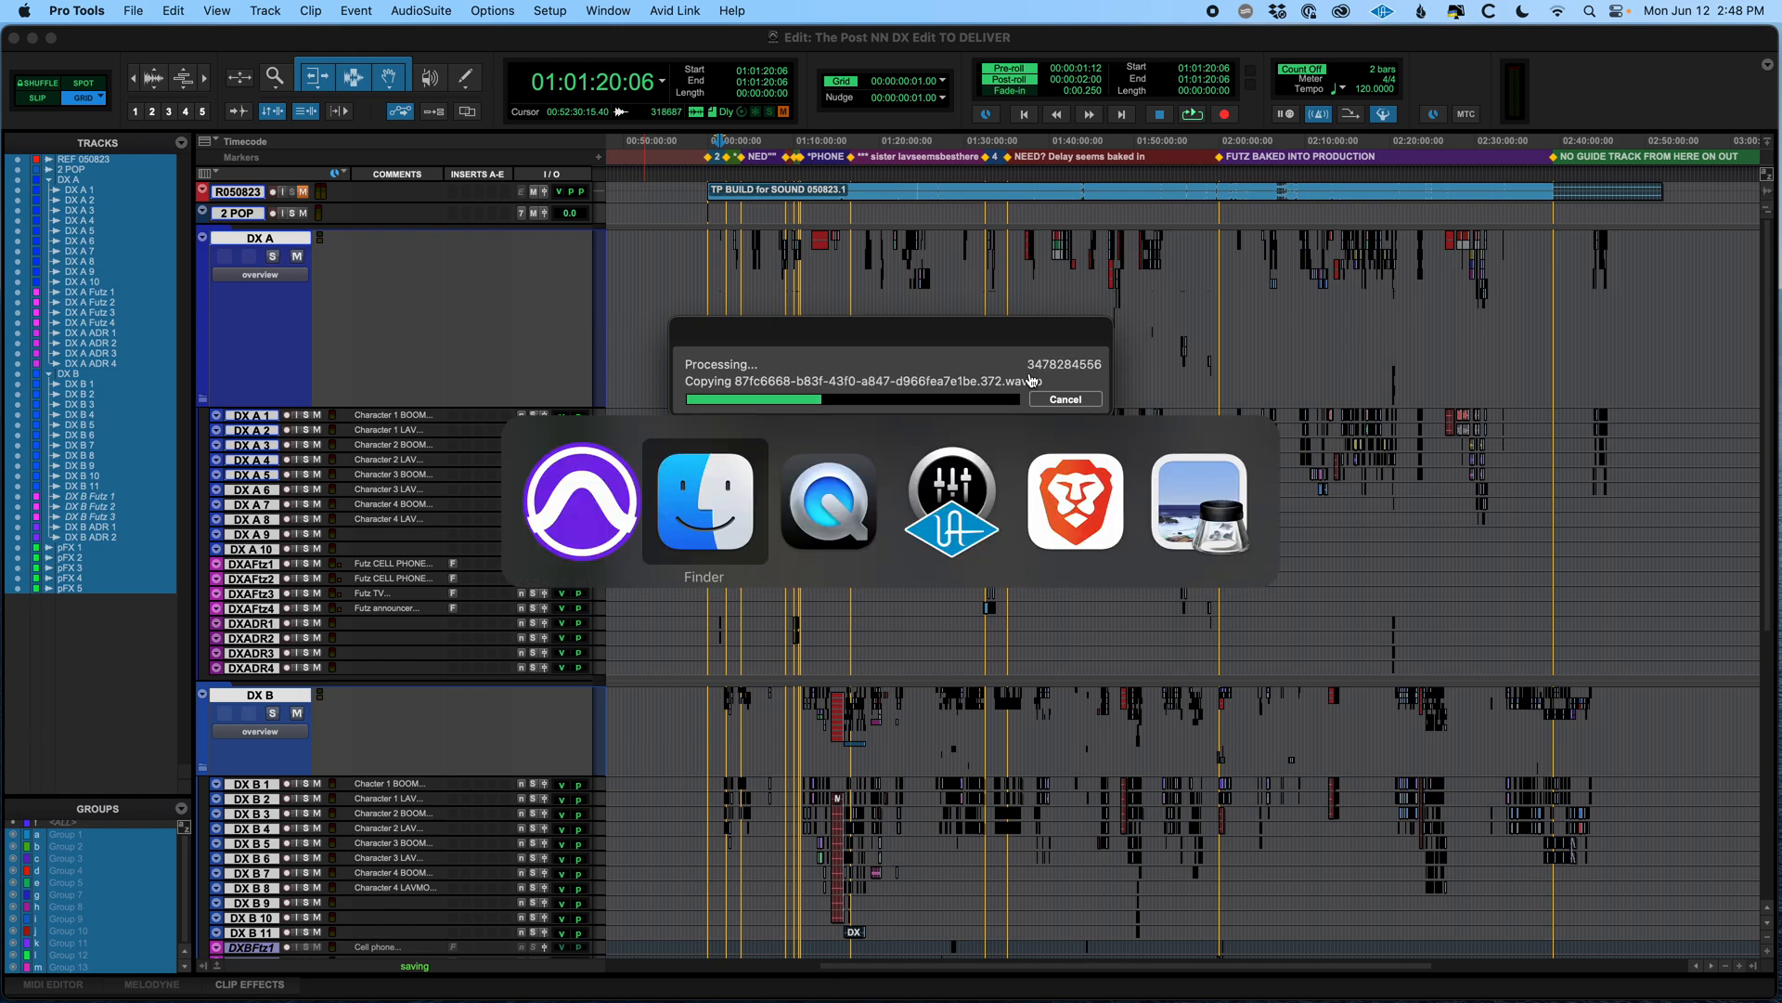